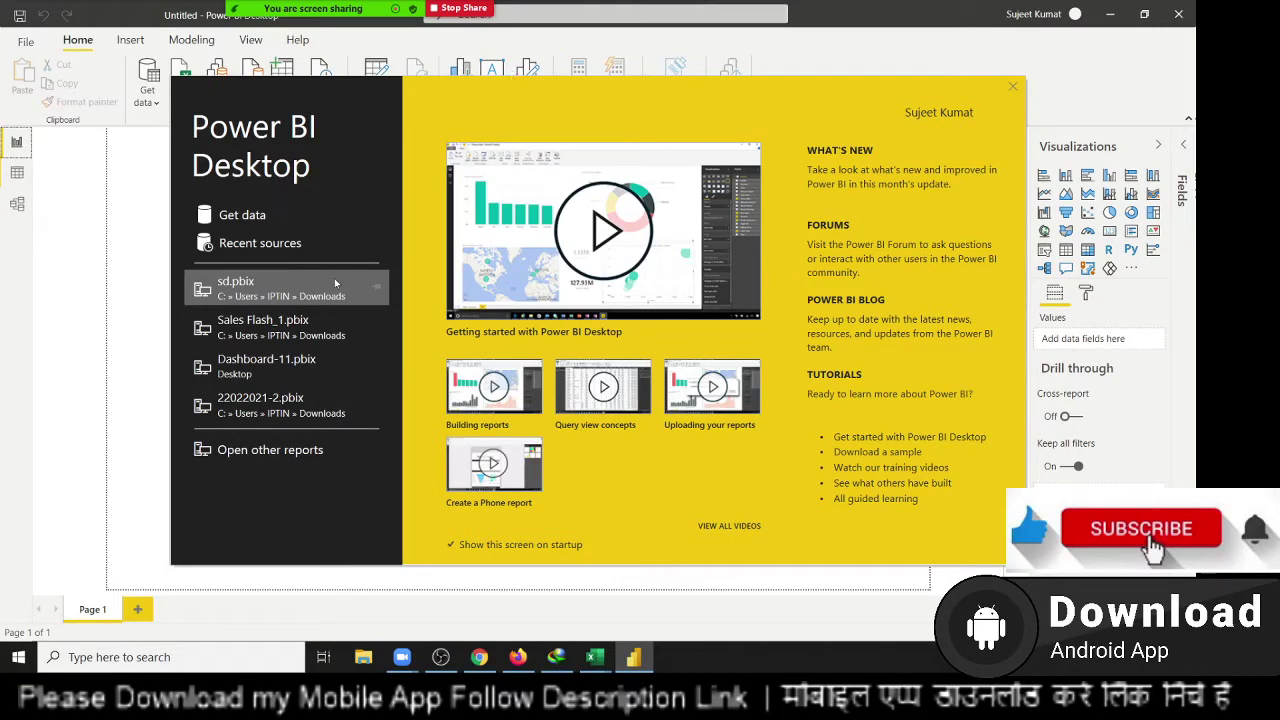
- Connect to the DataP (2) Excel workbook in Downloads to reach its Navigator
{"action": "left_click", "coordinate": [256, 223]}
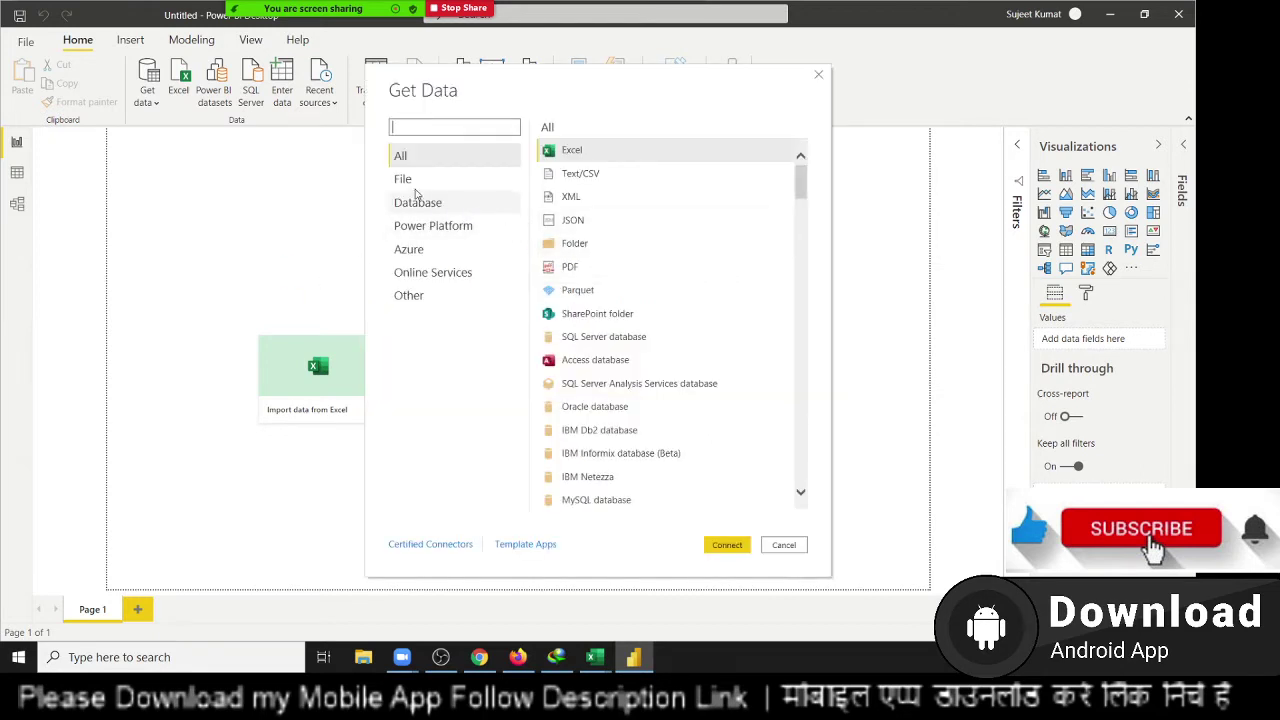
{"action": "left_click", "coordinate": [735, 547]}
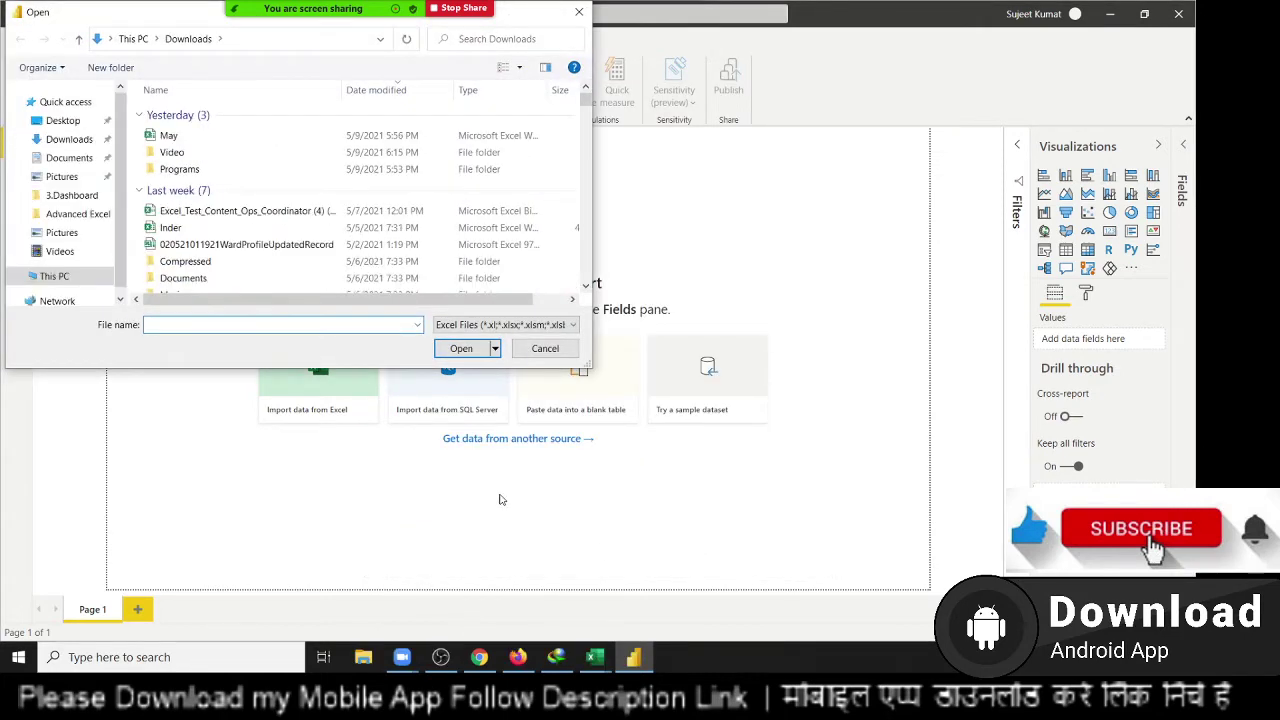
{"action": "scroll", "coordinate": [330, 245], "scroll_direction": "down", "scroll_amount": 1}
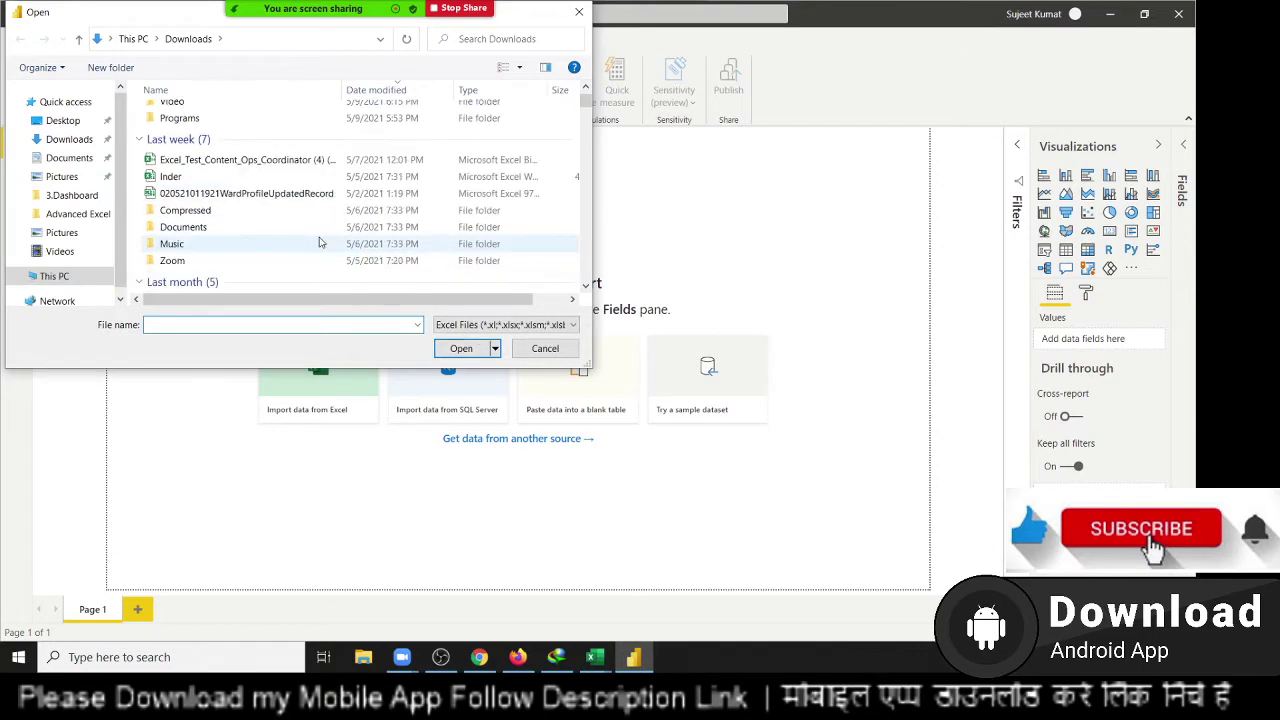
{"action": "scroll", "coordinate": [320, 242], "scroll_direction": "down", "scroll_amount": 1}
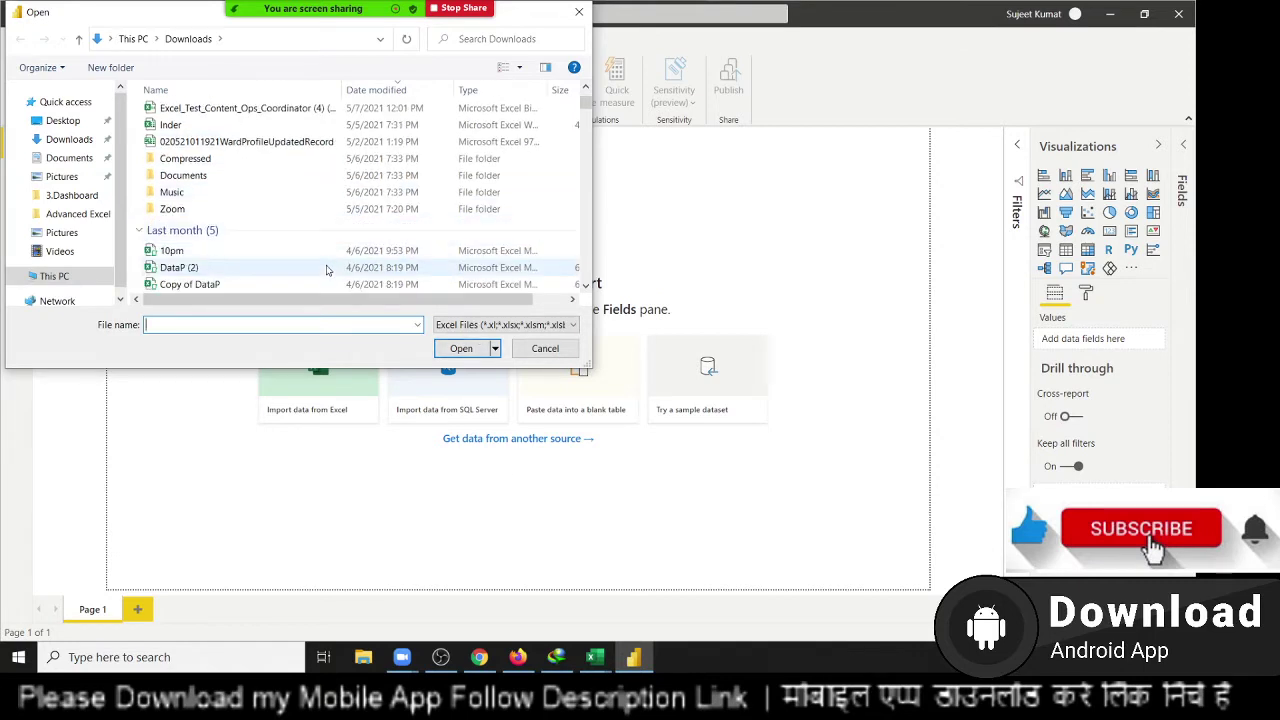
{"action": "left_click", "coordinate": [328, 268]}
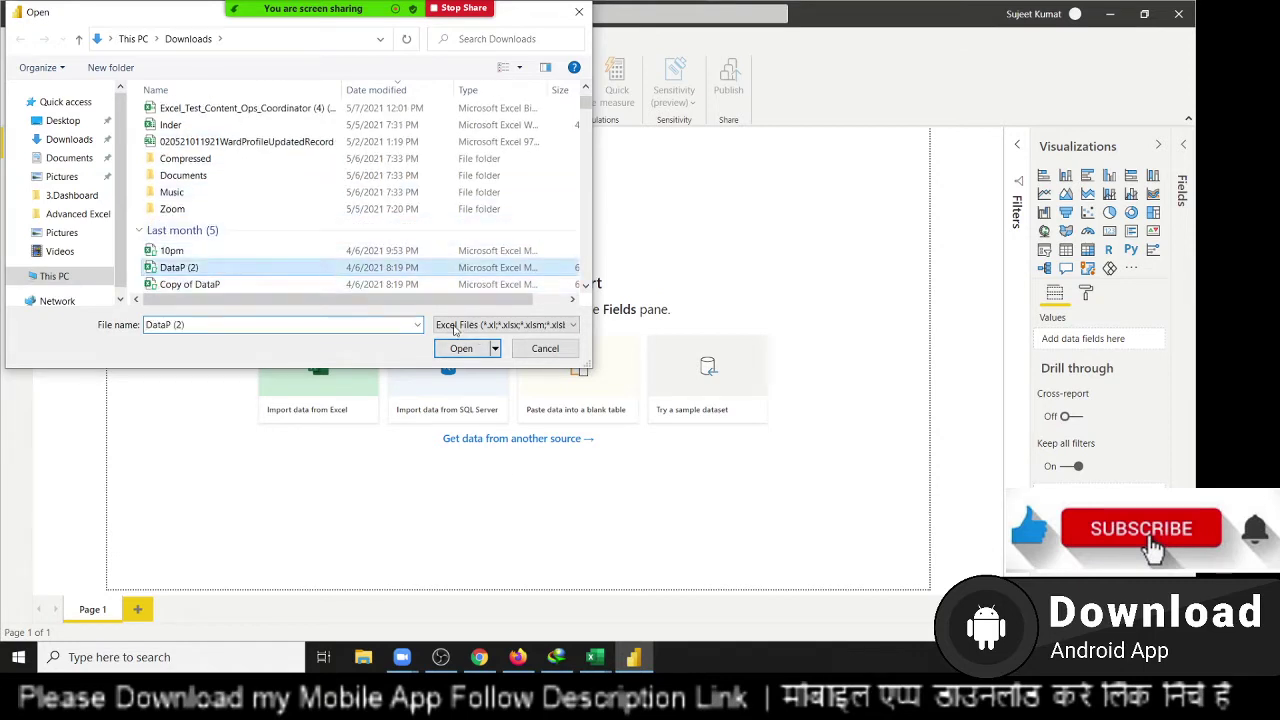
{"action": "left_click", "coordinate": [470, 348]}
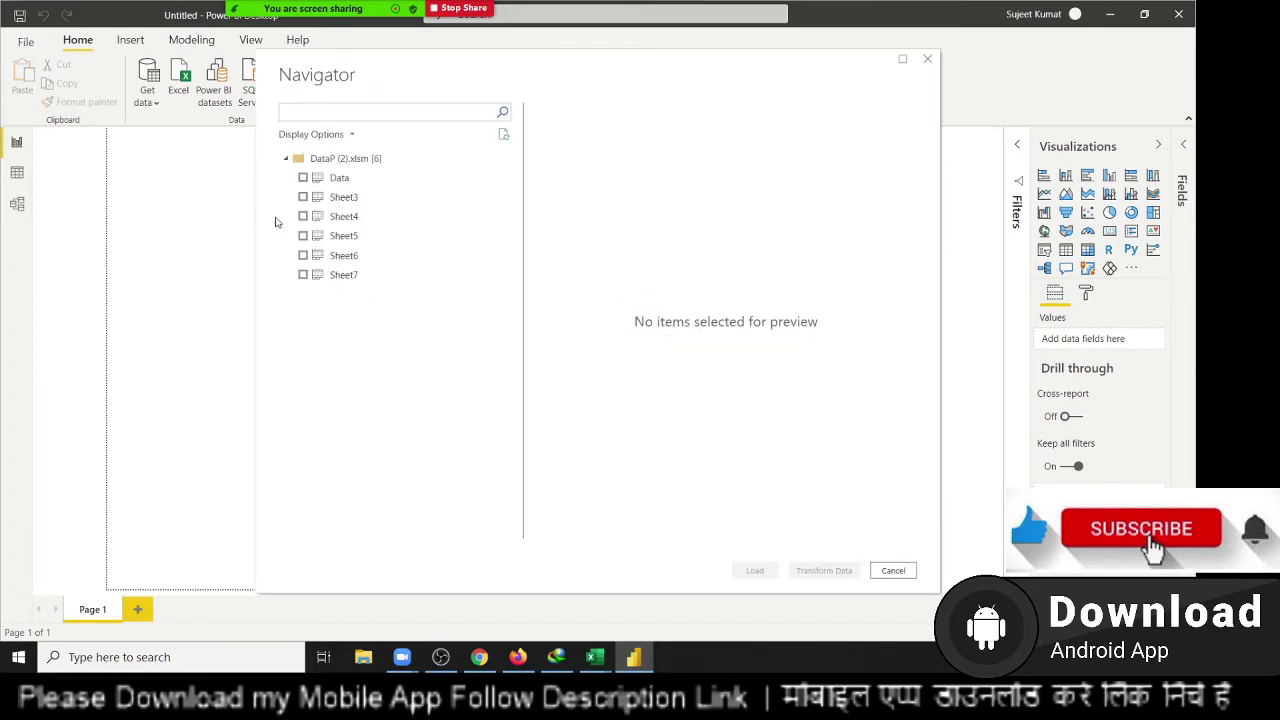
- Tick the Data sheet in Navigator and load its 3,913 rows
{"action": "left_click", "coordinate": [303, 177]}
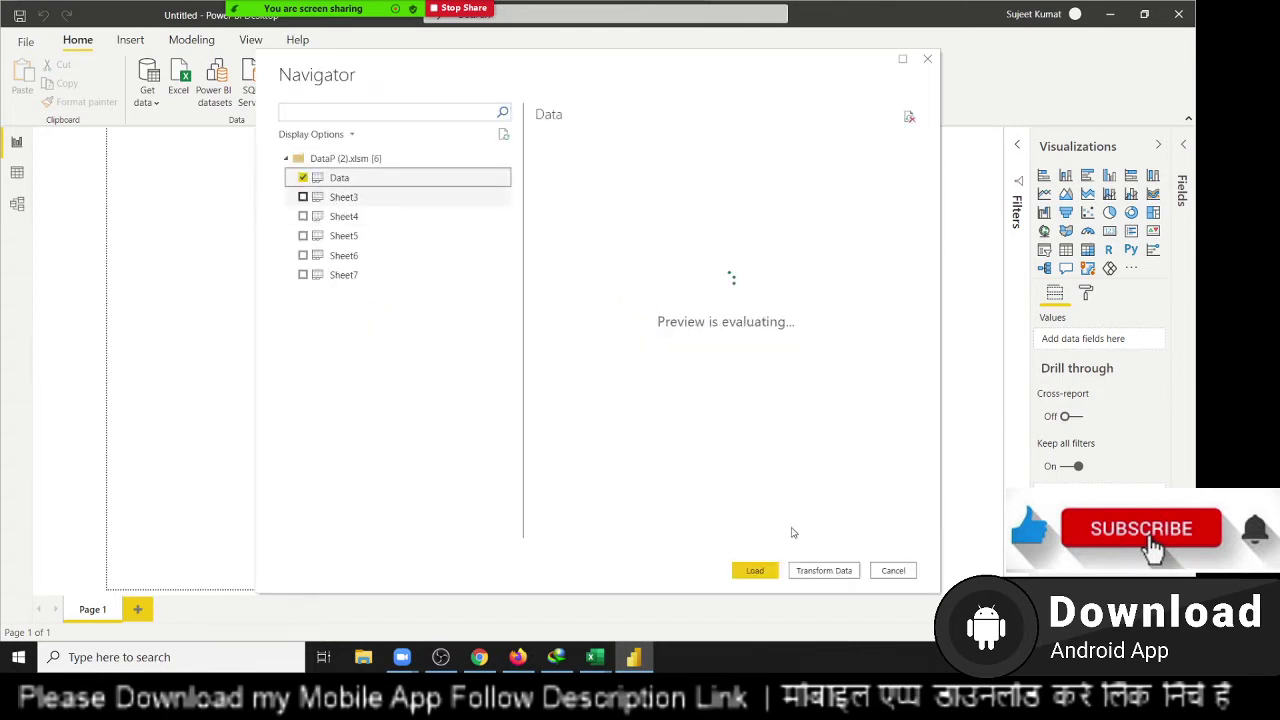
{"action": "left_click", "coordinate": [760, 574]}
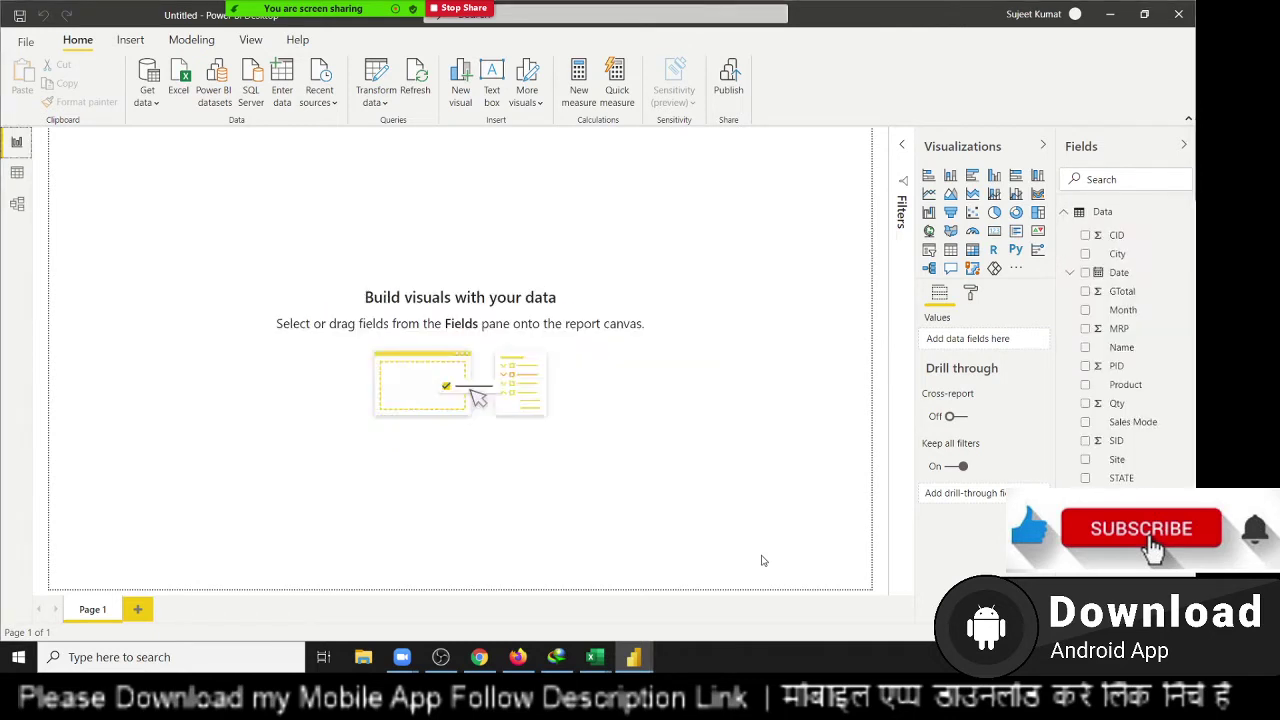
- Inspect the Data table and its STATE column in Data view, then return to Report view
{"action": "left_click", "coordinate": [21, 178]}
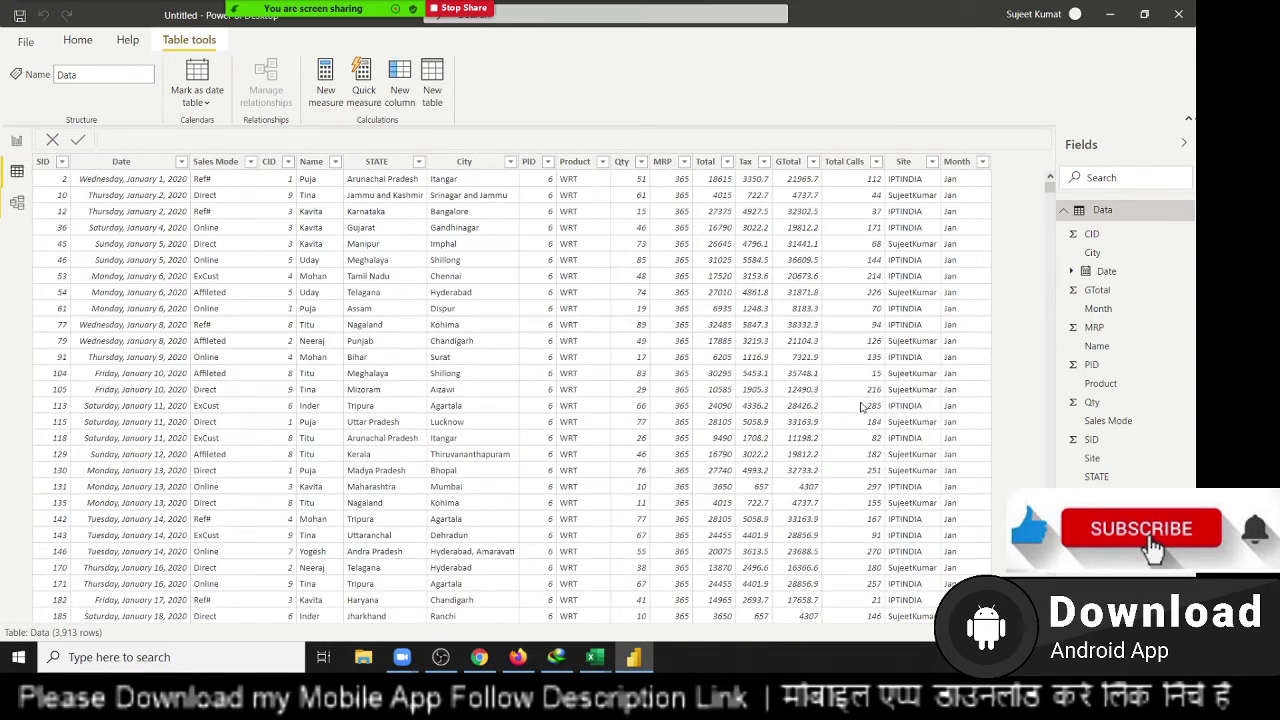
{"action": "left_click", "coordinate": [367, 373]}
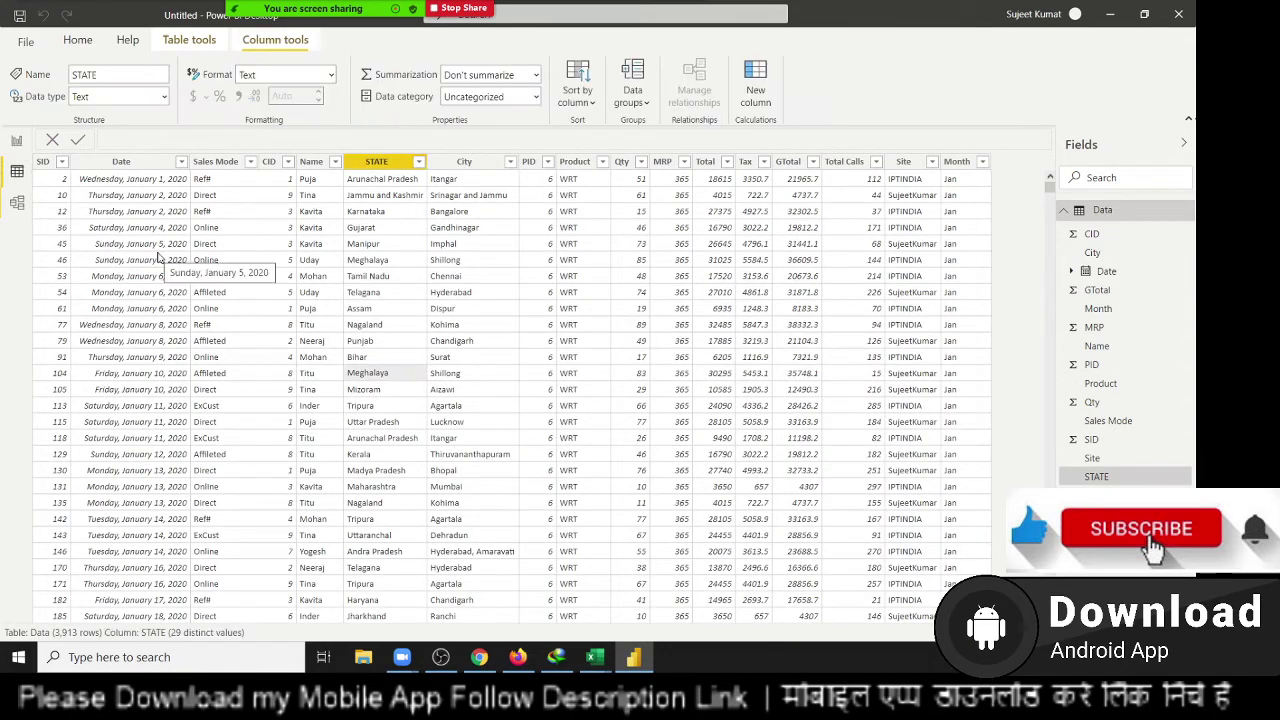
{"action": "left_click", "coordinate": [15, 142]}
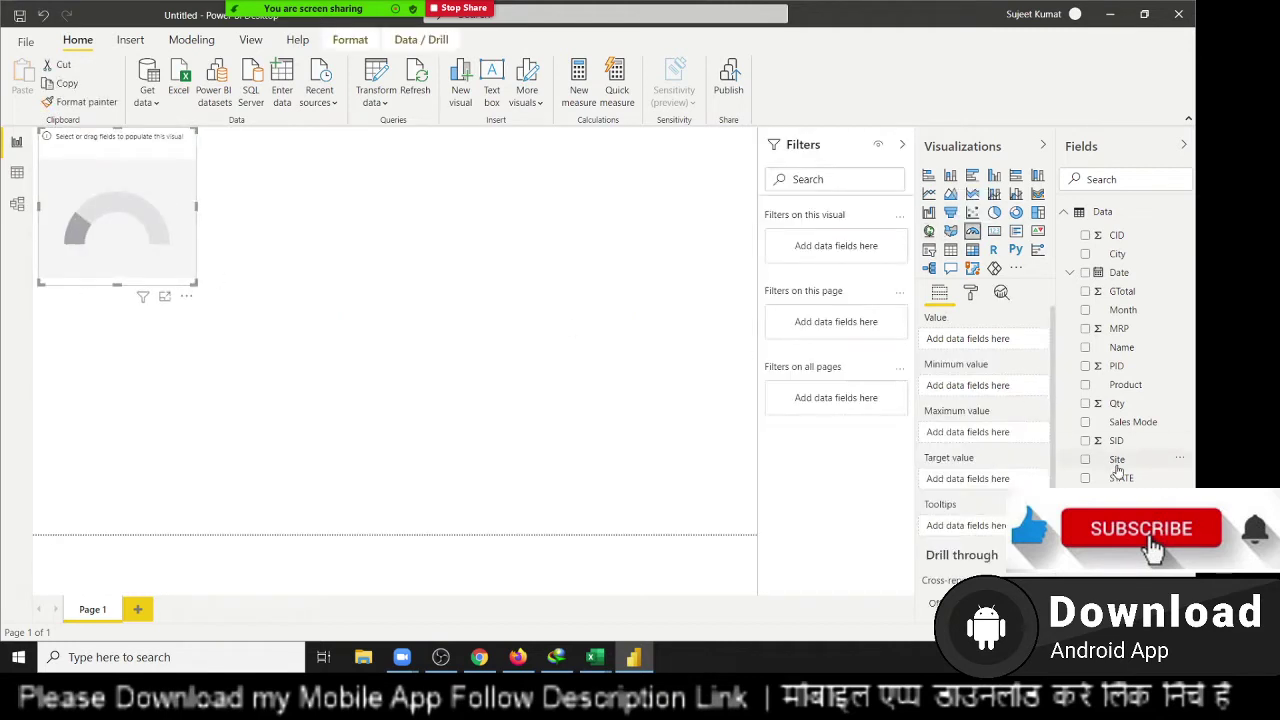
- Put Qty into the gauge's Value well, then delete the gauge visual
{"action": "left_click_drag", "start_coordinate": [1117, 403], "coordinate": [206, 283]}
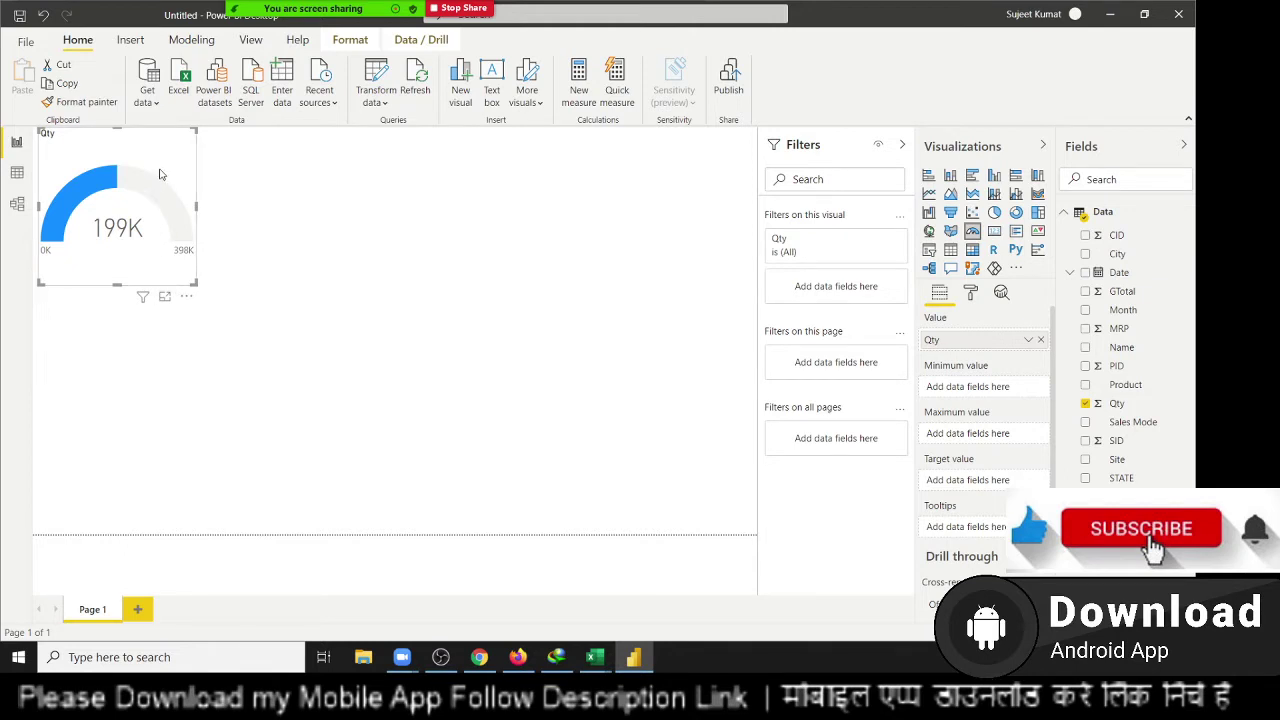
{"action": "key", "text": "Delete"}
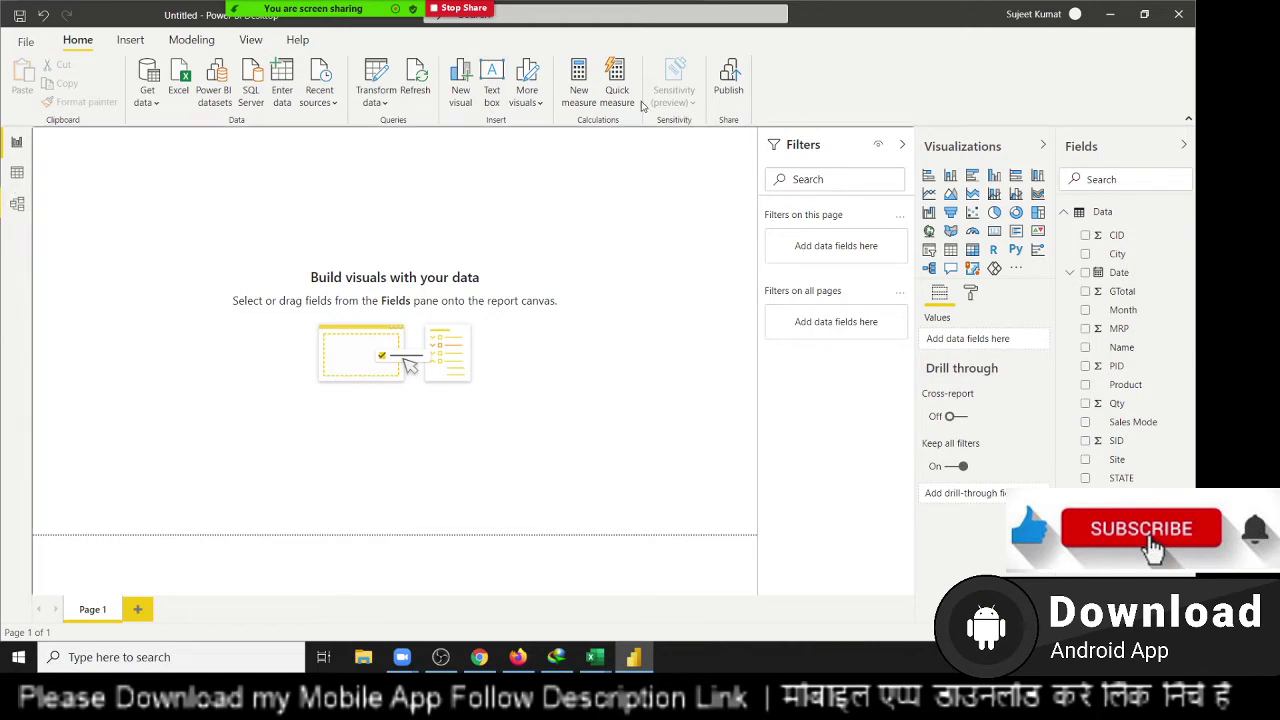
- Create the measure Total_Qty = SUM(Data[Qty]) in the Data table
{"action": "left_click", "coordinate": [578, 93]}
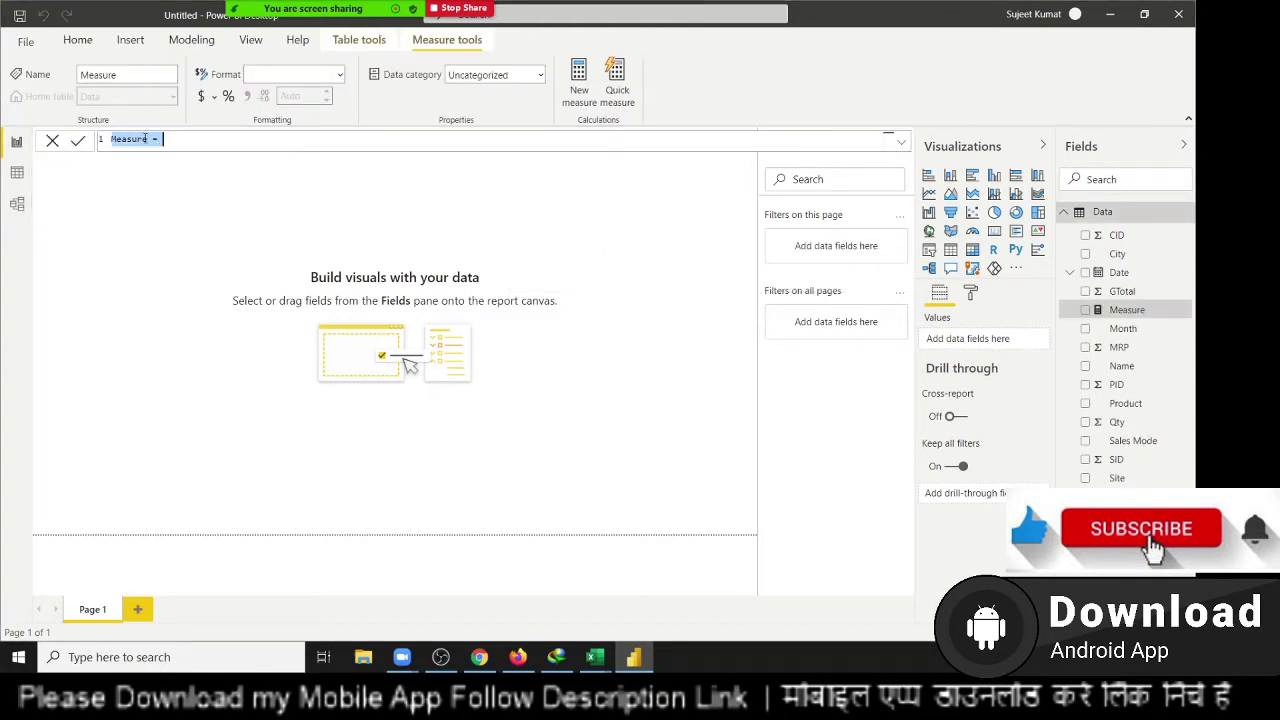
{"action": "double_click", "coordinate": [143, 138]}
{"action": "type", "text": "T"}
{"action": "type", "text": "otal"}
{"action": "type", "text": "_Q"}
{"action": "type", "text": "su"}
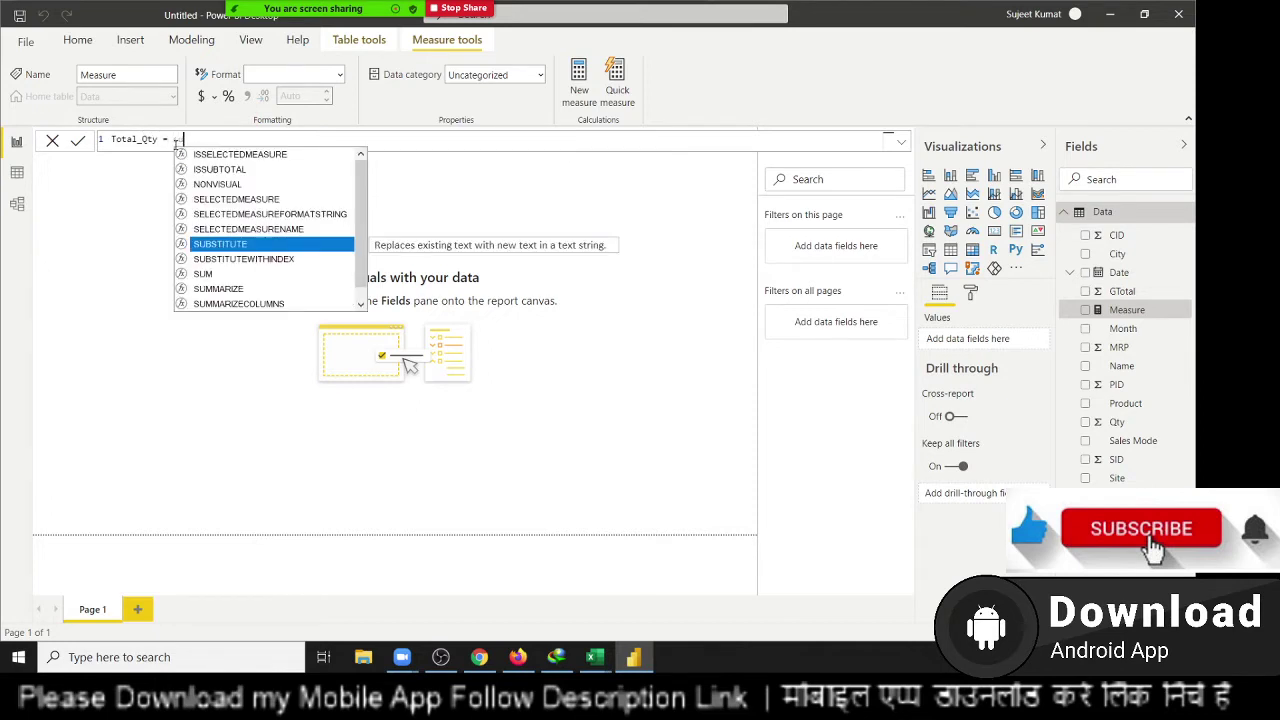
{"action": "type", "text": "m"}
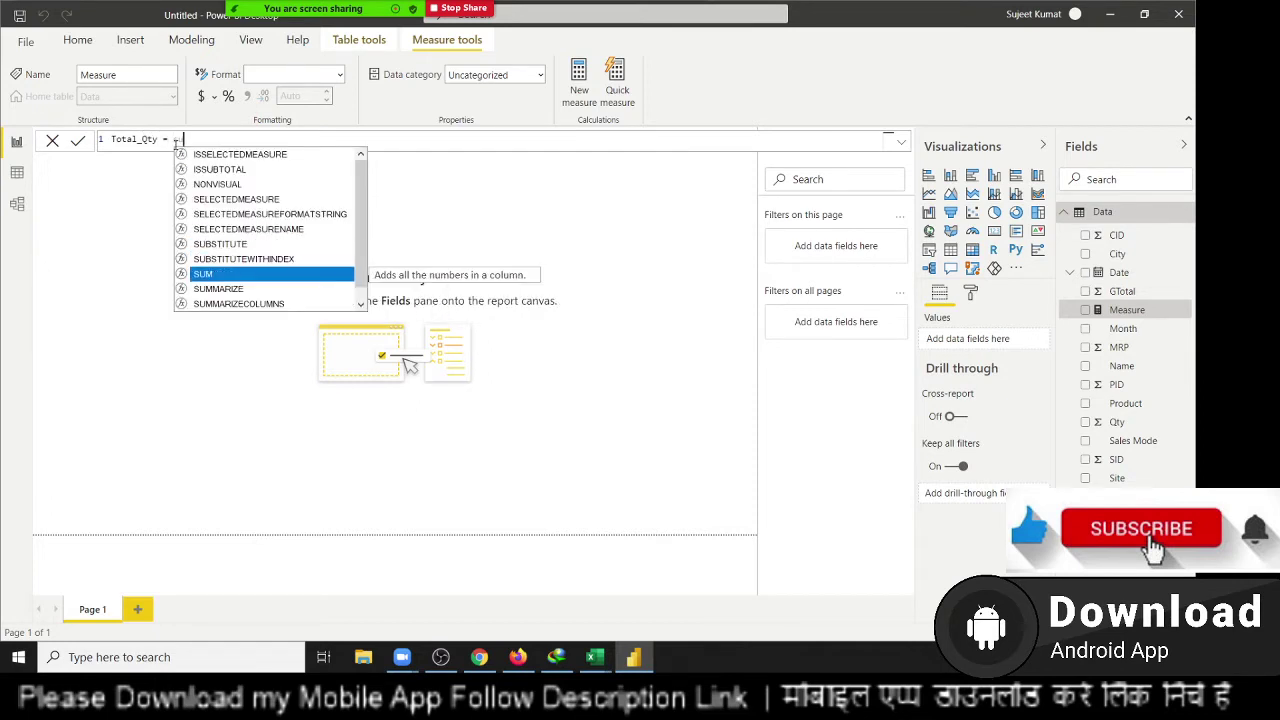
{"action": "key", "text": "Tab"}
{"action": "key", "text": "Down"}
{"action": "key", "text": "Down"}
{"action": "key", "text": "Down"}
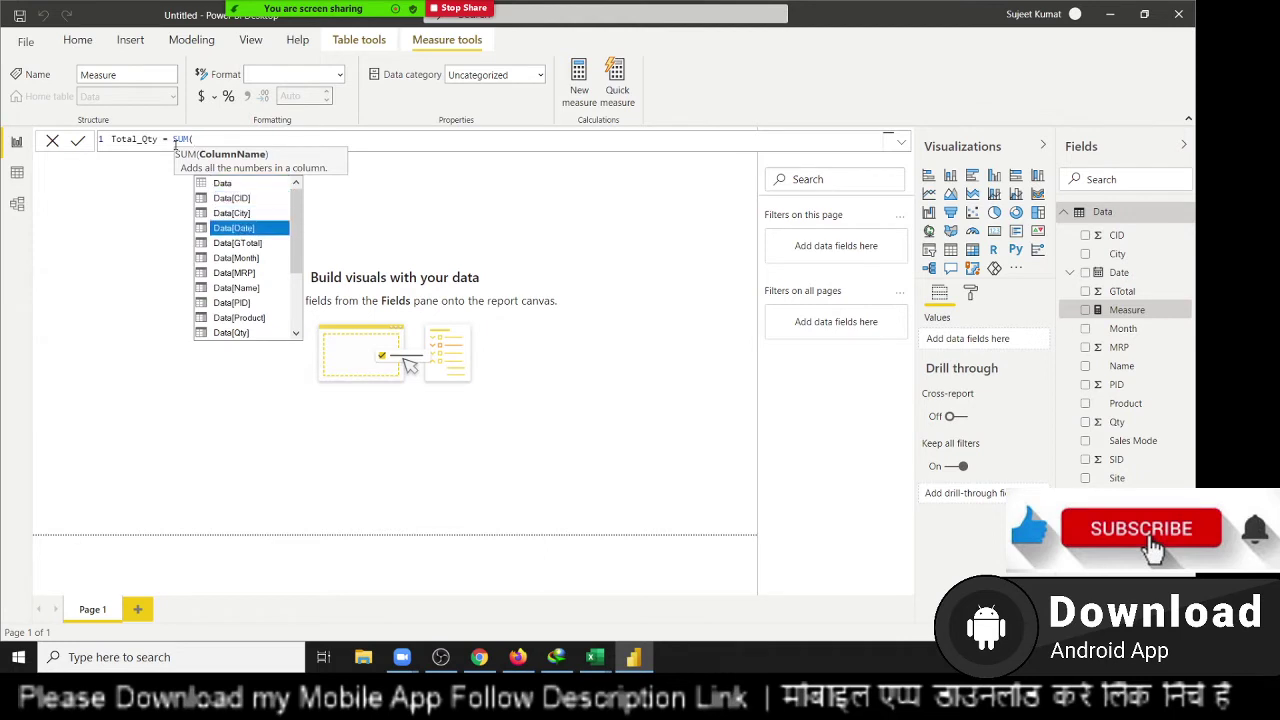
{"action": "key", "text": "Down"}
{"action": "key", "text": "Down"}
{"action": "key", "text": "Down"}
{"action": "key", "text": "Down"}
{"action": "key", "text": "Down"}
{"action": "key", "text": "Down"}
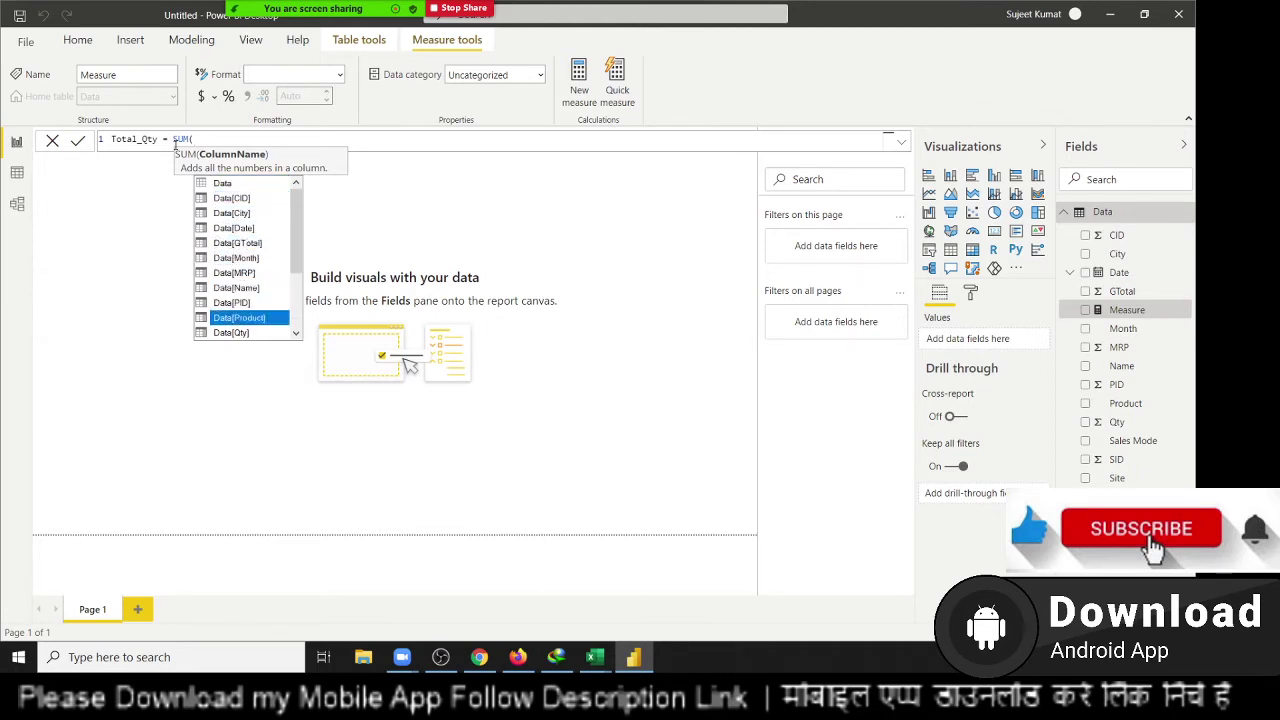
{"action": "key", "text": "Down"}
{"action": "key", "text": "Tab"}
{"action": "type", "text": "))"}
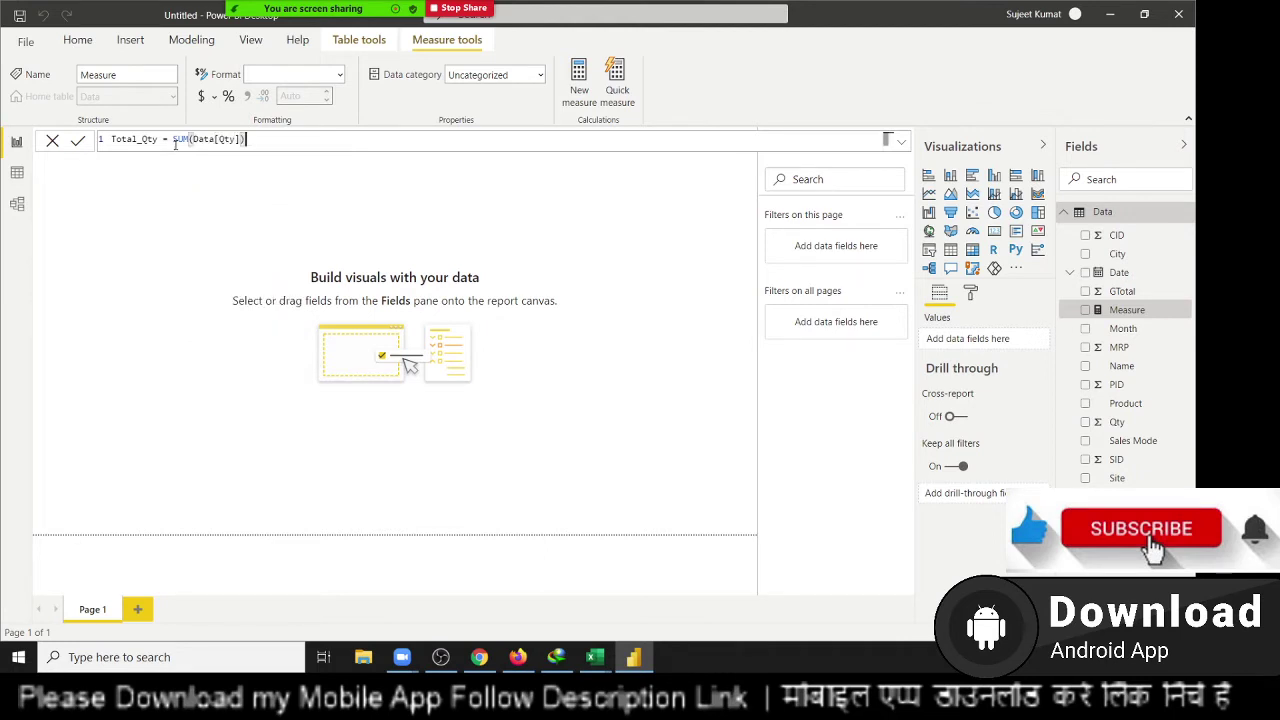
{"action": "key", "text": "Return"}
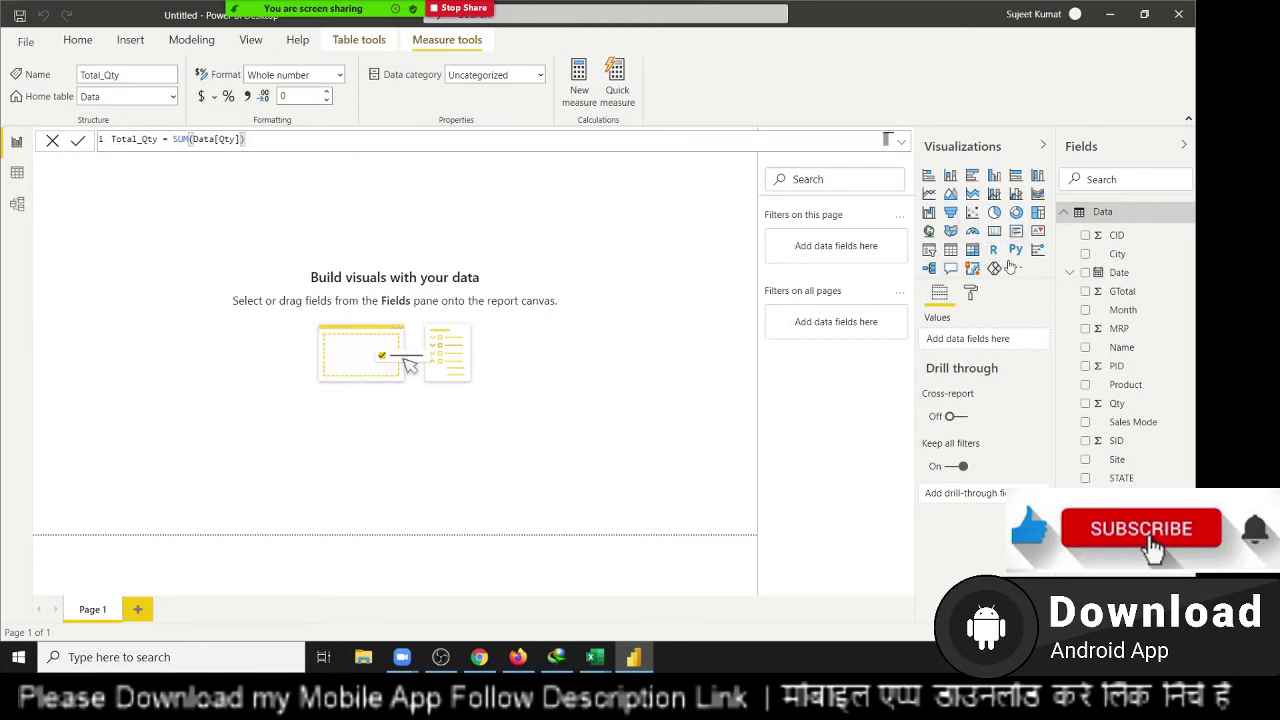
- Add a card showing Total_Qty as 199K and shrink it at the top-left
{"action": "left_click", "coordinate": [995, 233]}
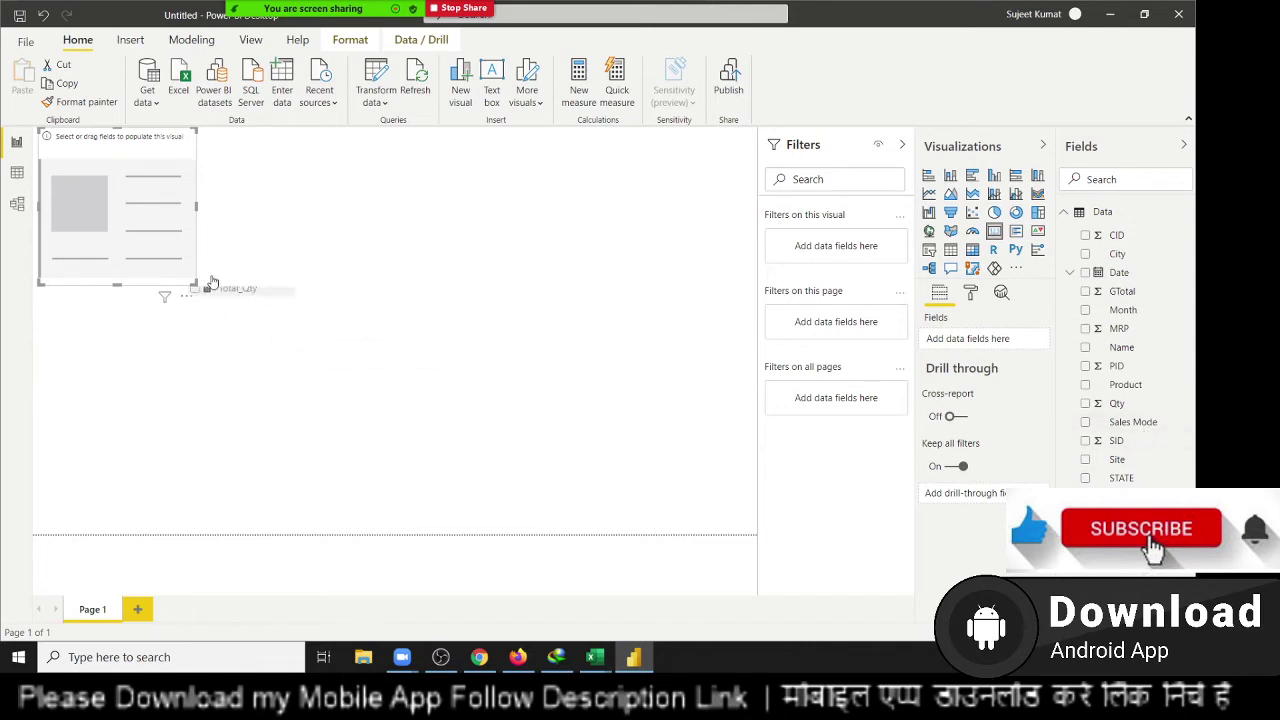
{"action": "left_click_drag", "start_coordinate": [450, 396], "coordinate": [125, 238]}
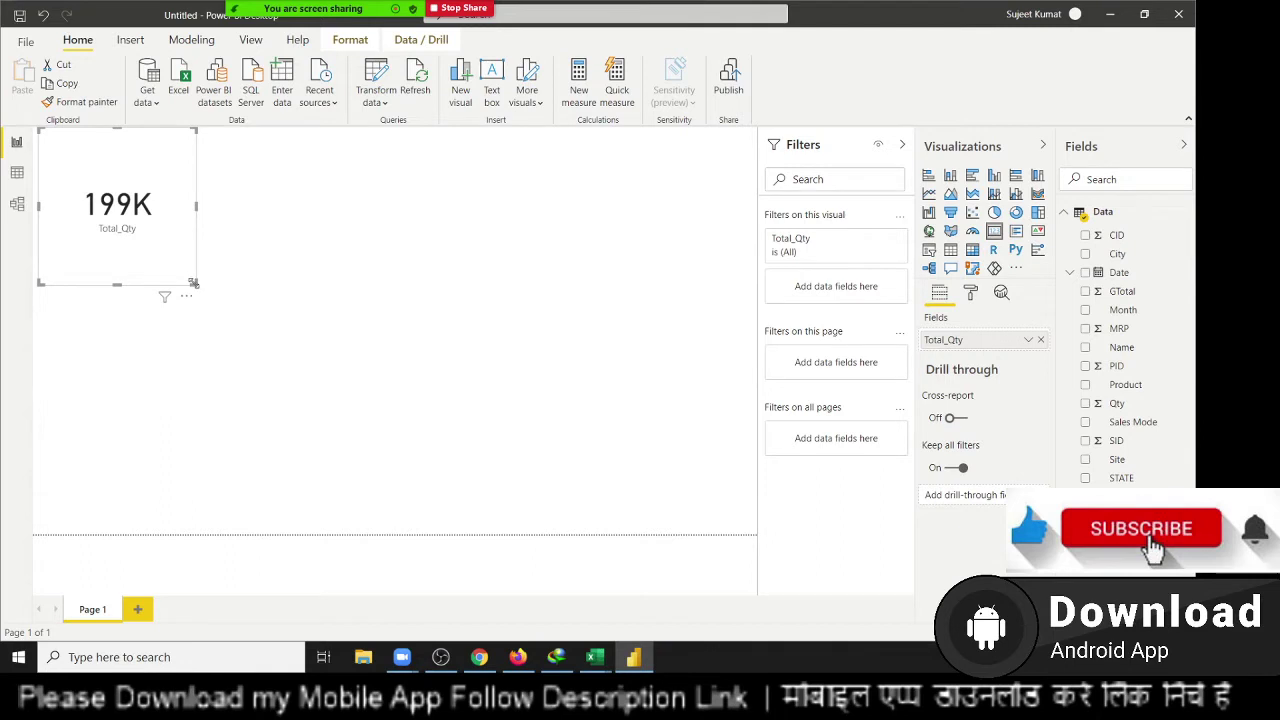
{"action": "left_click_drag", "start_coordinate": [193, 283], "coordinate": [200, 278]}
{"action": "mouse_move", "coordinate": [199, 276]}
{"action": "left_mouse_down"}
{"action": "mouse_move", "coordinate": [180, 212]}
{"action": "mouse_move", "coordinate": [168, 211]}
{"action": "left_mouse_up"}
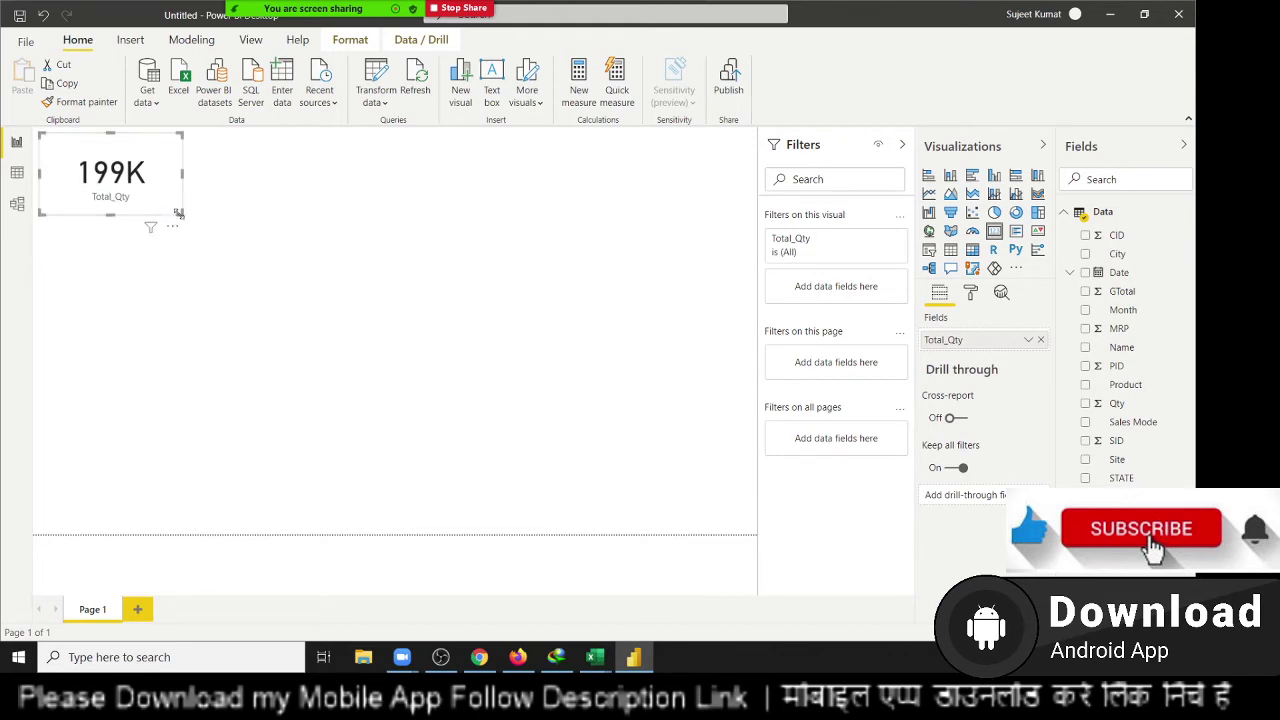
{"action": "left_click_drag", "start_coordinate": [178, 213], "coordinate": [169, 199]}
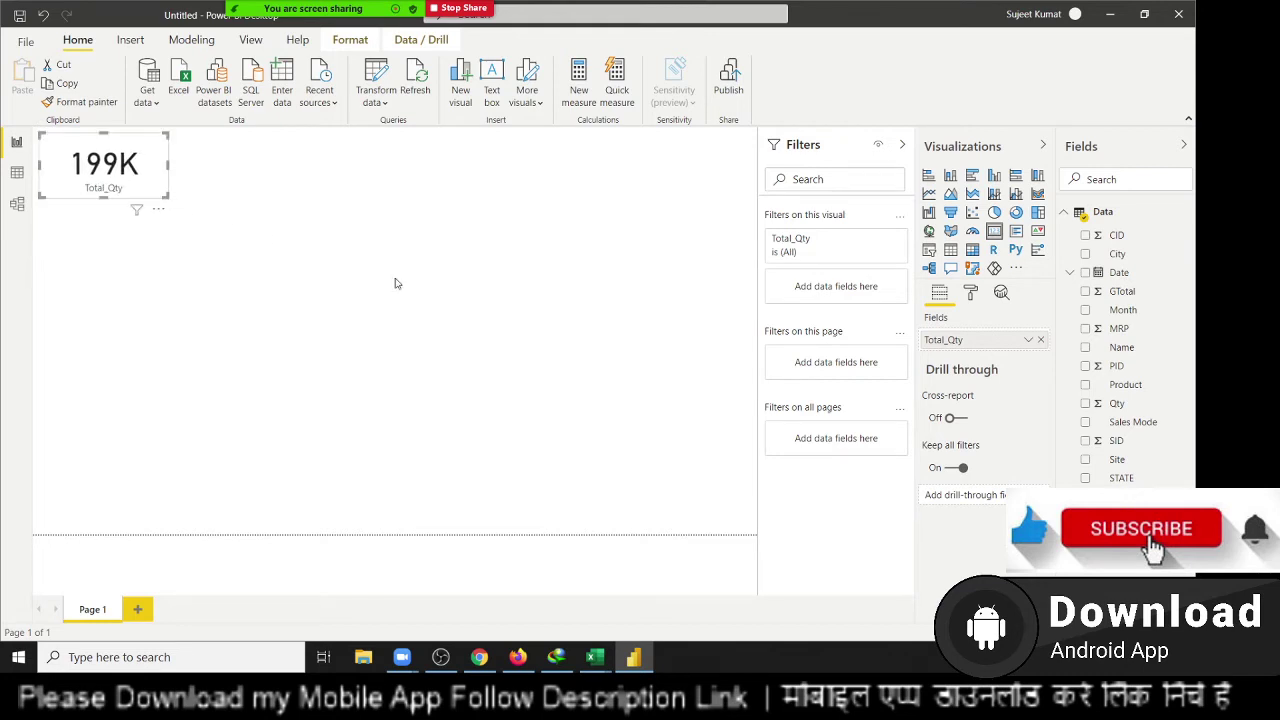
- Give the Total_Qty card a dark blue background
{"action": "left_click", "coordinate": [971, 293]}
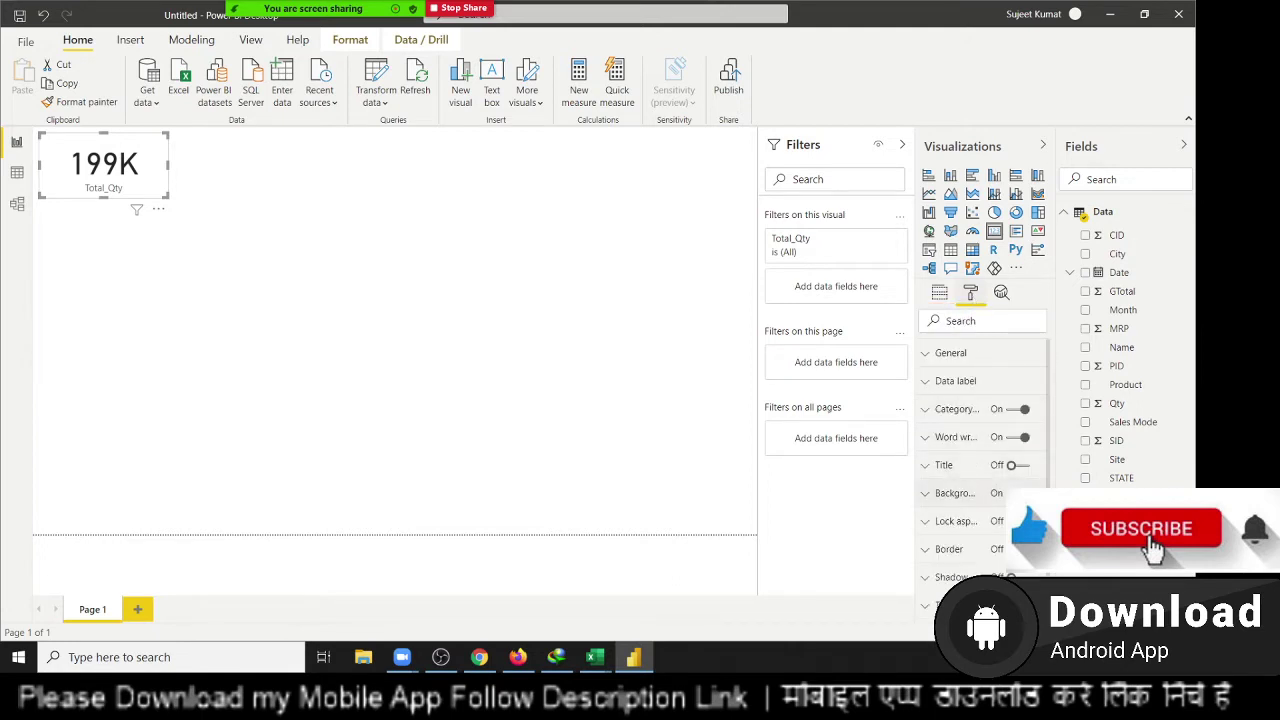
{"action": "left_click", "coordinate": [970, 496]}
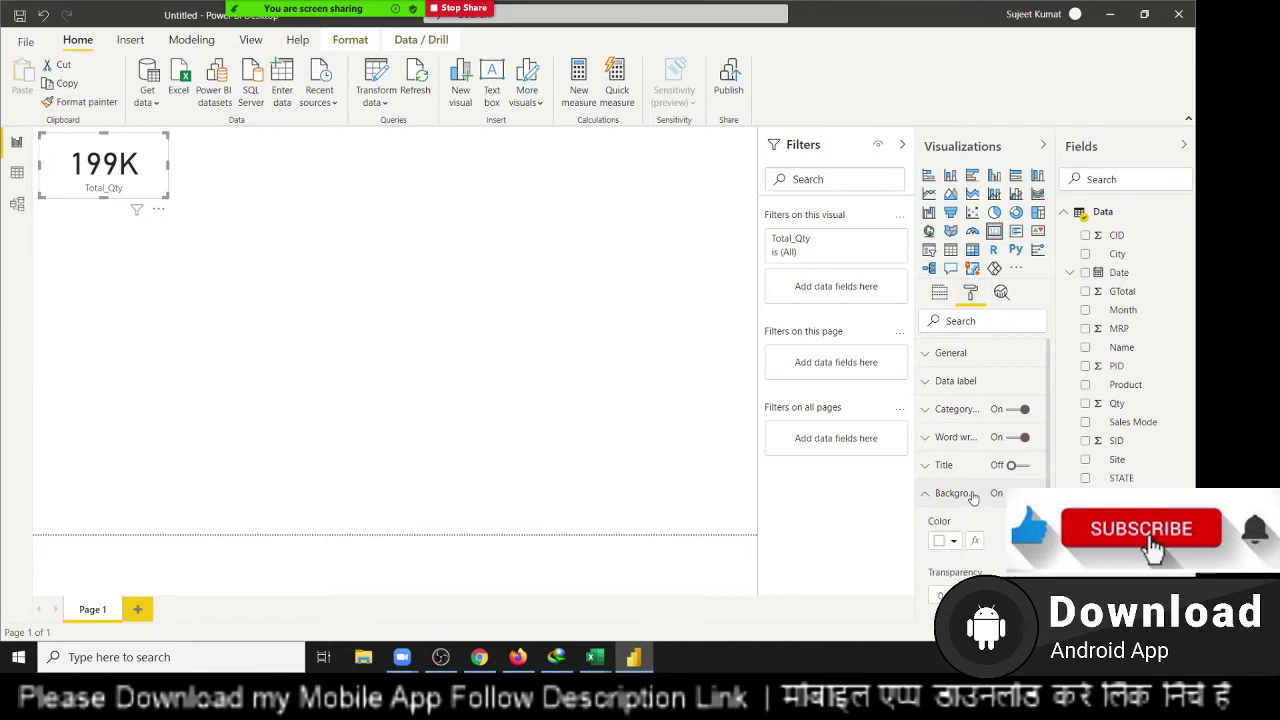
{"action": "scroll", "coordinate": [970, 500], "scroll_direction": "down", "scroll_amount": 3}
{"action": "scroll", "coordinate": [965, 520], "scroll_direction": "up", "scroll_amount": 3}
{"action": "left_click", "coordinate": [954, 542]}
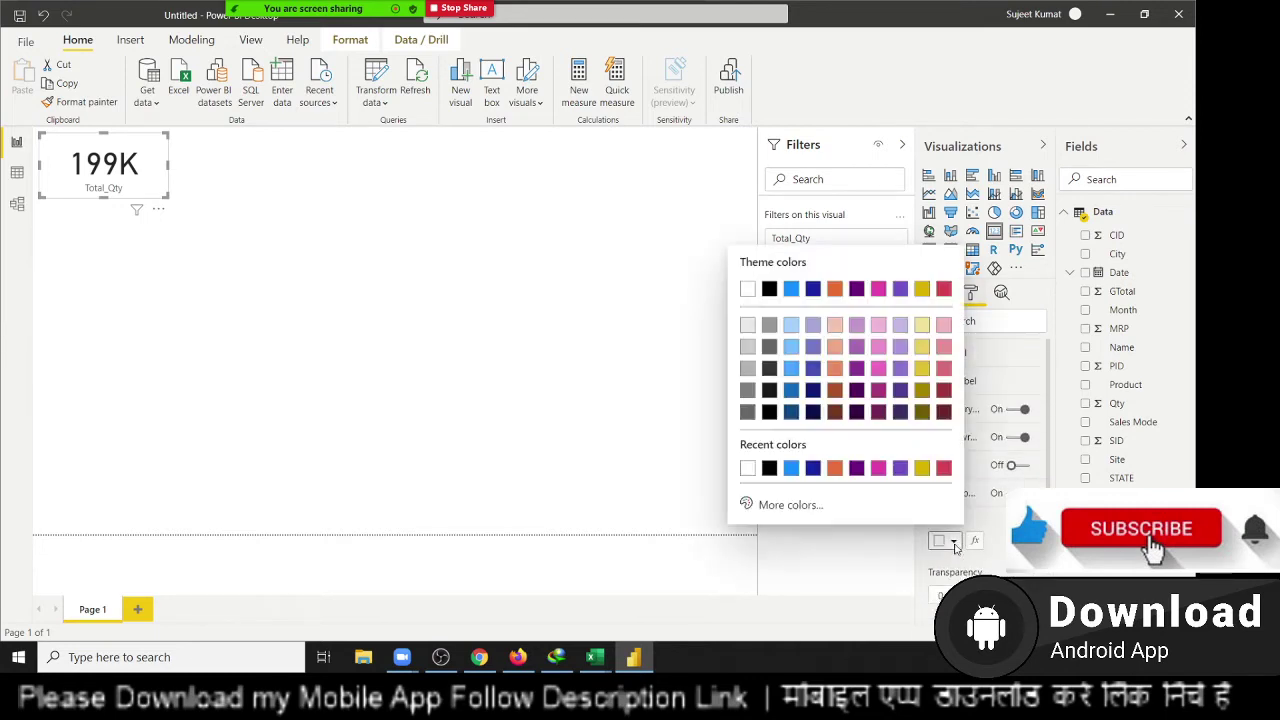
{"action": "left_click", "coordinate": [813, 289]}
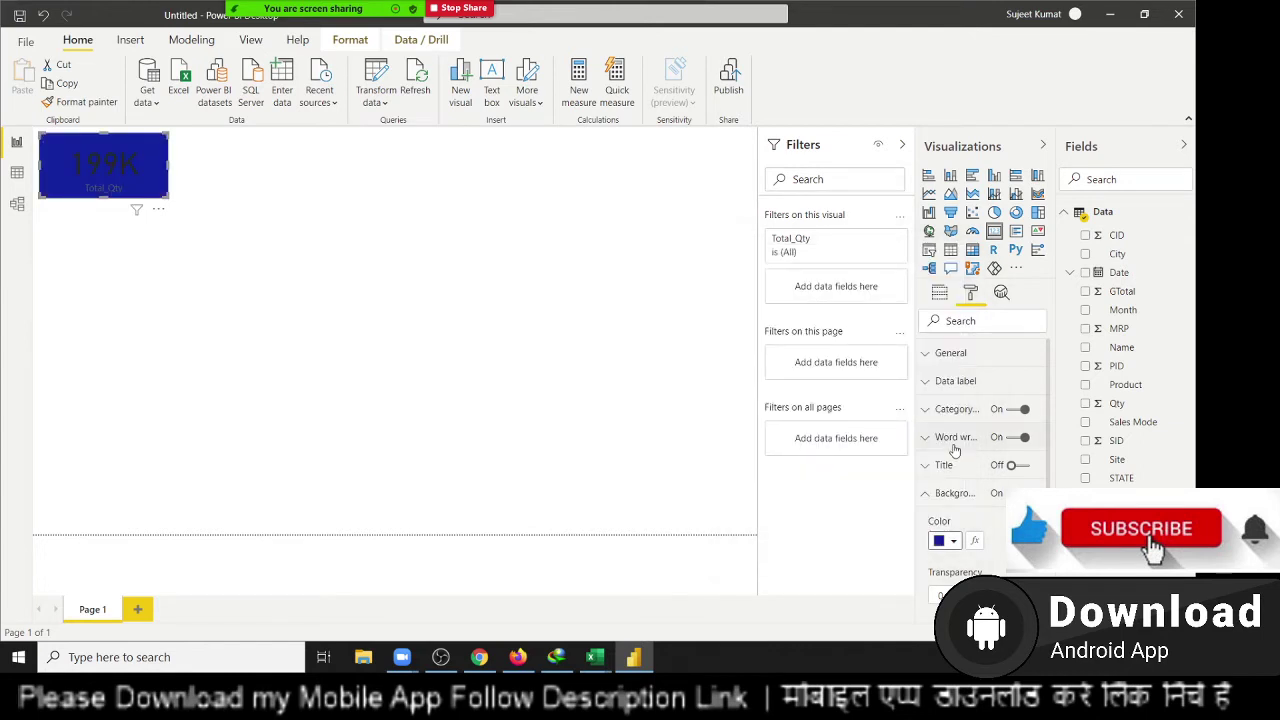
{"action": "left_click", "coordinate": [928, 493]}
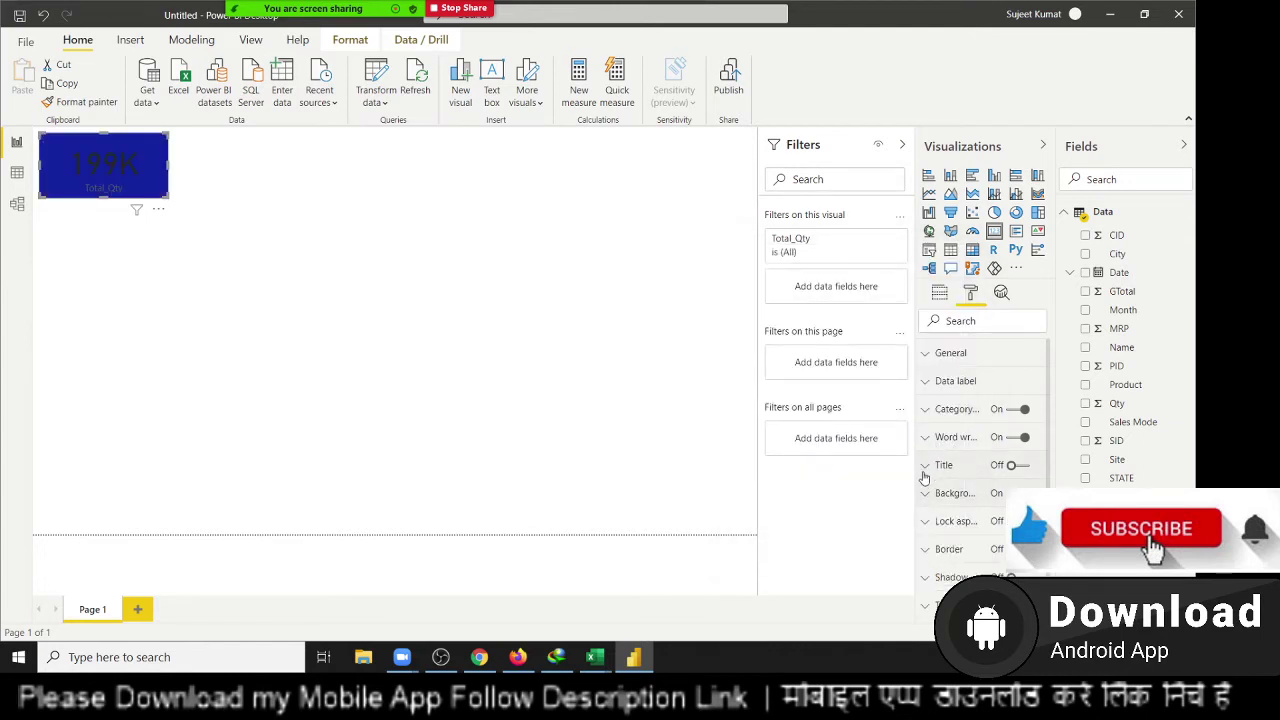
- Make the card's 199K data label text white
{"action": "left_click", "coordinate": [940, 384]}
{"action": "left_click", "coordinate": [953, 429]}
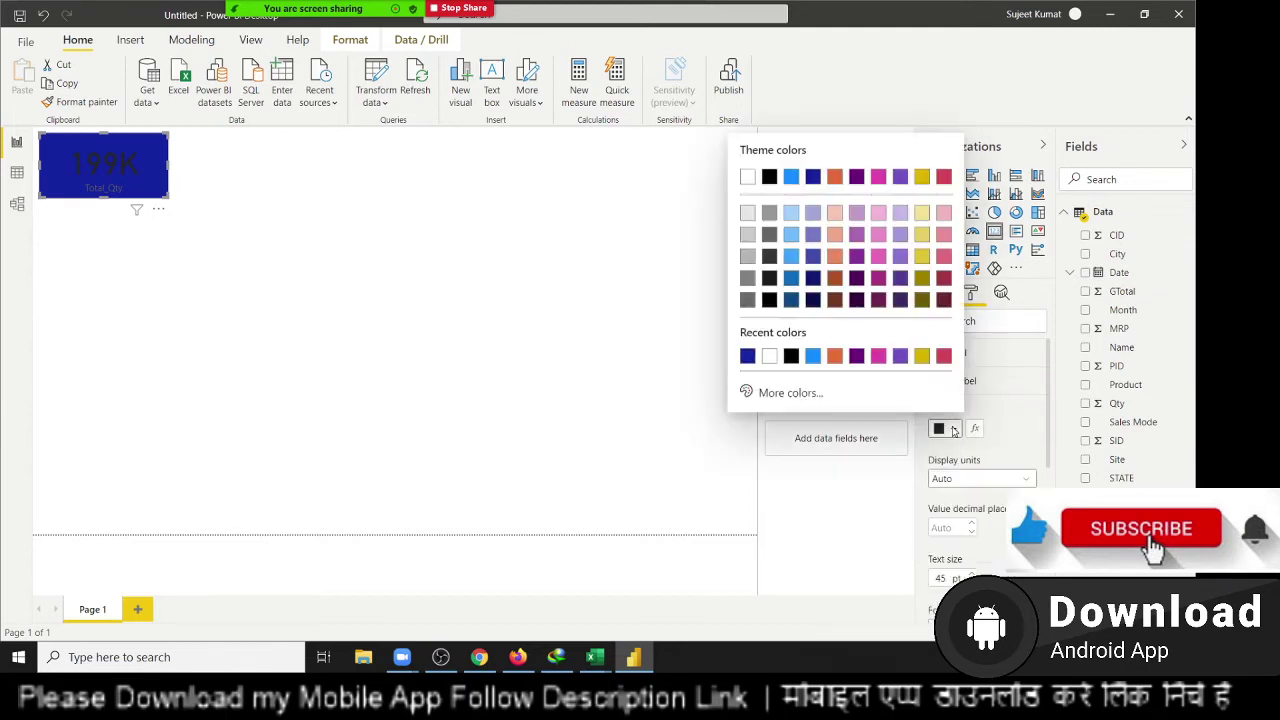
{"action": "left_click", "coordinate": [748, 177]}
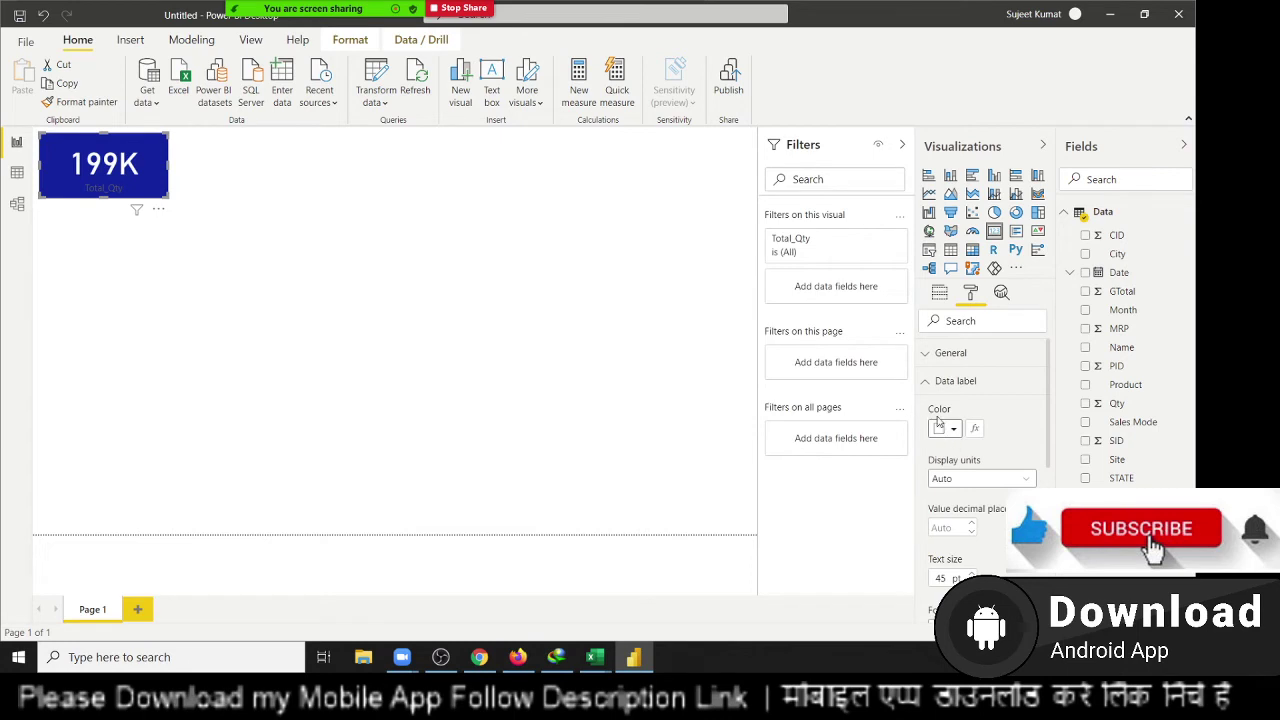
{"action": "left_click", "coordinate": [928, 386]}
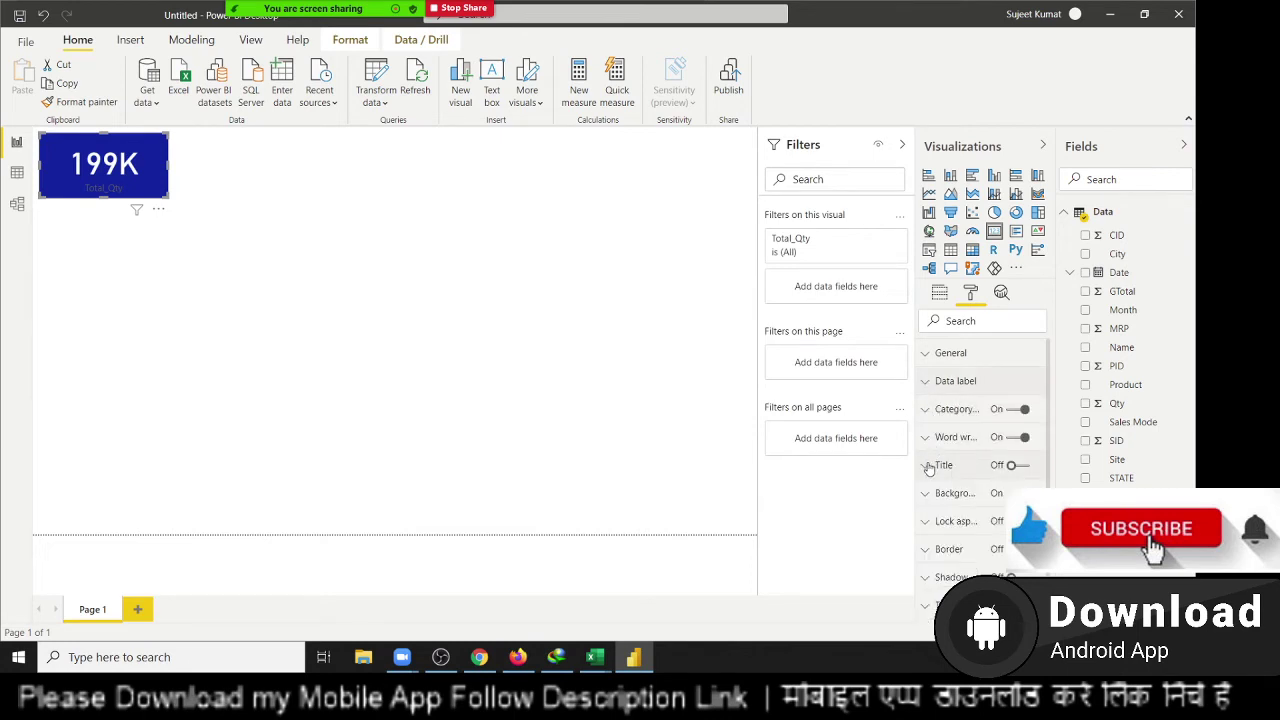
- Make the Total_Qty category label light grey, then deselect the card
{"action": "left_click", "coordinate": [930, 467]}
{"action": "left_click", "coordinate": [930, 467]}
{"action": "left_click", "coordinate": [927, 442]}
{"action": "left_click", "coordinate": [927, 441]}
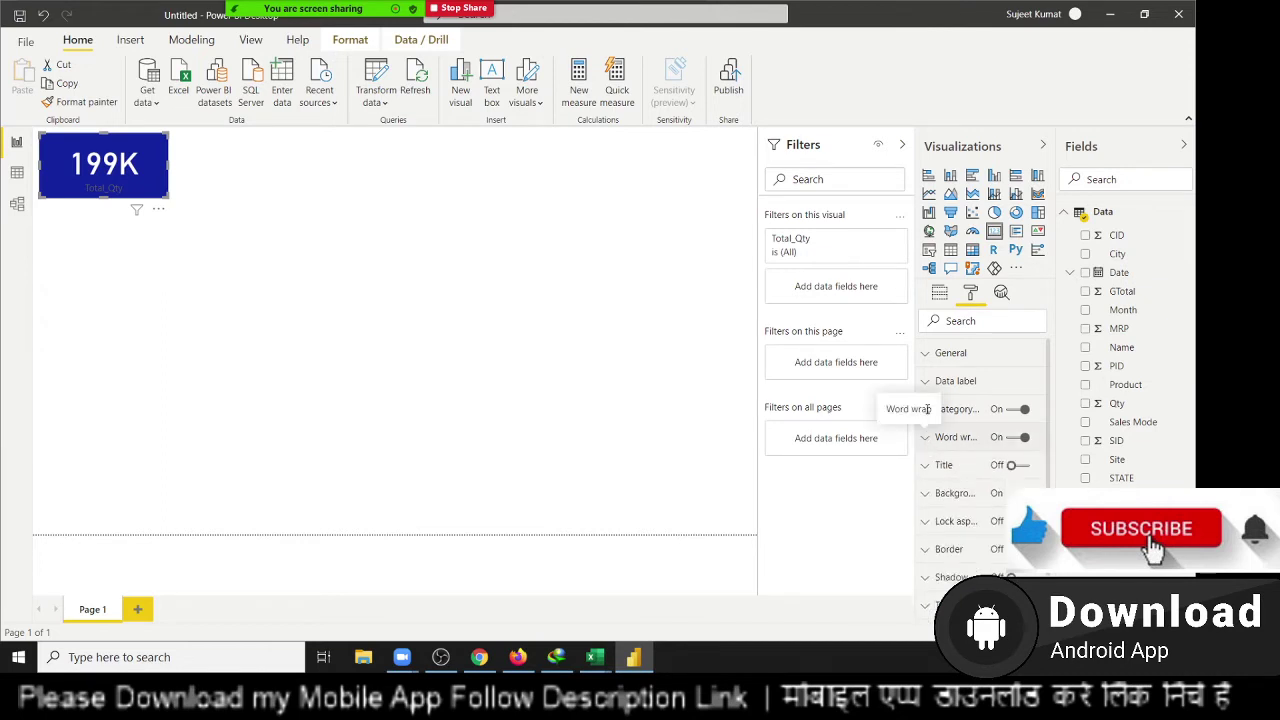
{"action": "left_click", "coordinate": [958, 410]}
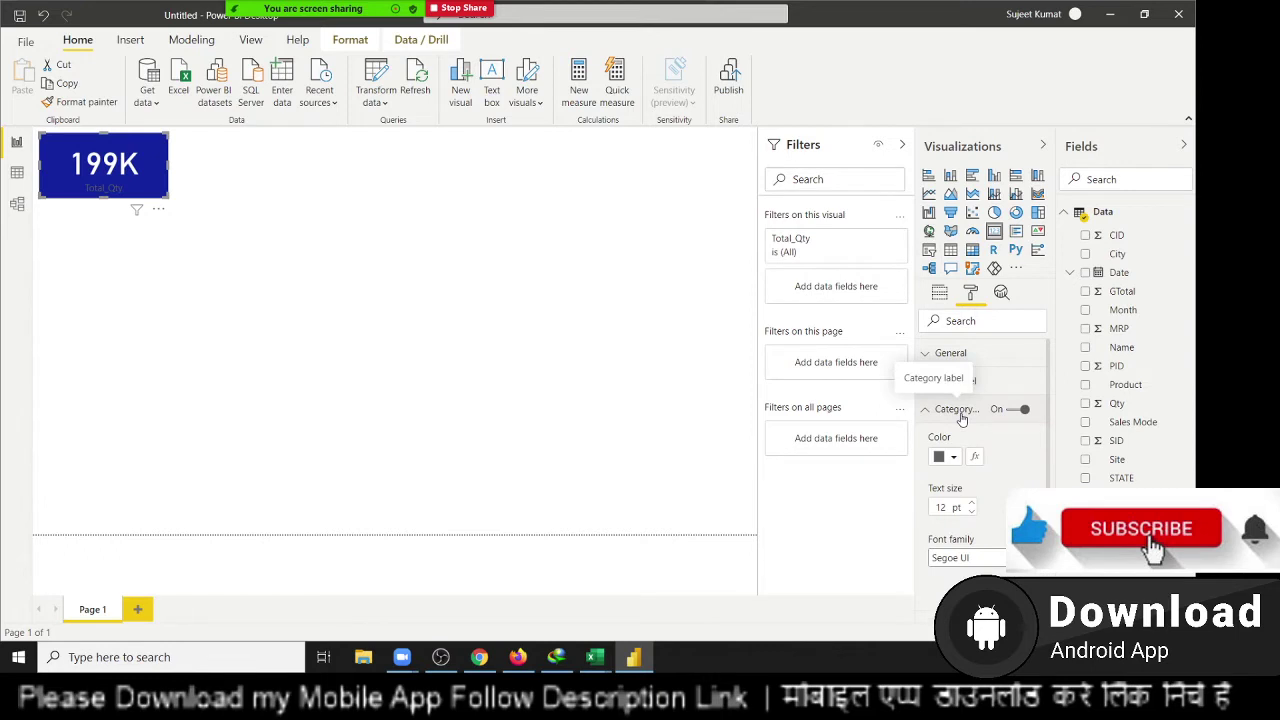
{"action": "scroll", "coordinate": [975, 470], "scroll_direction": "down", "scroll_amount": 4}
{"action": "scroll", "coordinate": [972, 470], "scroll_direction": "up", "scroll_amount": 3}
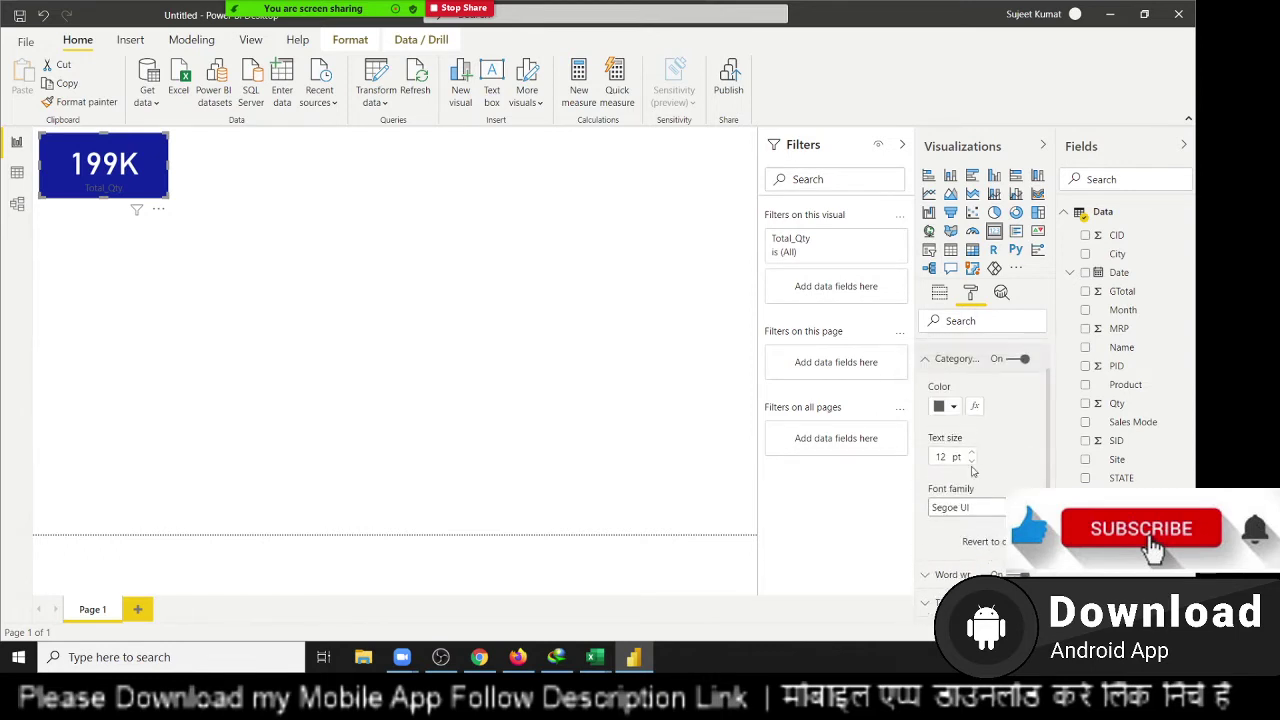
{"action": "left_click", "coordinate": [954, 407]}
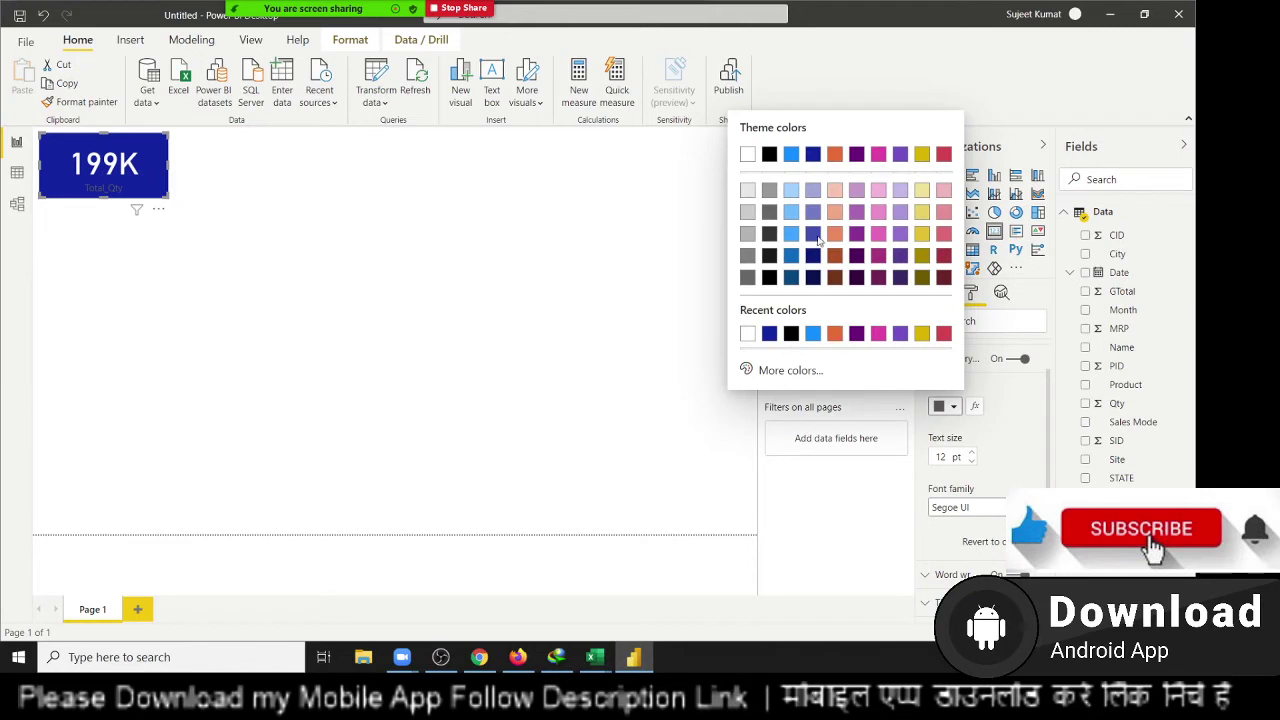
{"action": "left_click", "coordinate": [748, 191]}
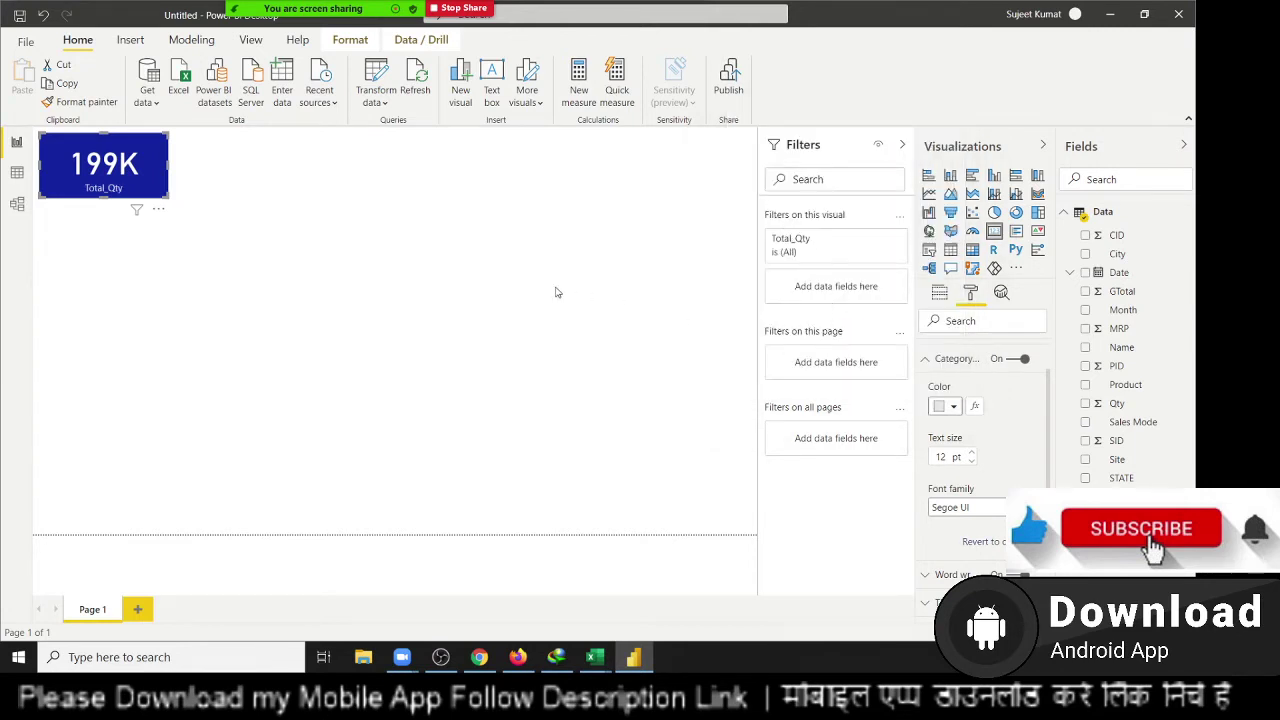
{"action": "left_click", "coordinate": [488, 312]}
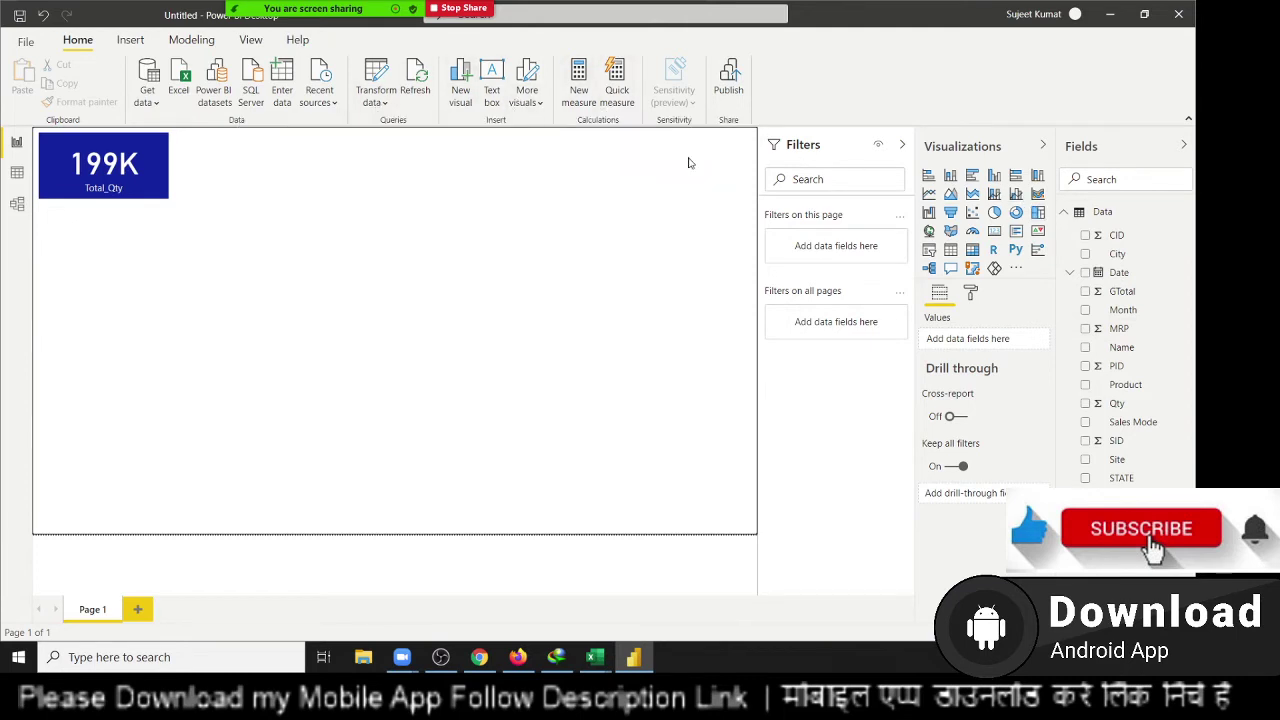
- Create the measure Total_Rev. = SUM(Data[GTotal])
{"action": "left_click", "coordinate": [583, 101]}
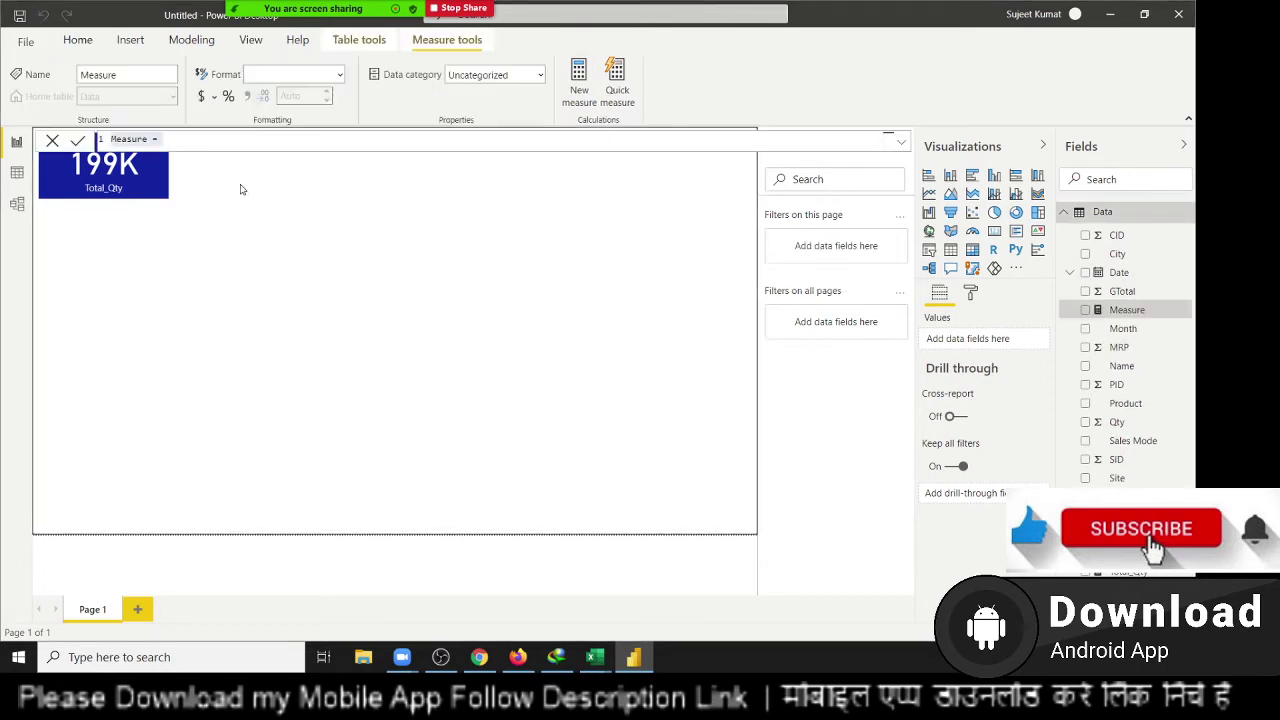
{"action": "double_click", "coordinate": [128, 140]}
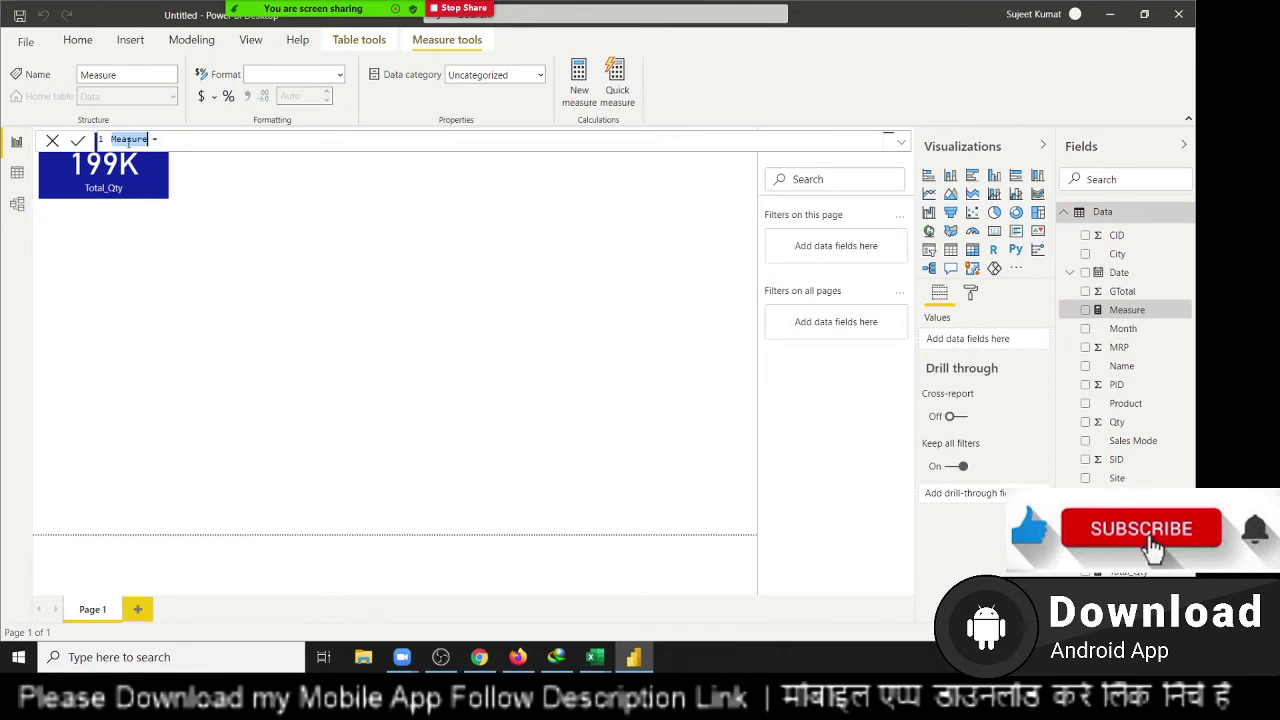
{"action": "type", "text": "Tot"}
{"action": "type", "text": "v"}
{"action": "key", "text": "BackSpace"}
{"action": "type", "text": "_"}
{"action": "type", "text": "SUM"}
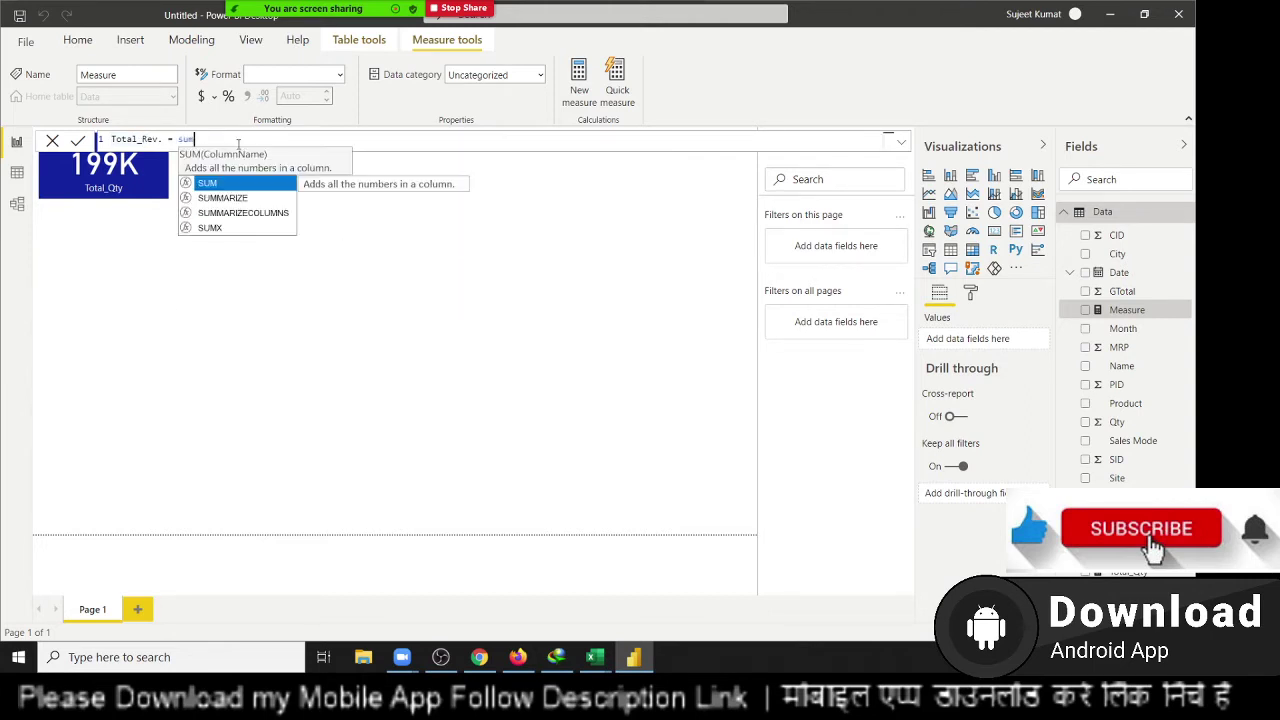
{"action": "type", "text": "("}
{"action": "key", "text": "Down"}
{"action": "key", "text": "Down"}
{"action": "key", "text": "Down"}
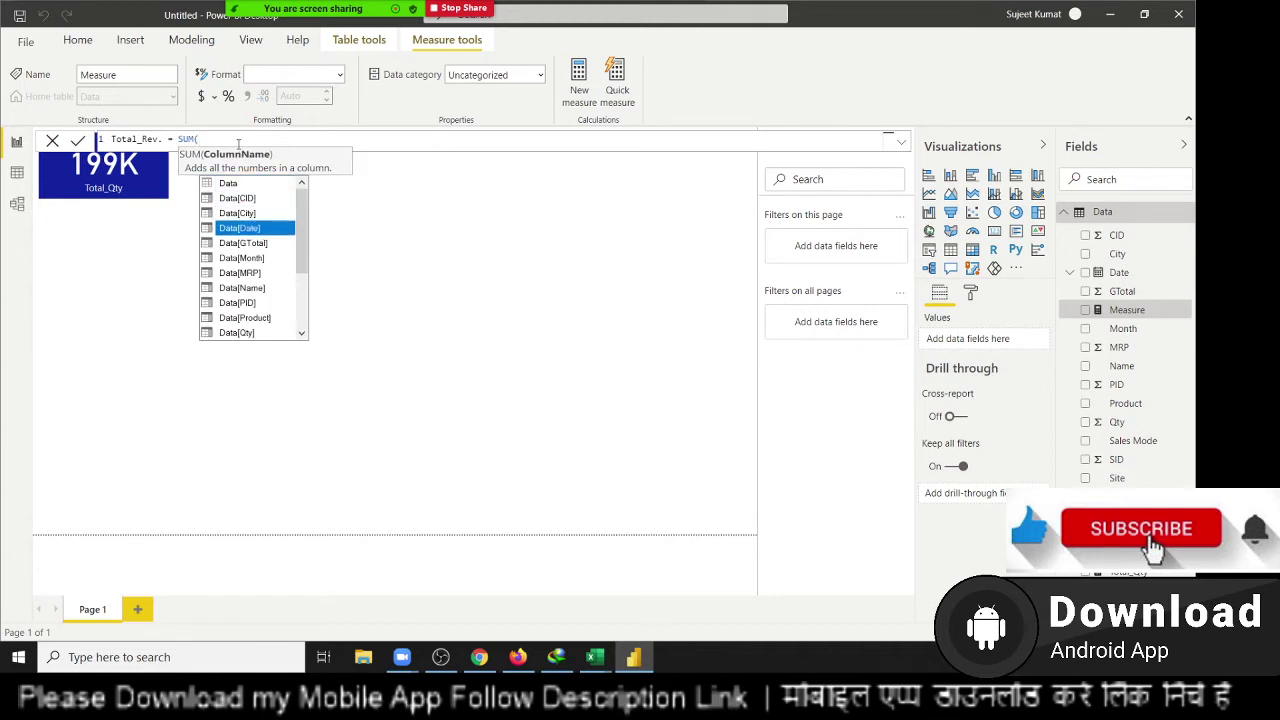
{"action": "key", "text": "Down"}
{"action": "key", "text": "Down"}
{"action": "key", "text": "Down"}
{"action": "key", "text": "Down"}
{"action": "key", "text": "Down"}
{"action": "key", "text": "Down"}
{"action": "key", "text": "Down"}
{"action": "key", "text": "Down"}
{"action": "key", "text": "Down"}
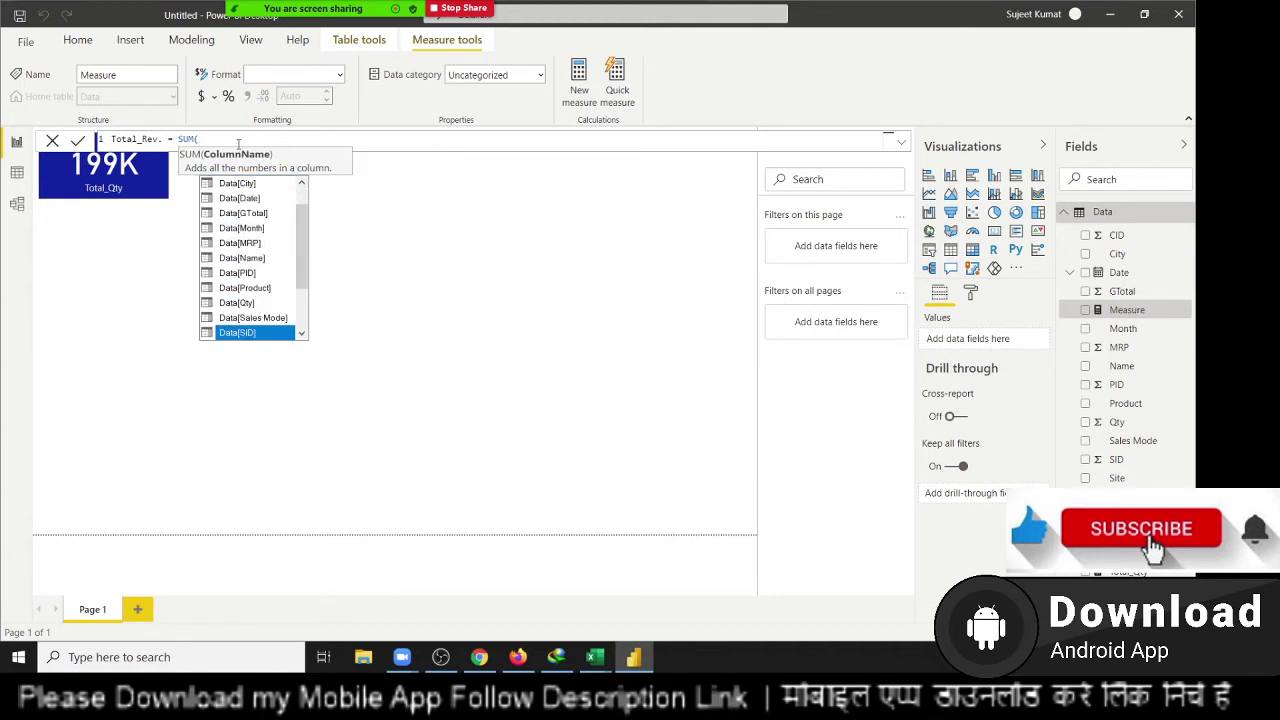
{"action": "key", "text": "Down"}
{"action": "key", "text": "Down"}
{"action": "key", "text": "Down"}
{"action": "key", "text": "Down"}
{"action": "key", "text": "Up"}
{"action": "key", "text": "Up"}
{"action": "key", "text": "Up"}
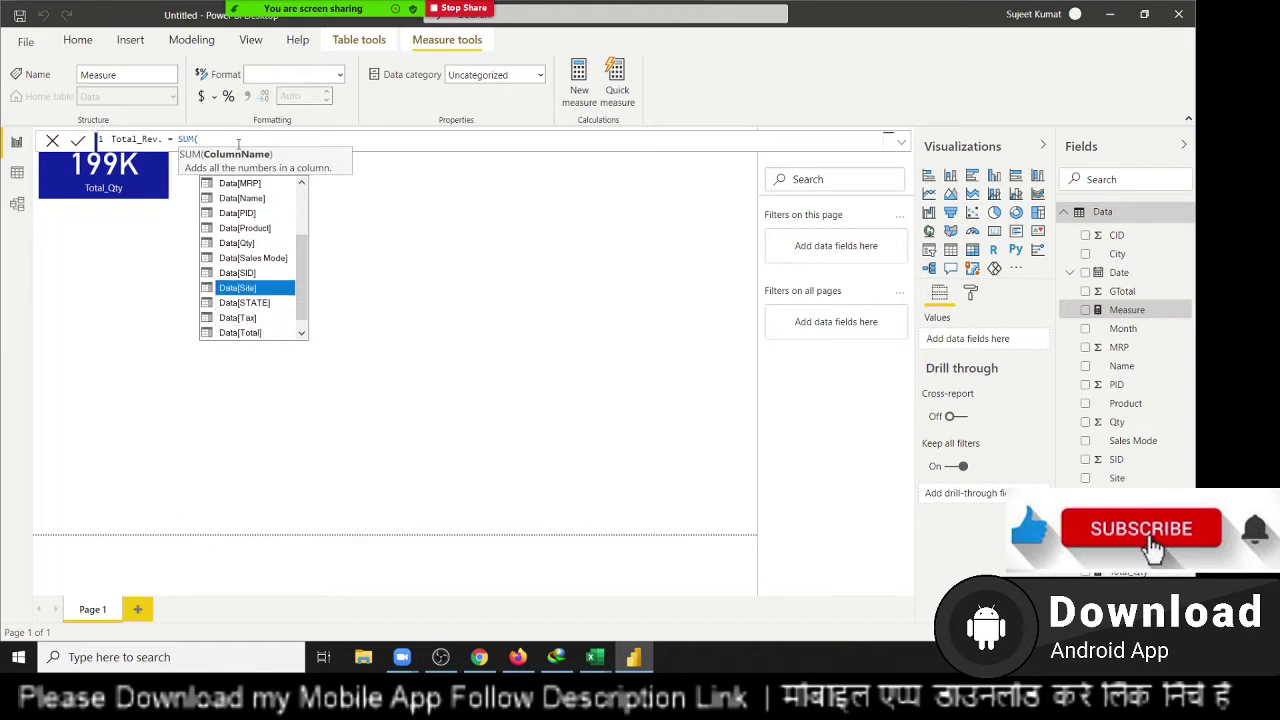
{"action": "key", "text": "Up"}
{"action": "key", "text": "Up"}
{"action": "key", "text": "Up"}
{"action": "key", "text": "Up"}
{"action": "key", "text": "Up"}
{"action": "key", "text": "Up"}
{"action": "key", "text": "Up"}
{"action": "key", "text": "Up"}
{"action": "key", "text": "Up"}
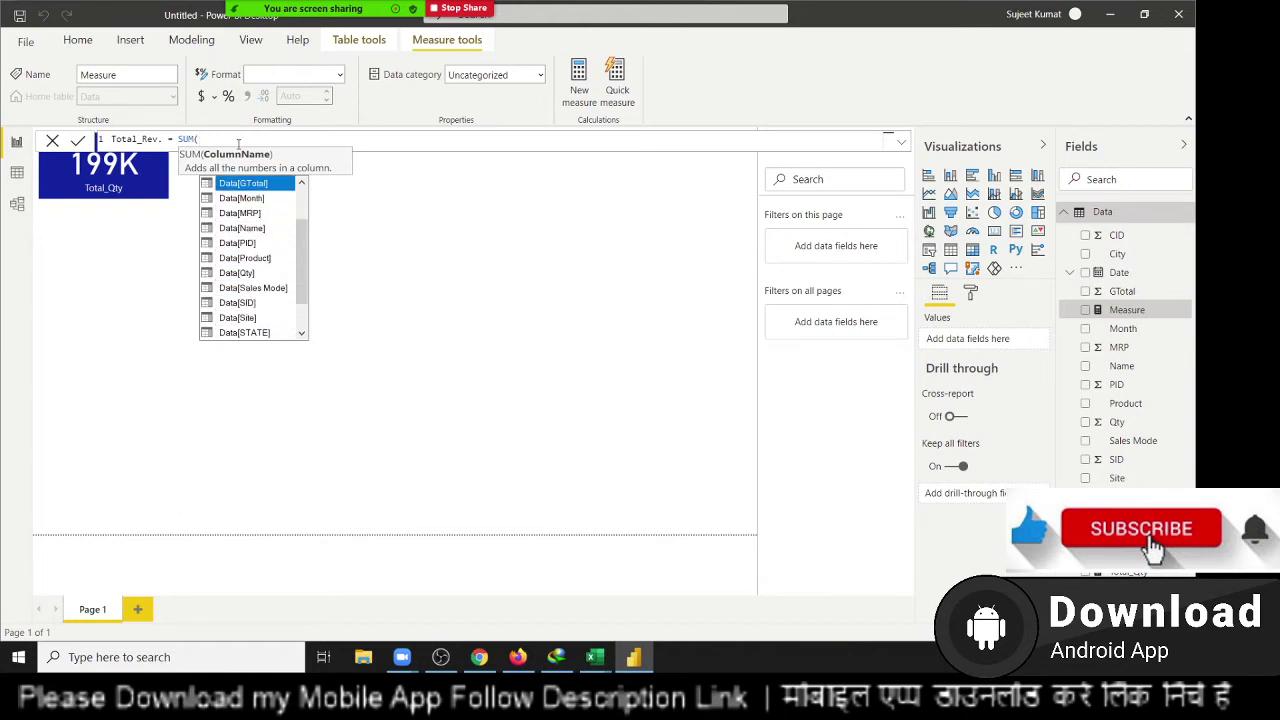
{"action": "key", "text": "Up"}
{"action": "key", "text": "Up"}
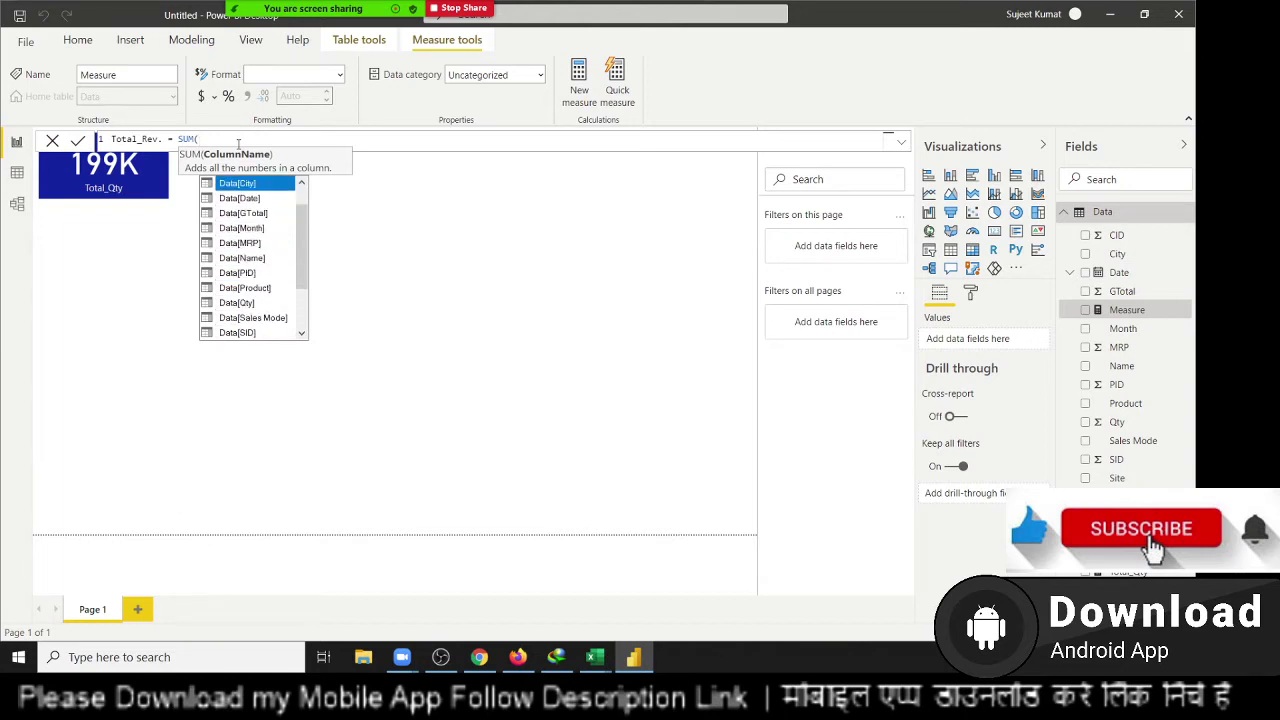
{"action": "key", "text": "Down"}
{"action": "key", "text": "Down"}
{"action": "key", "text": "Tab"}
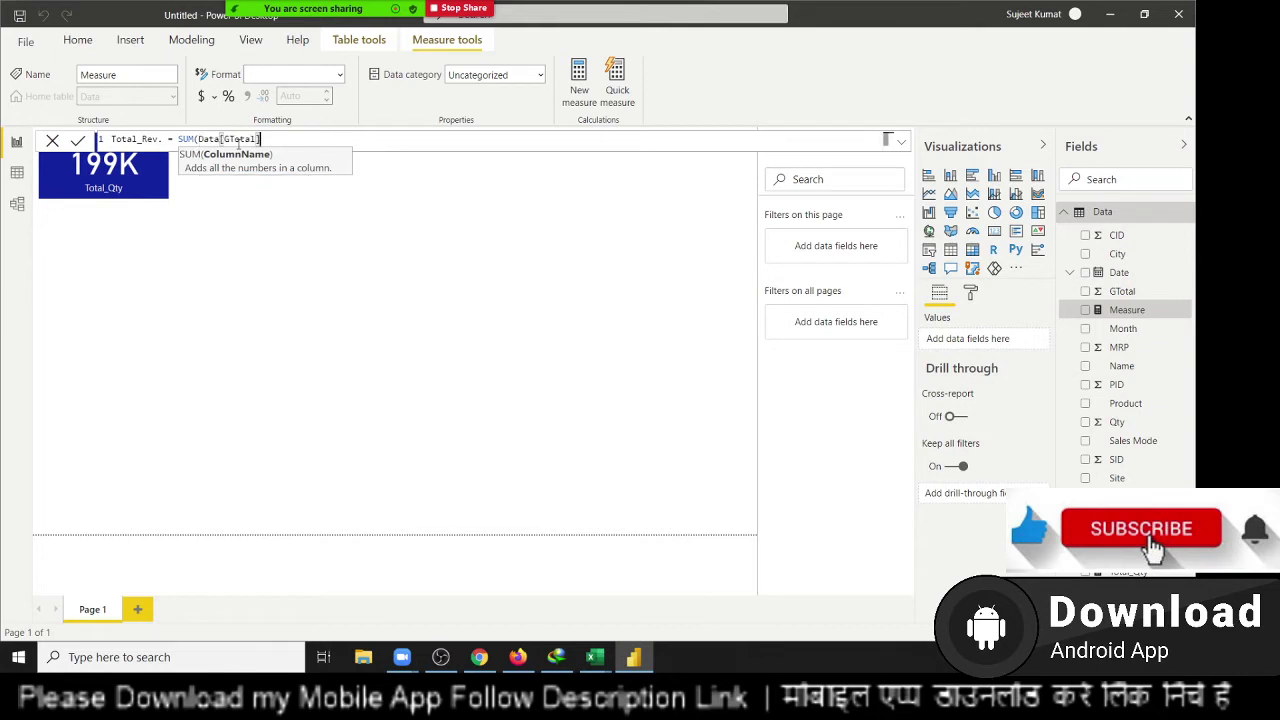
{"action": "type", "text": ")"}
{"action": "key", "text": "Return"}
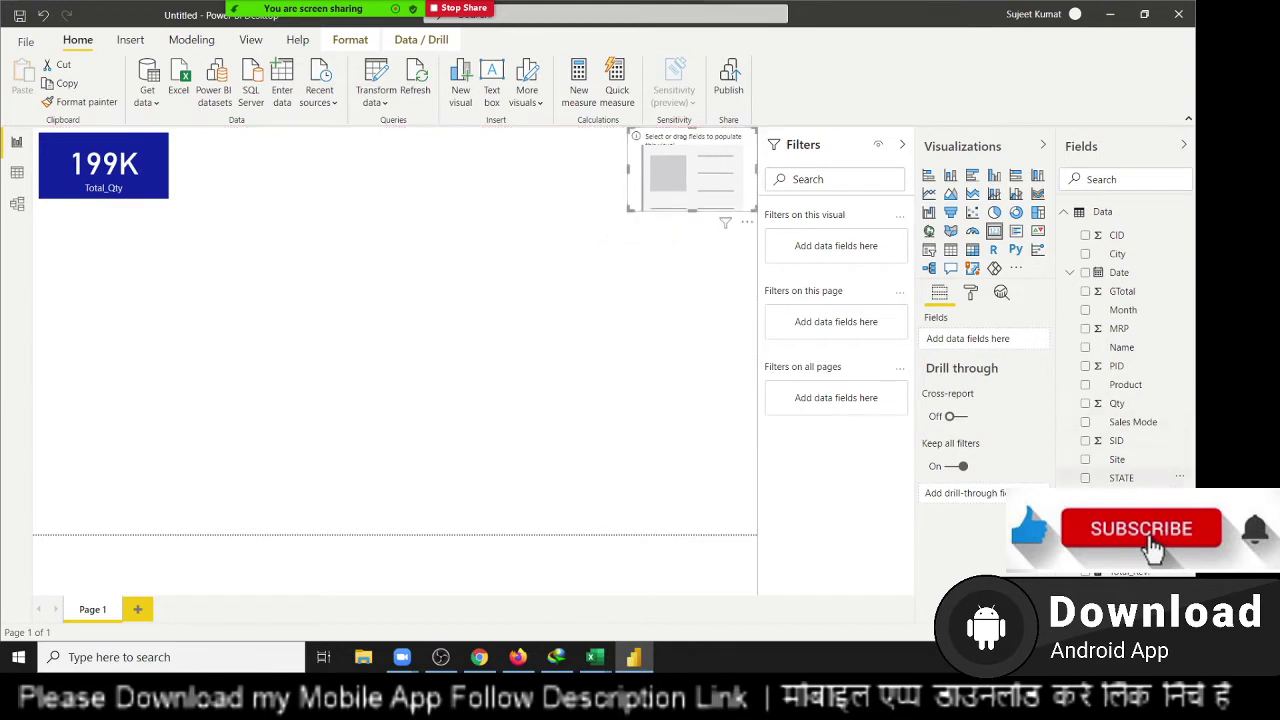
- Show Total_Rev. as 335.14M in the card, sized to match the 199K card
{"action": "left_click_drag", "start_coordinate": [741, 287], "coordinate": [660, 172]}
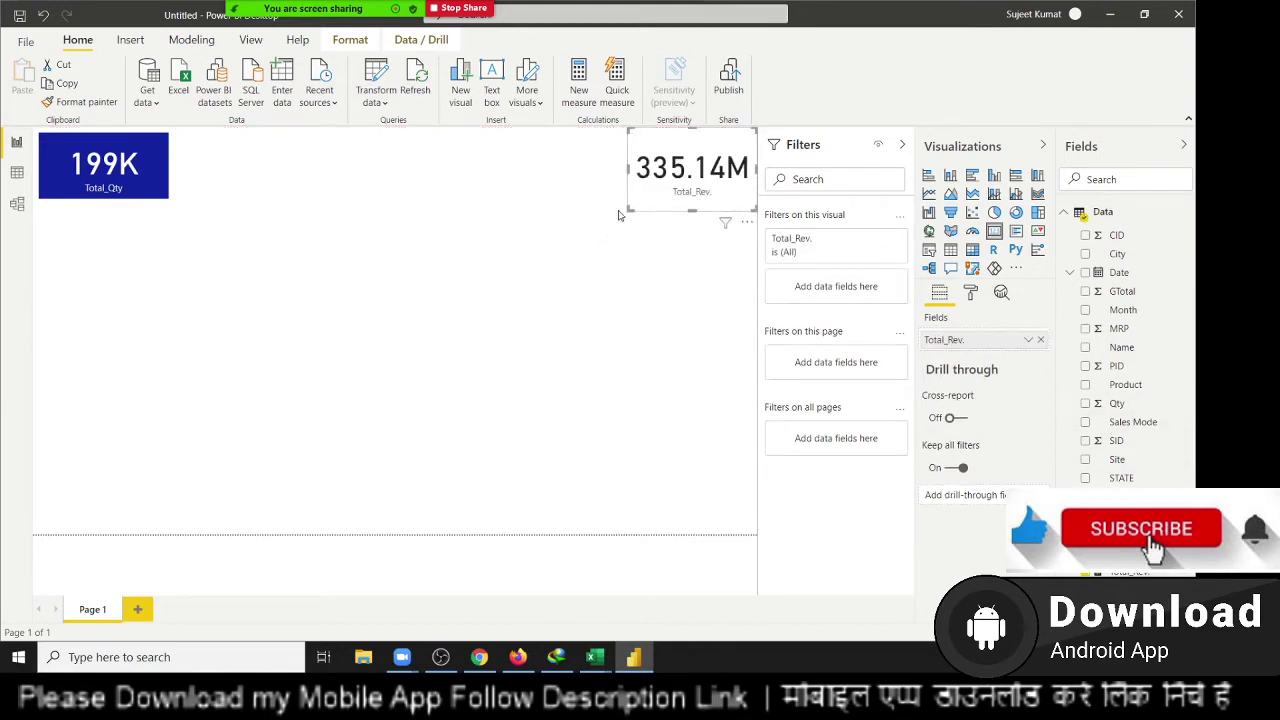
{"action": "left_click_drag", "start_coordinate": [618, 215], "coordinate": [591, 218]}
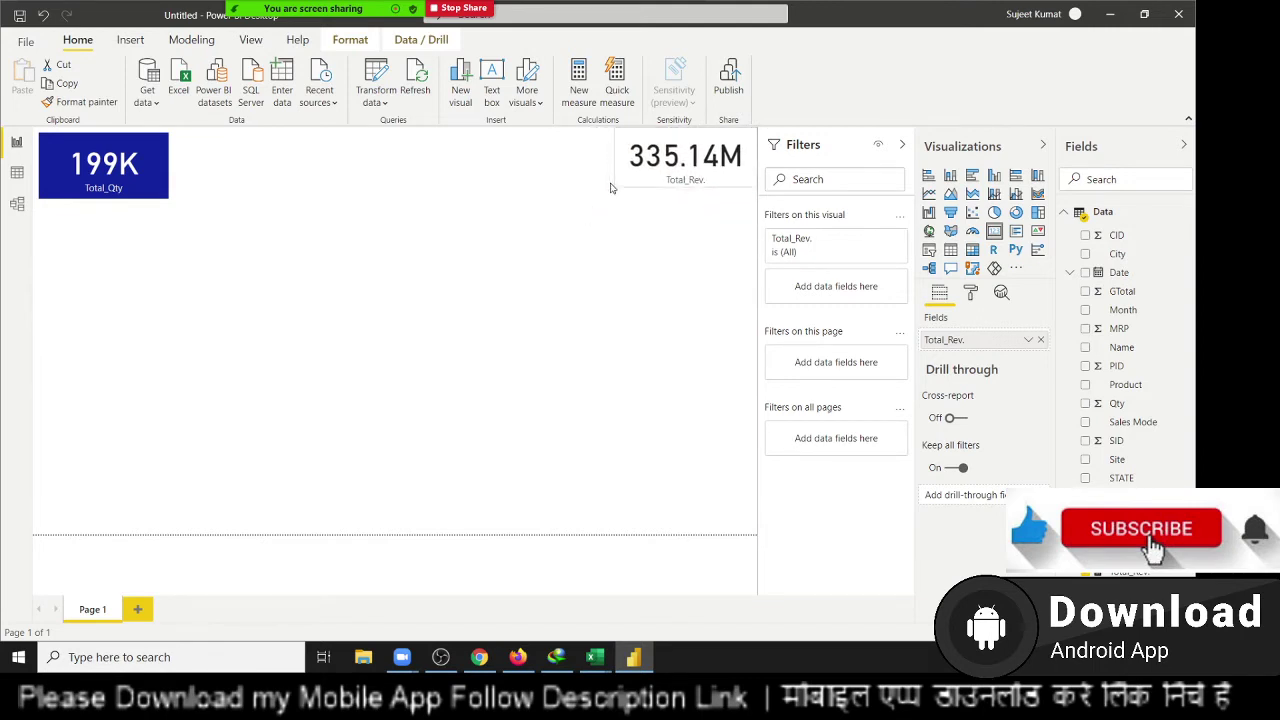
{"action": "left_click_drag", "start_coordinate": [591, 217], "coordinate": [598, 204]}
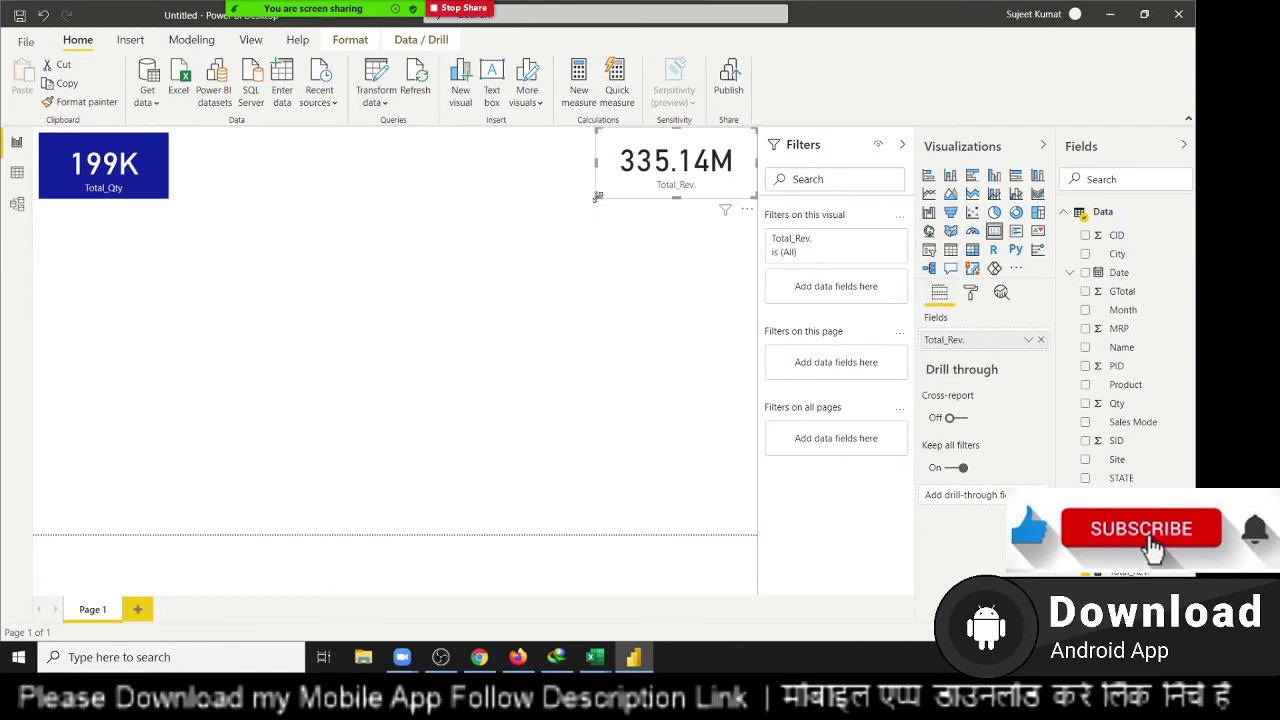
{"action": "left_click_drag", "start_coordinate": [597, 196], "coordinate": [598, 199]}
{"action": "left_click", "coordinate": [690, 230]}
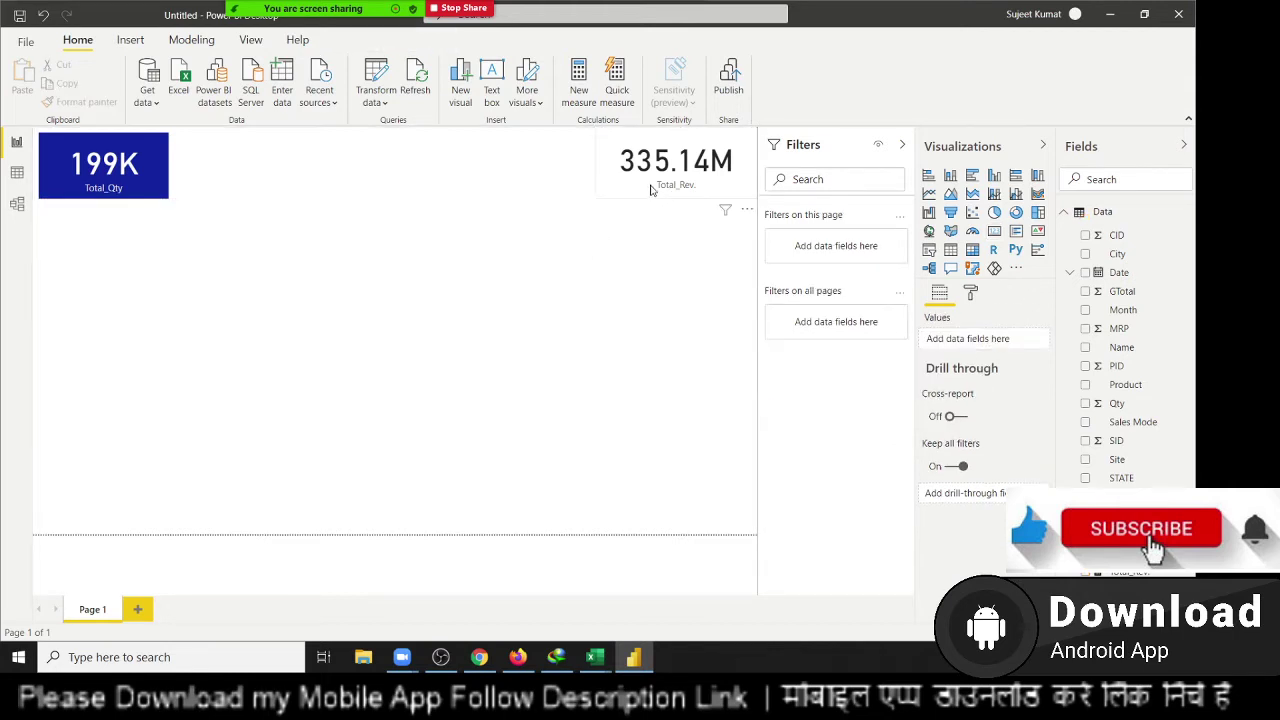
{"action": "left_click", "coordinate": [640, 207]}
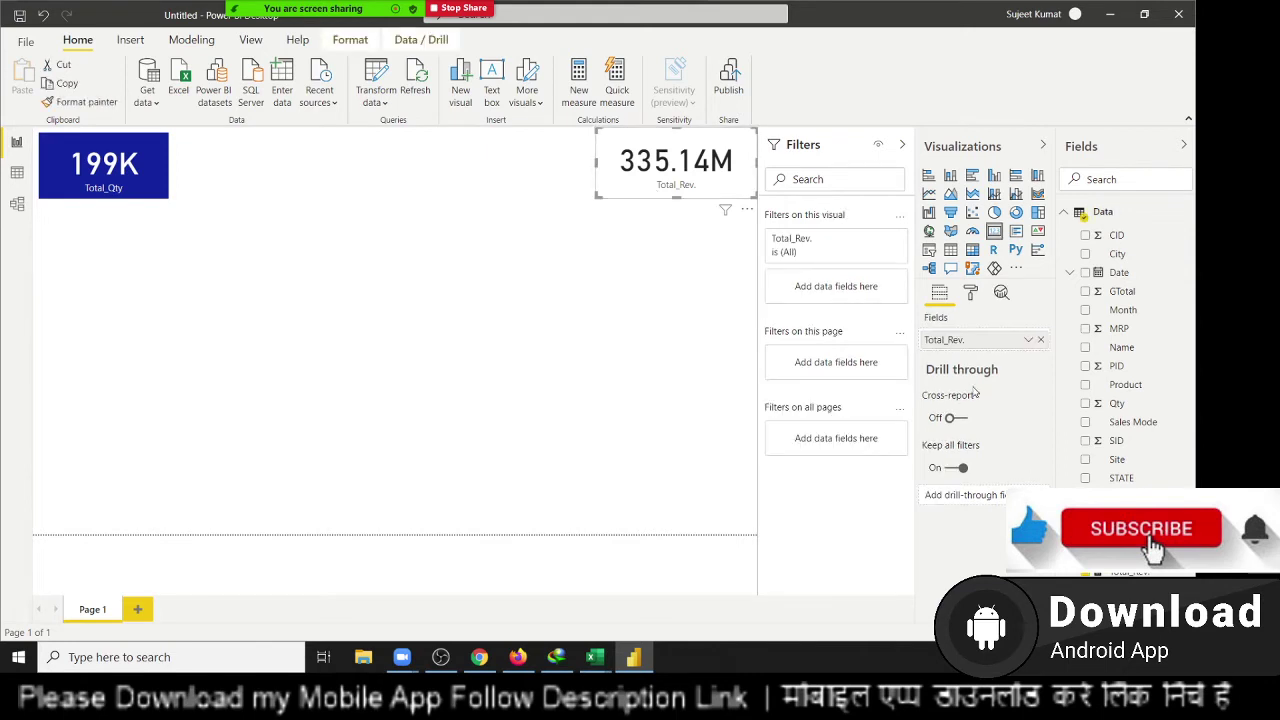
{"action": "left_click", "coordinate": [970, 293]}
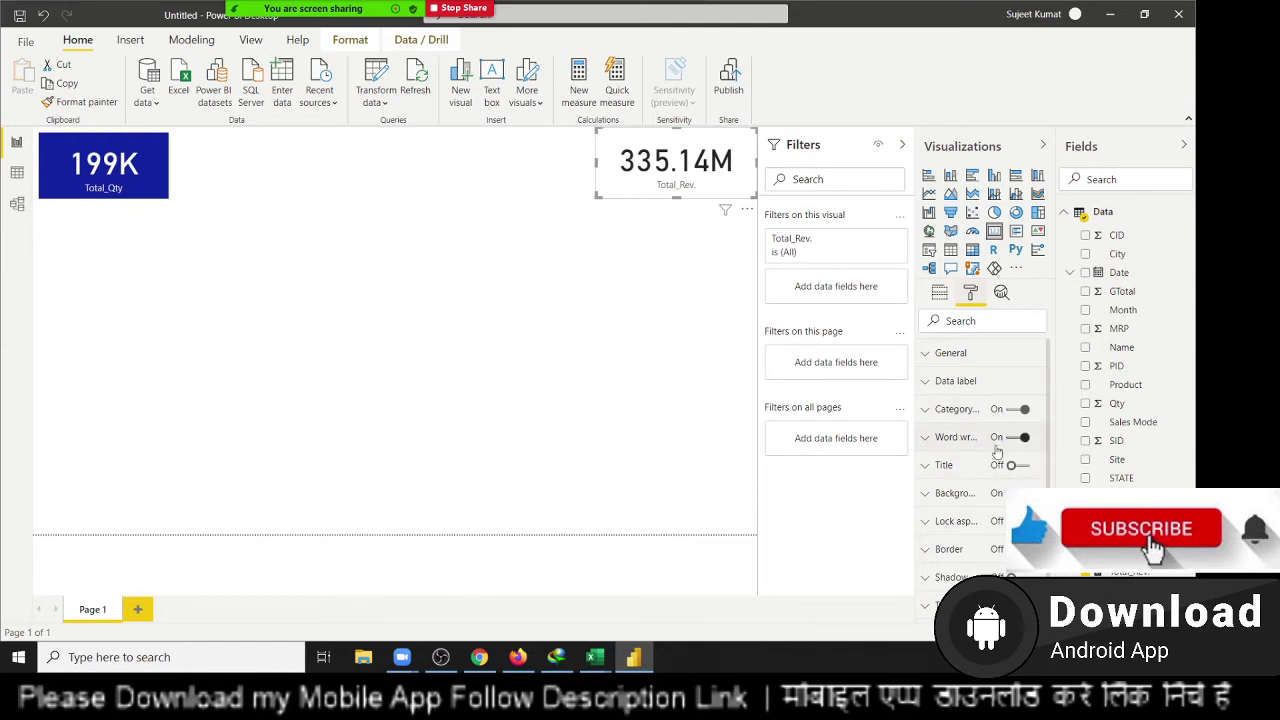
- Give the revenue card a bright green #13F20B background
{"action": "left_click", "coordinate": [958, 495]}
{"action": "left_click", "coordinate": [946, 541]}
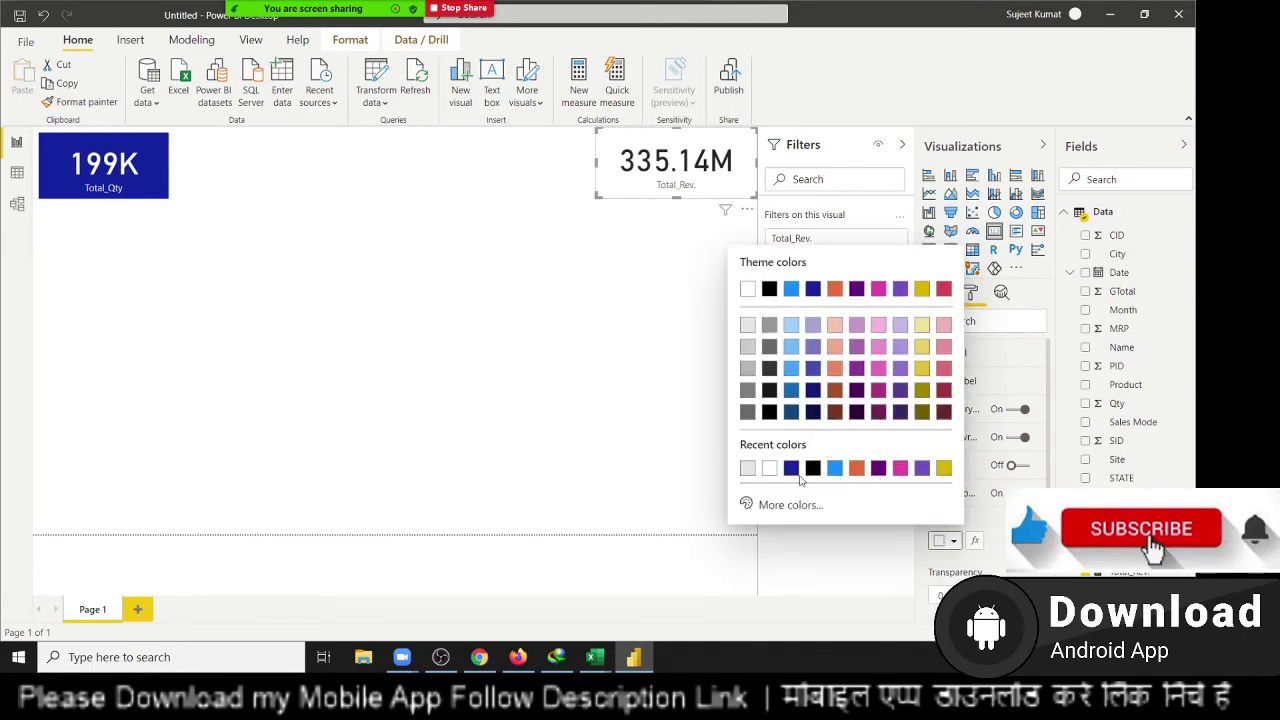
{"action": "left_click", "coordinate": [783, 509]}
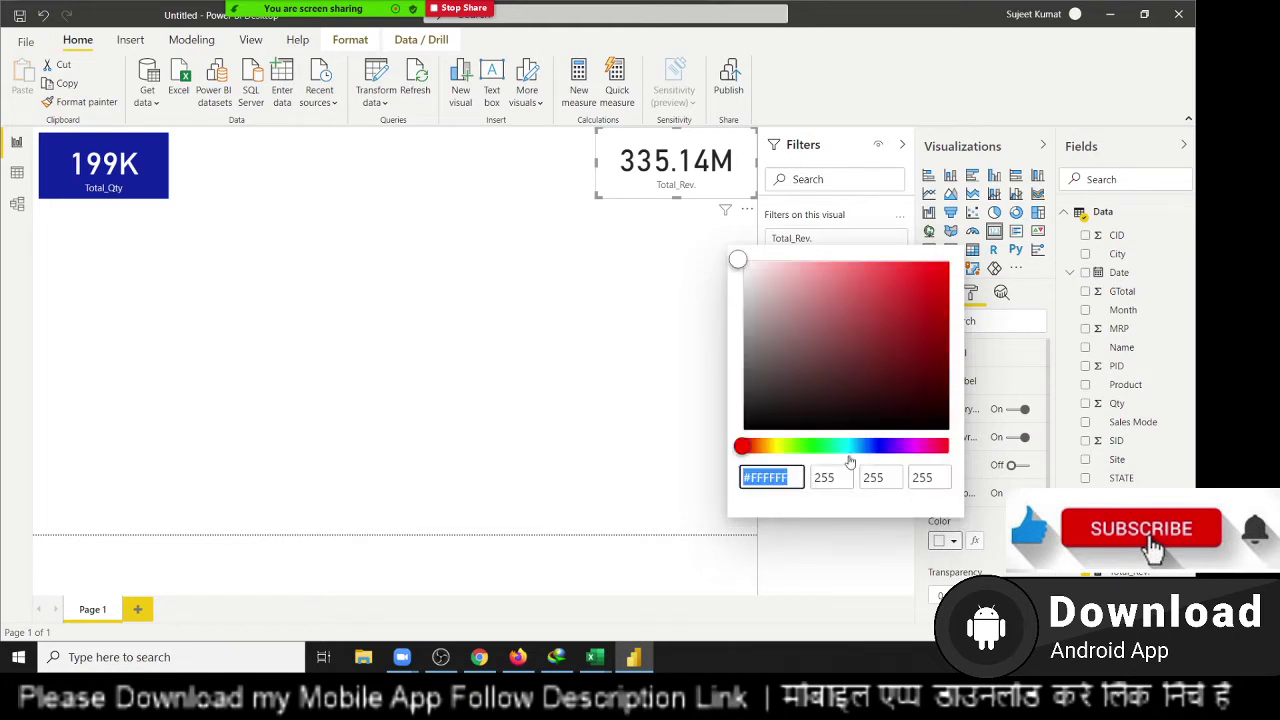
{"action": "left_click_drag", "start_coordinate": [748, 447], "coordinate": [809, 447]}
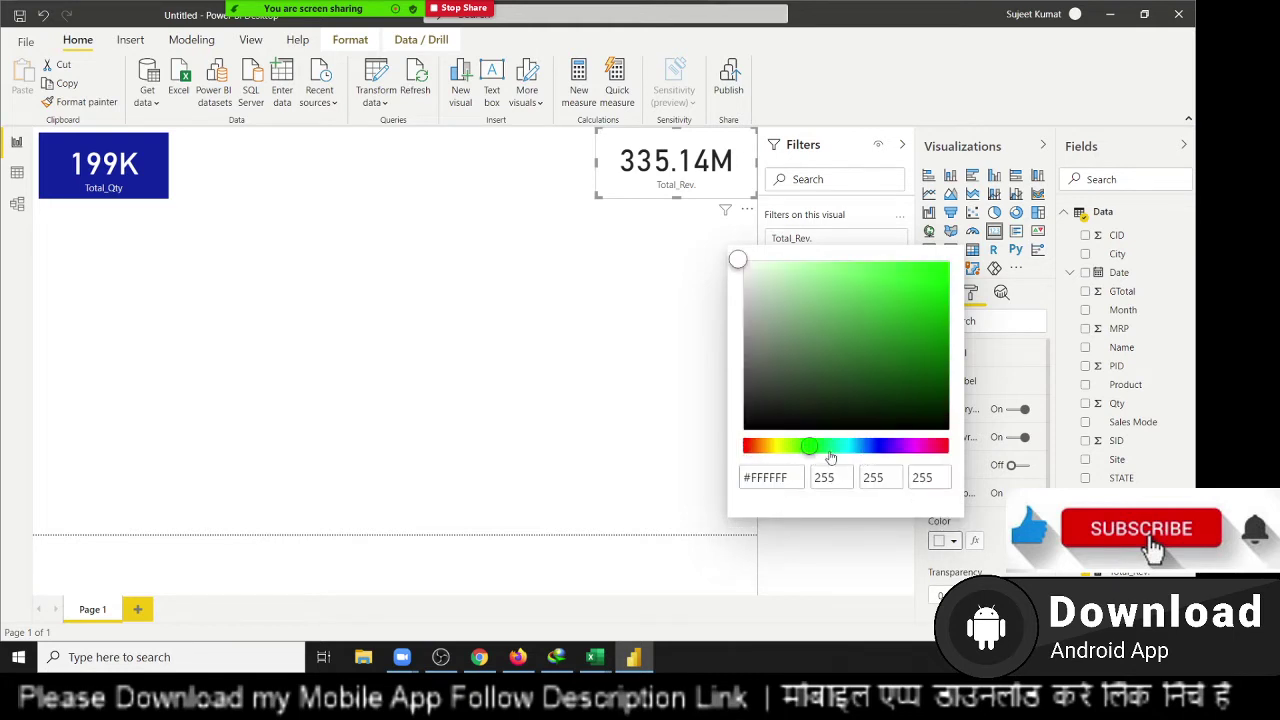
{"action": "left_click_drag", "start_coordinate": [943, 304], "coordinate": [937, 274]}
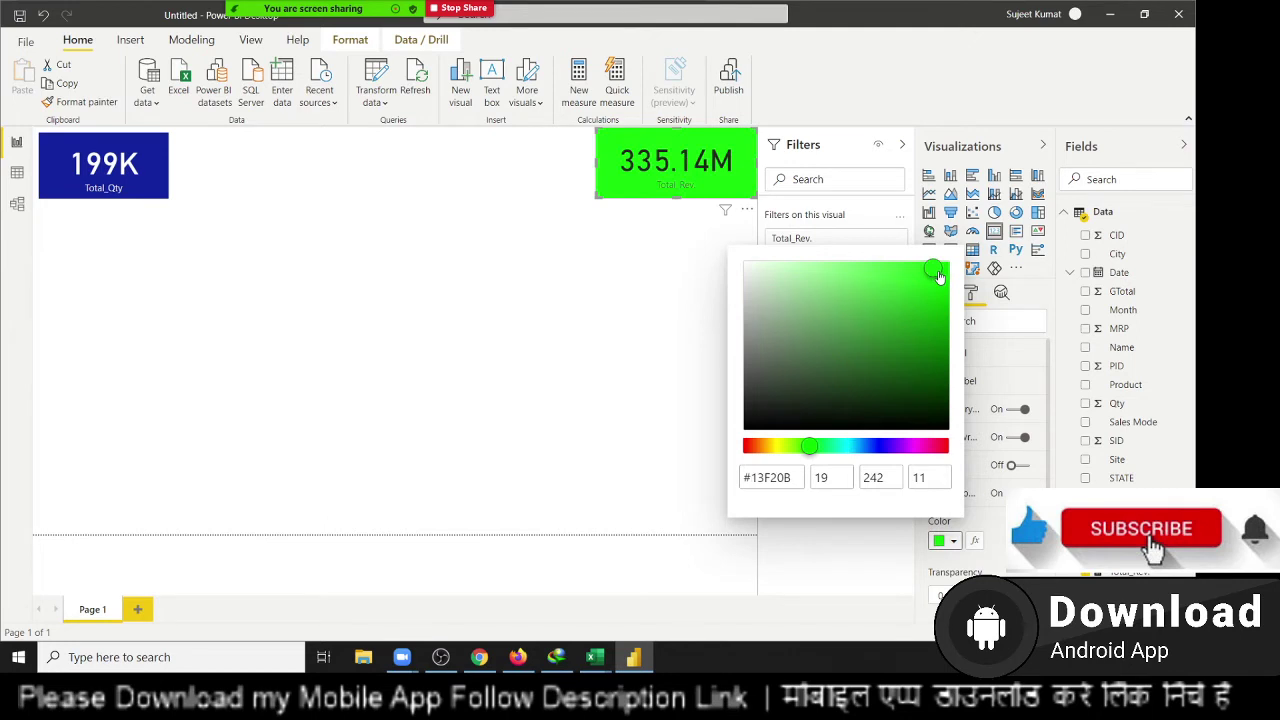
{"action": "left_click", "coordinate": [686, 294]}
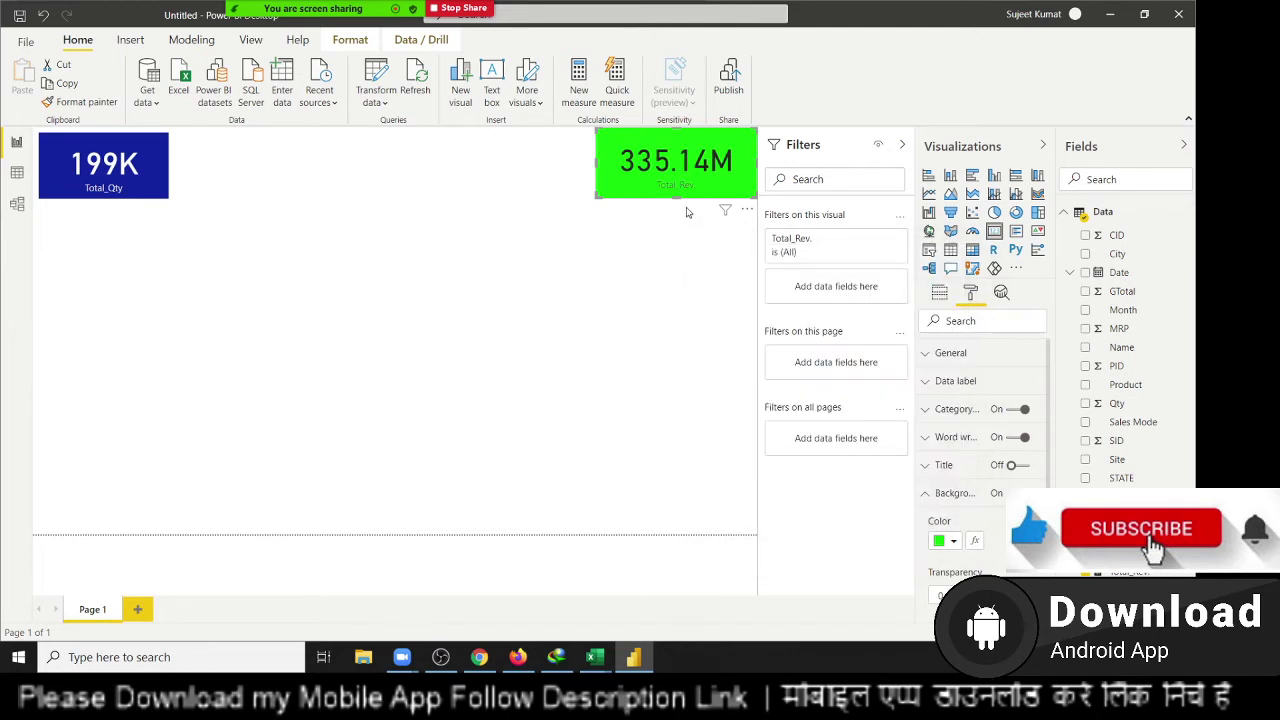
- Make the 335.14M value text white, review the data label fonts, then deselect the card
{"action": "left_click", "coordinate": [945, 383]}
{"action": "left_click", "coordinate": [950, 428]}
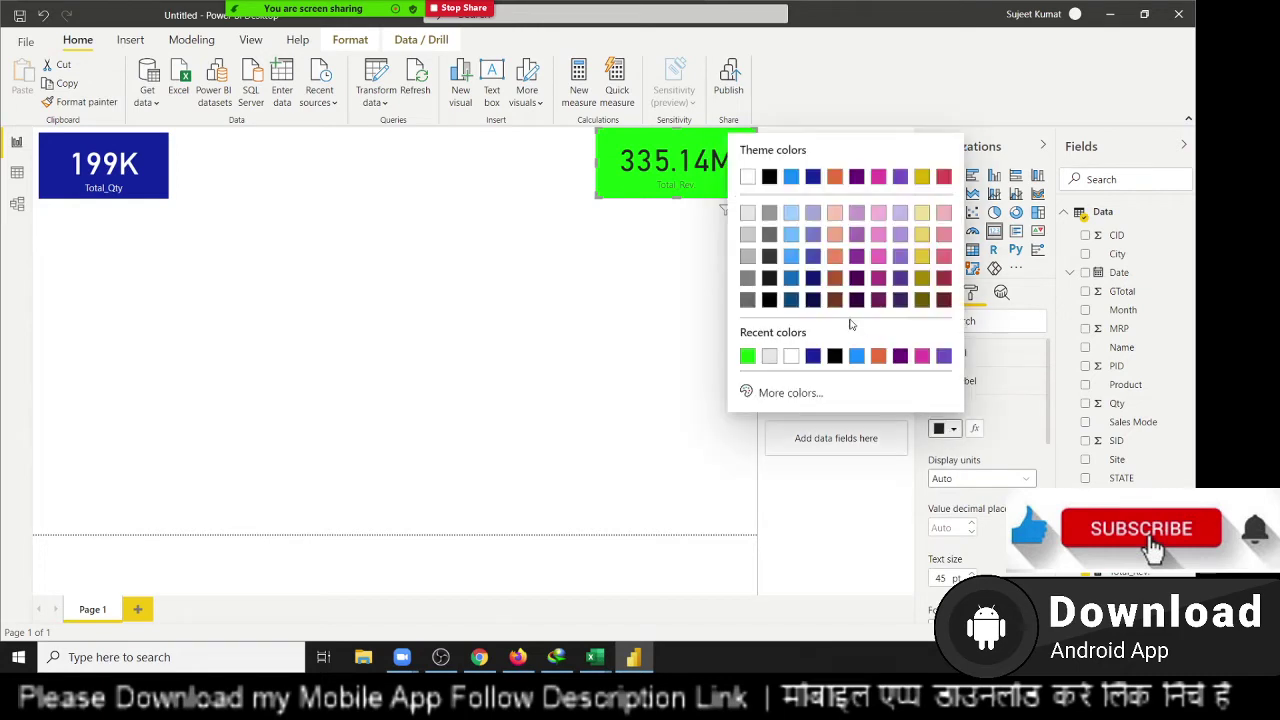
{"action": "left_click", "coordinate": [747, 178]}
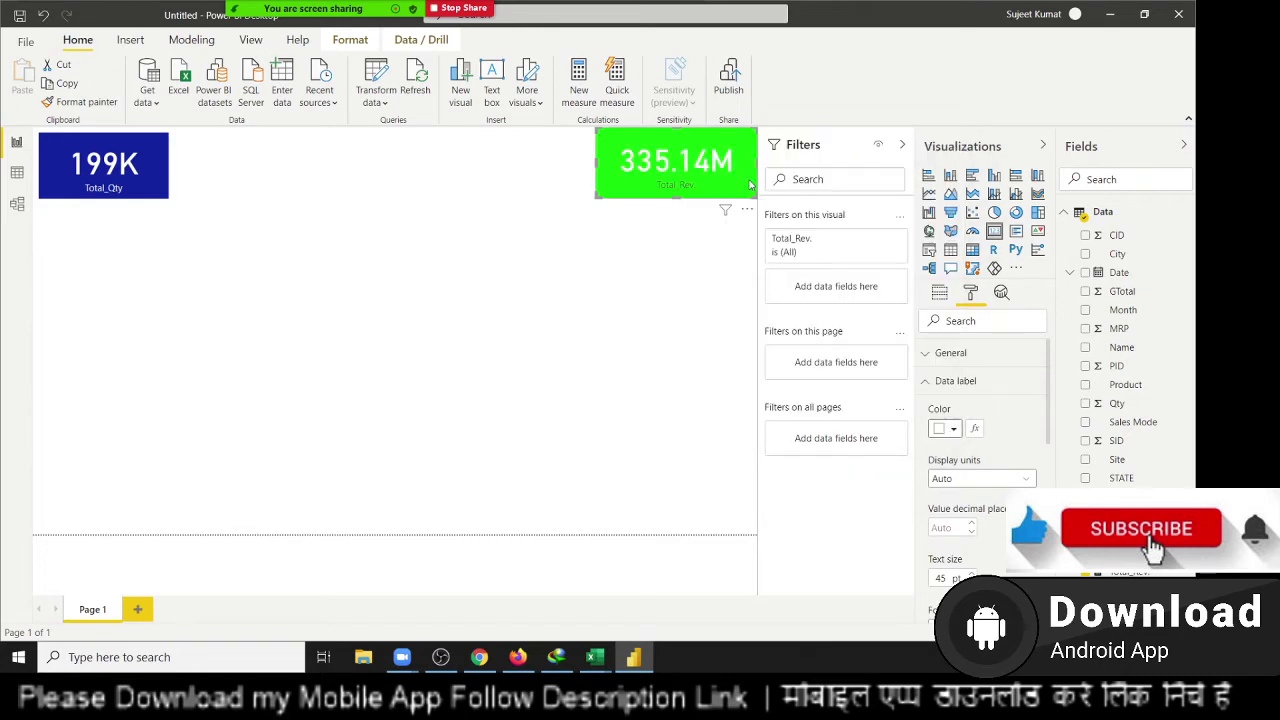
{"action": "left_click", "coordinate": [963, 383]}
{"action": "left_click", "coordinate": [963, 384]}
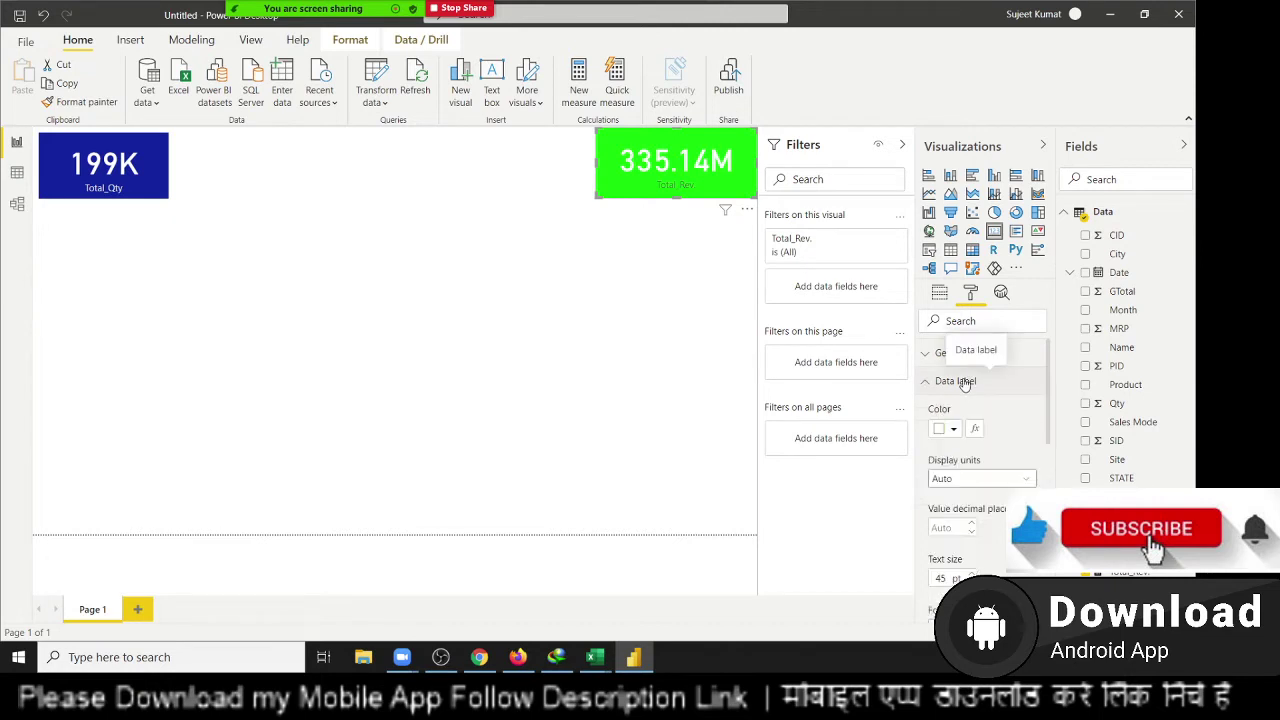
{"action": "scroll", "coordinate": [975, 403], "scroll_direction": "down", "scroll_amount": 3}
{"action": "scroll", "coordinate": [966, 441], "scroll_direction": "up", "scroll_amount": 2}
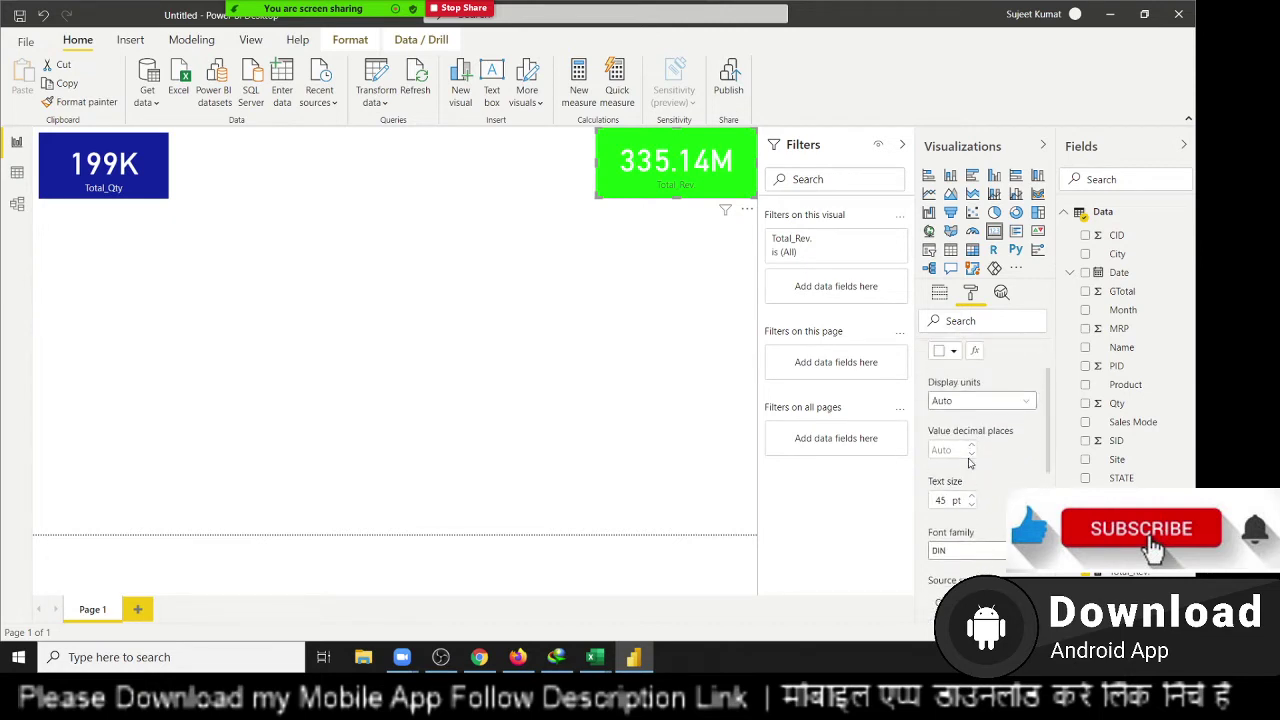
{"action": "scroll", "coordinate": [968, 468], "scroll_direction": "down", "scroll_amount": 2}
{"action": "scroll", "coordinate": [968, 460], "scroll_direction": "down", "scroll_amount": 2}
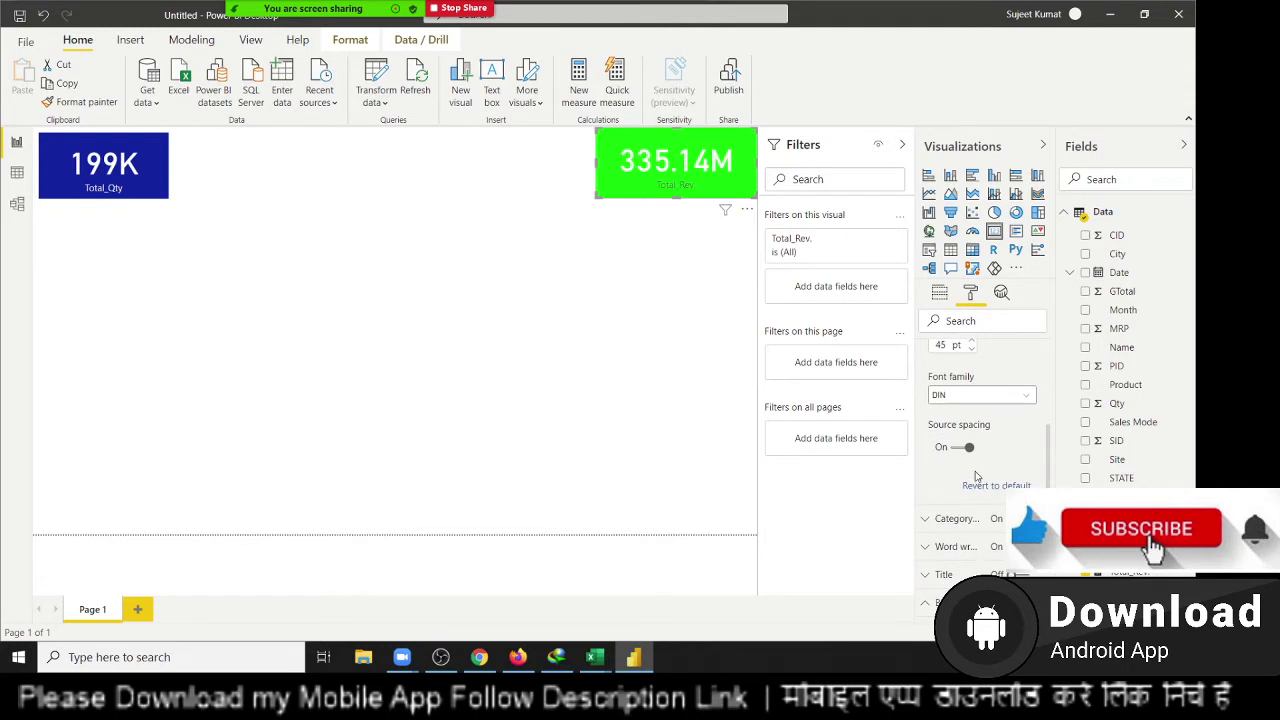
{"action": "left_click", "coordinate": [963, 400]}
{"action": "left_click", "coordinate": [688, 322]}
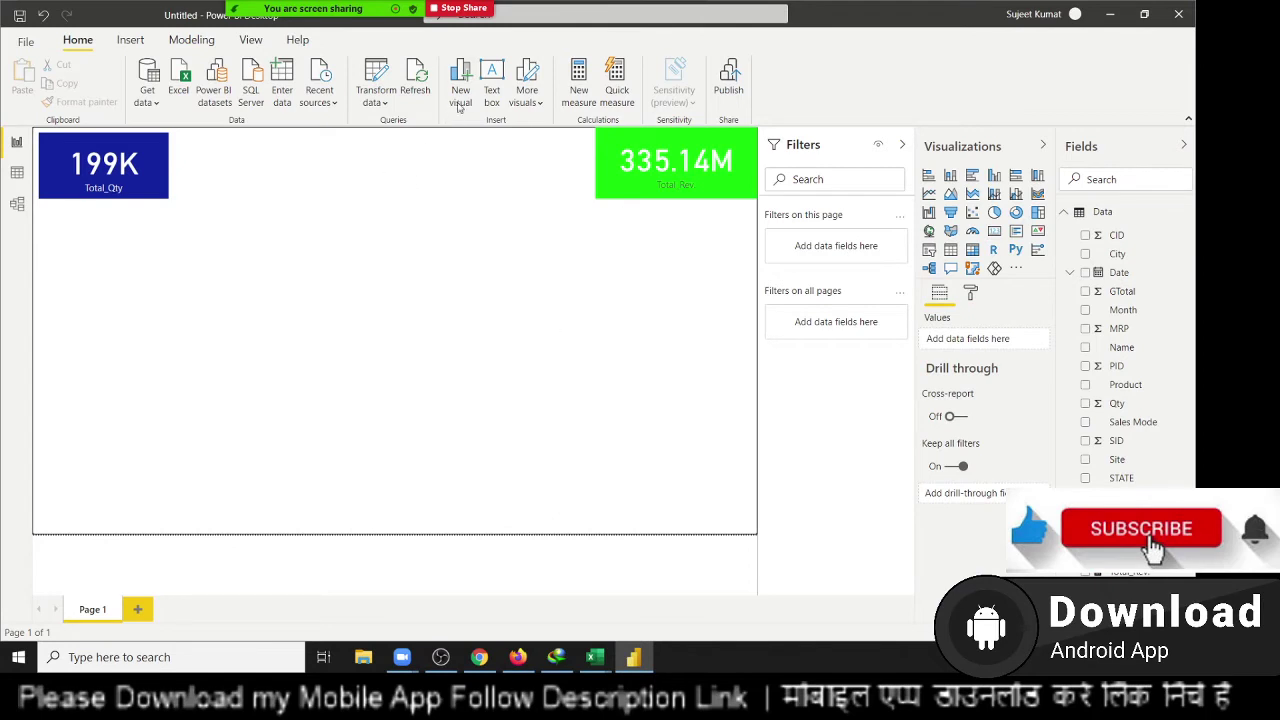
- Insert a text box between the 199K and 335.14M cards and widen it to the revenue card
{"action": "left_click", "coordinate": [493, 74]}
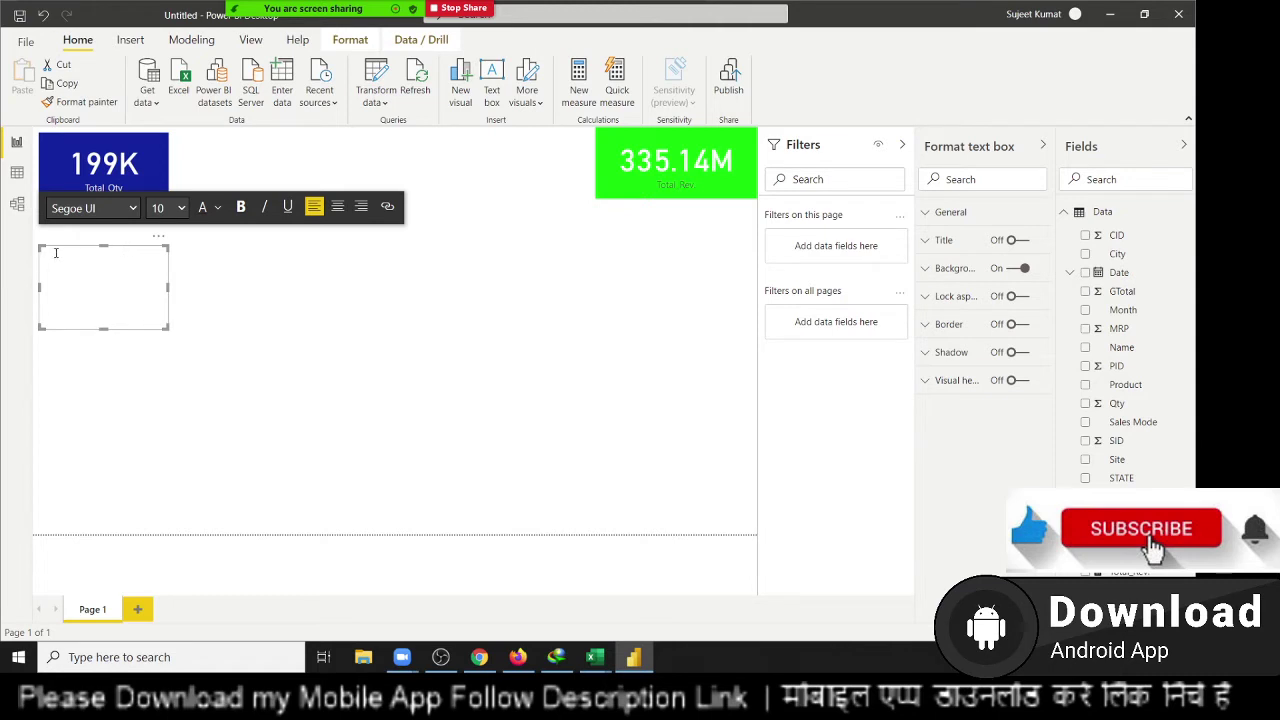
{"action": "left_click_drag", "start_coordinate": [57, 251], "coordinate": [223, 141]}
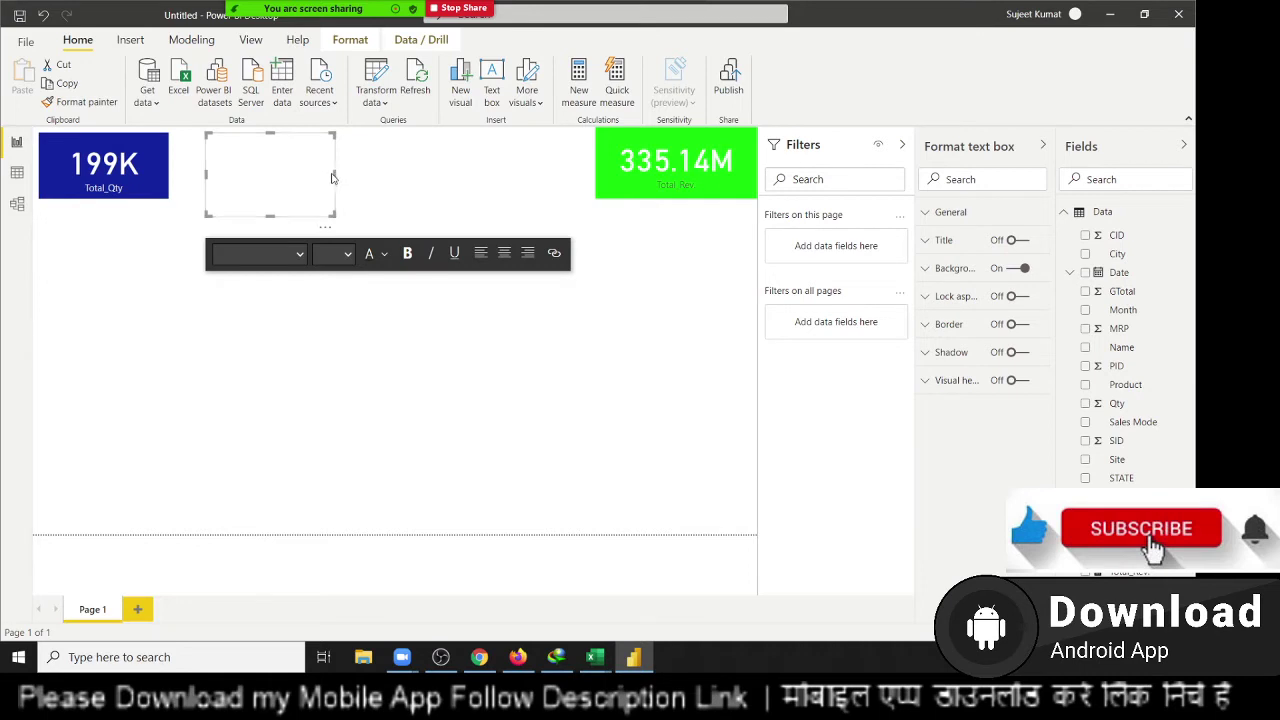
{"action": "left_click_drag", "start_coordinate": [336, 175], "coordinate": [587, 175]}
{"action": "type", "text": "Sales Report 2020"}
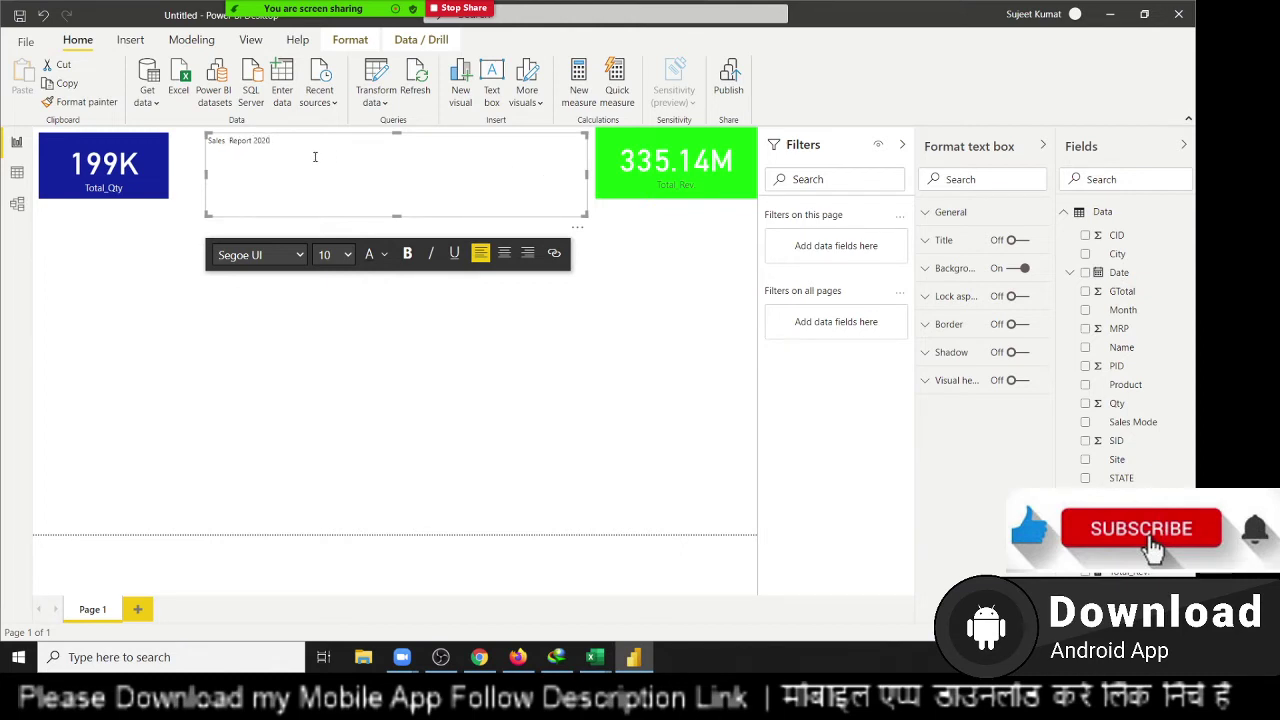
- Format the 'Sales Report 2020' title text as 54 pt, underlined and bold
{"action": "left_click_drag", "start_coordinate": [275, 140], "coordinate": [206, 135]}
{"action": "left_click", "coordinate": [275, 140]}
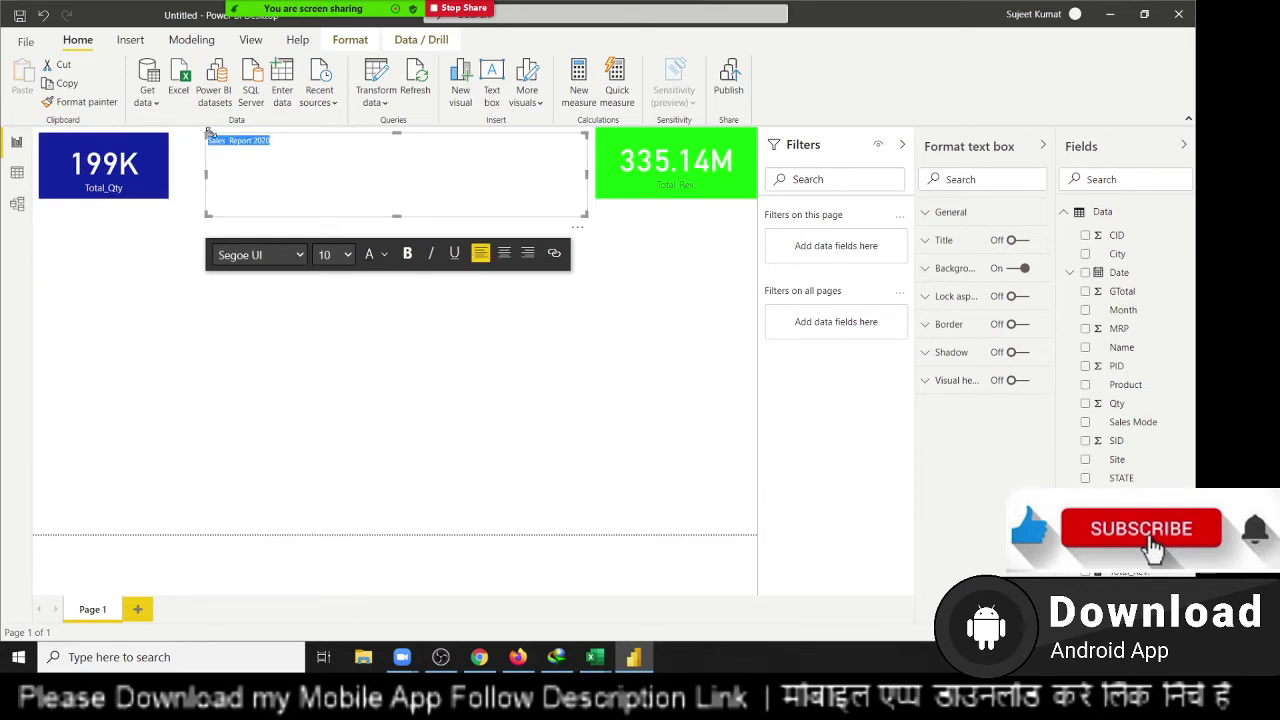
{"action": "left_click", "coordinate": [346, 255]}
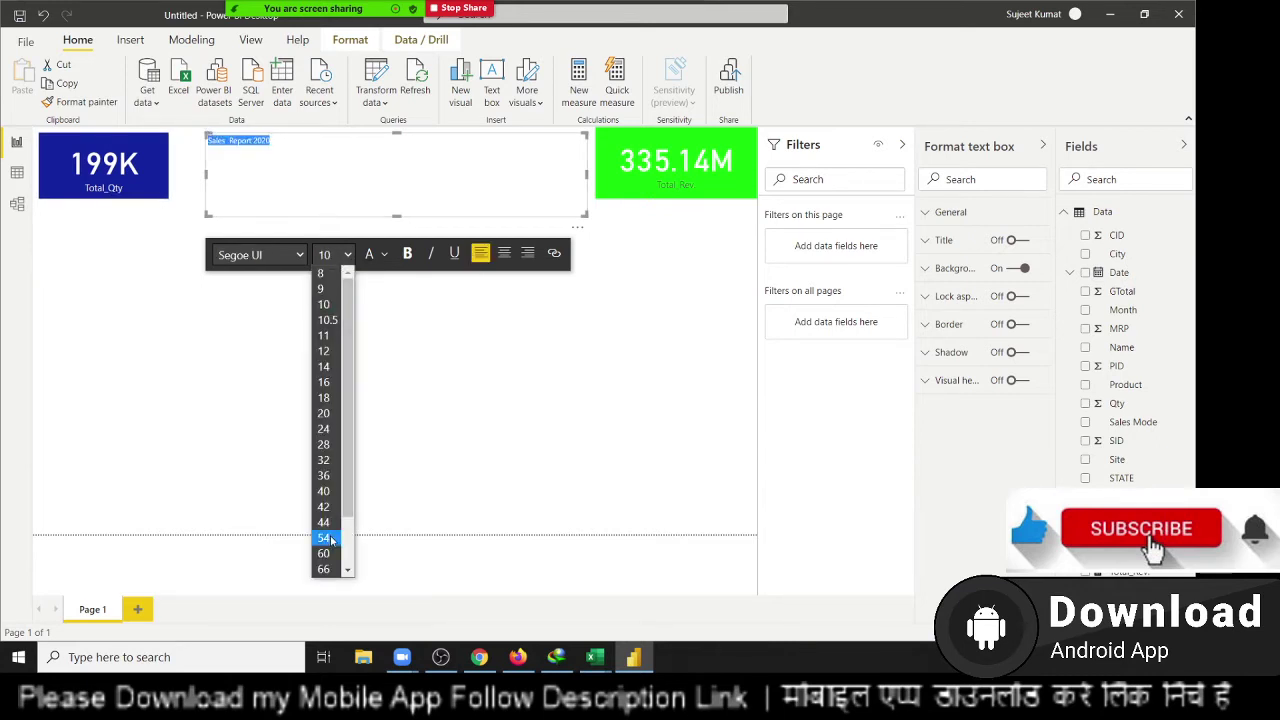
{"action": "left_click", "coordinate": [333, 541]}
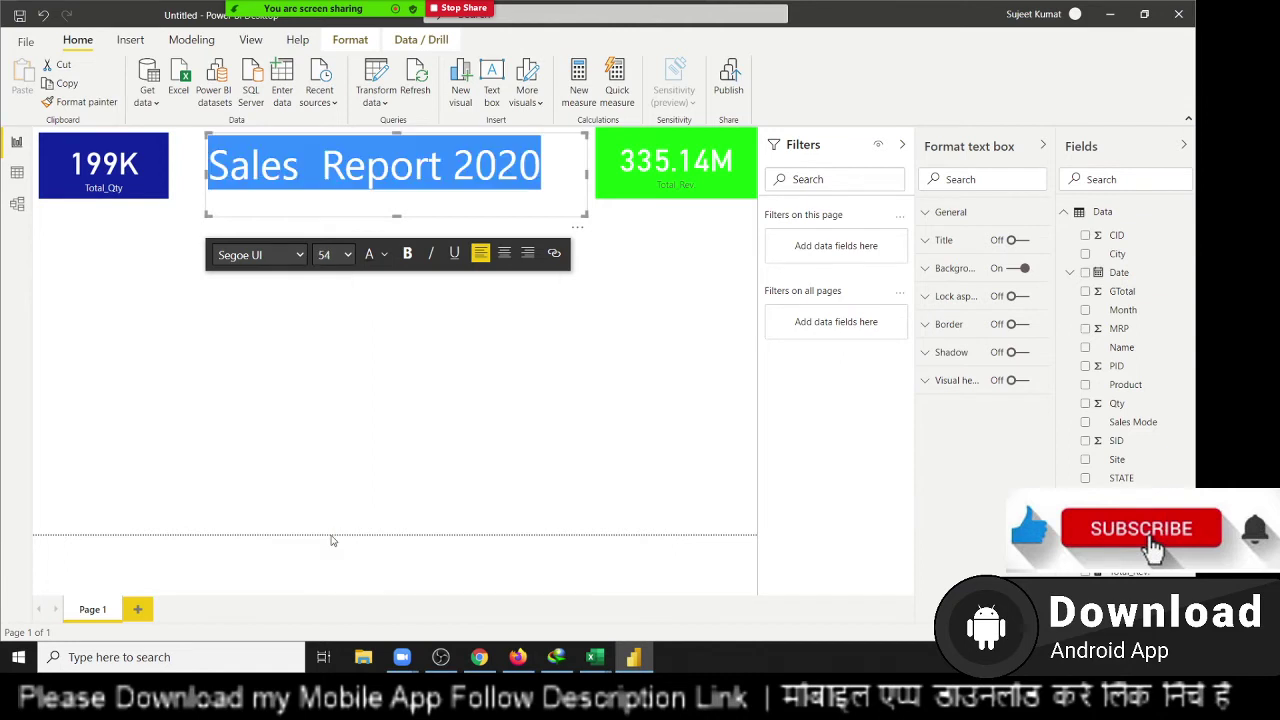
{"action": "left_click", "coordinate": [454, 253]}
{"action": "left_click", "coordinate": [407, 253]}
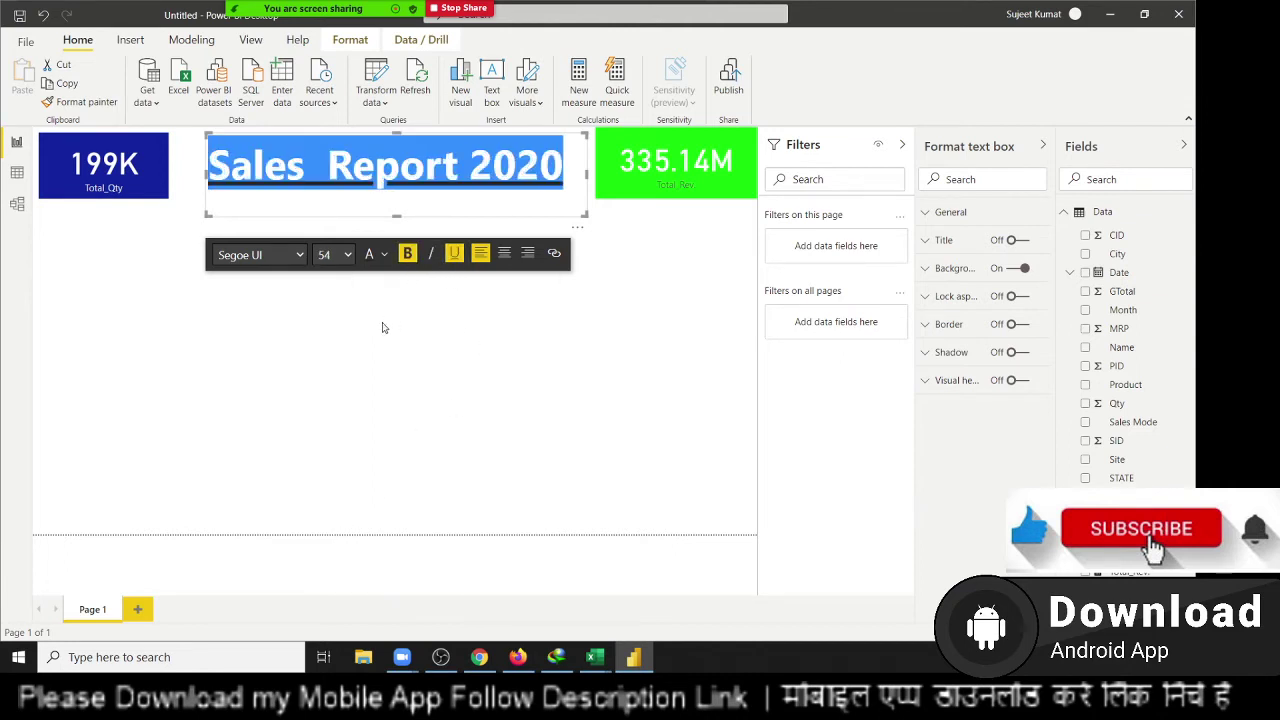
{"action": "left_click", "coordinate": [382, 333]}
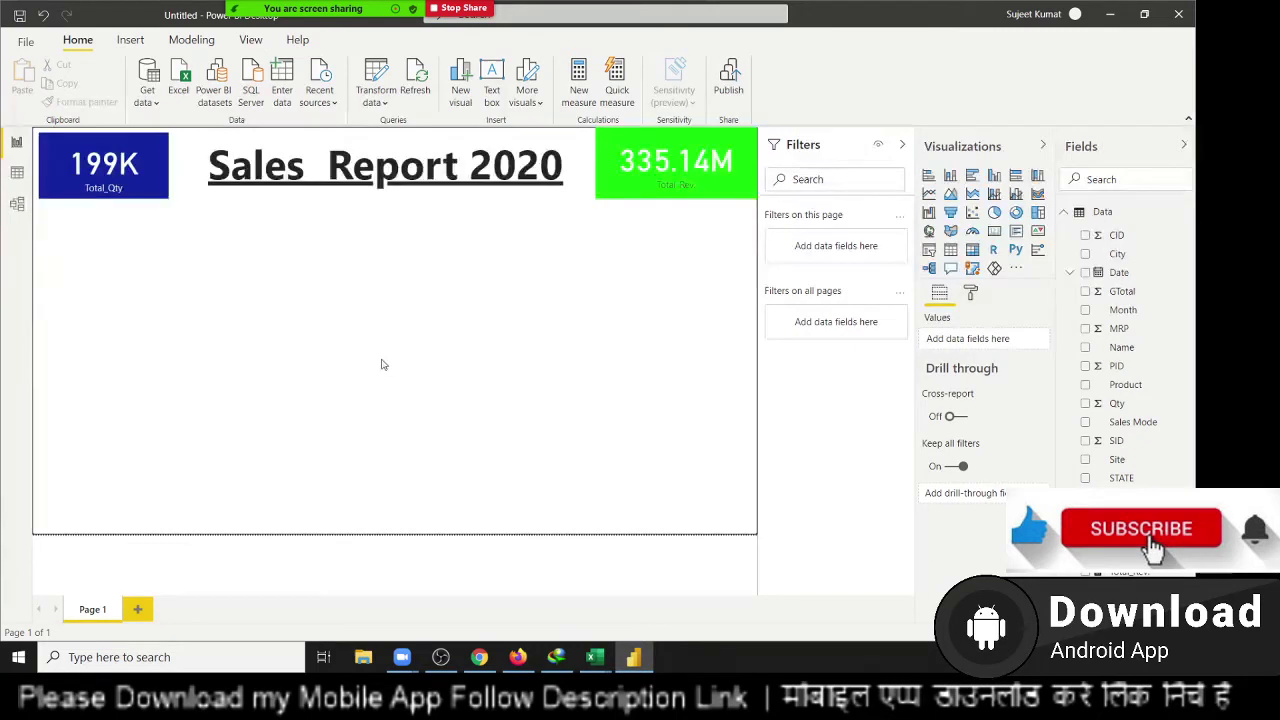
- Build a stacked bar chart with Month on the axis and Qty as values, sized under the 199K card so Dec shows
{"action": "left_click", "coordinate": [928, 176]}
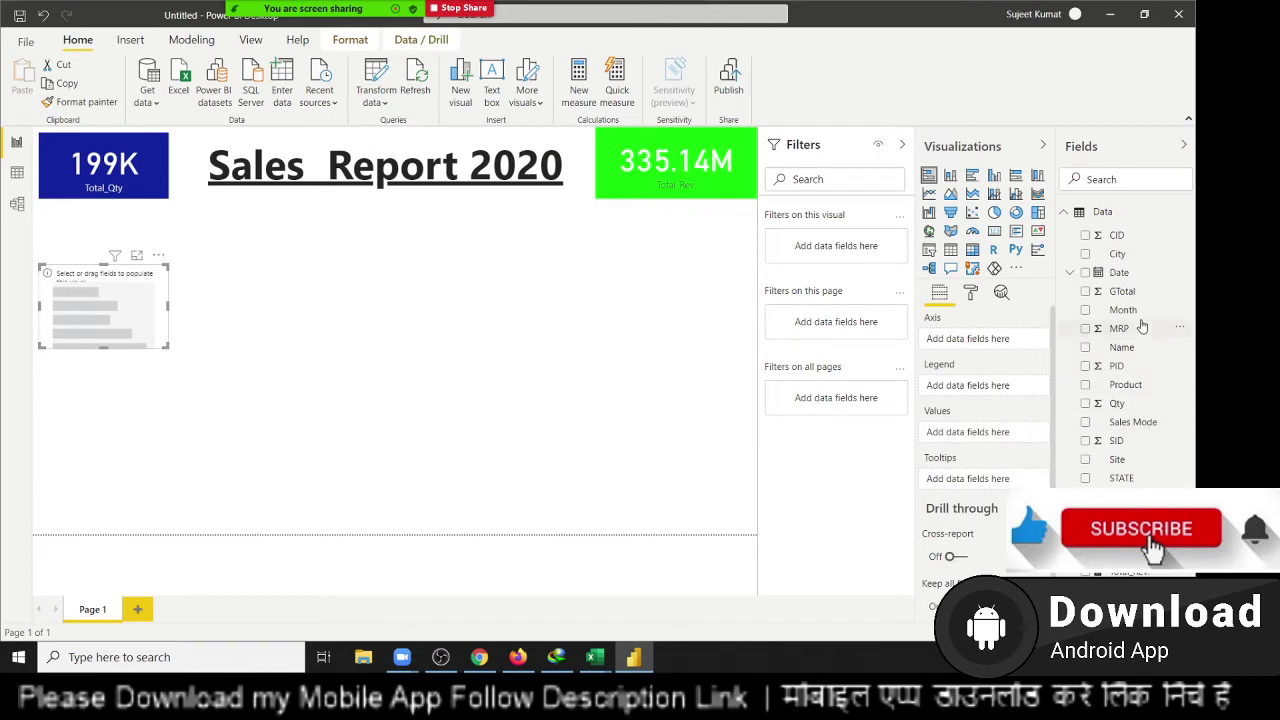
{"action": "mouse_move", "coordinate": [1148, 318]}
{"action": "left_mouse_down"}
{"action": "mouse_move", "coordinate": [323, 289]}
{"action": "mouse_move", "coordinate": [140, 315]}
{"action": "left_mouse_up"}
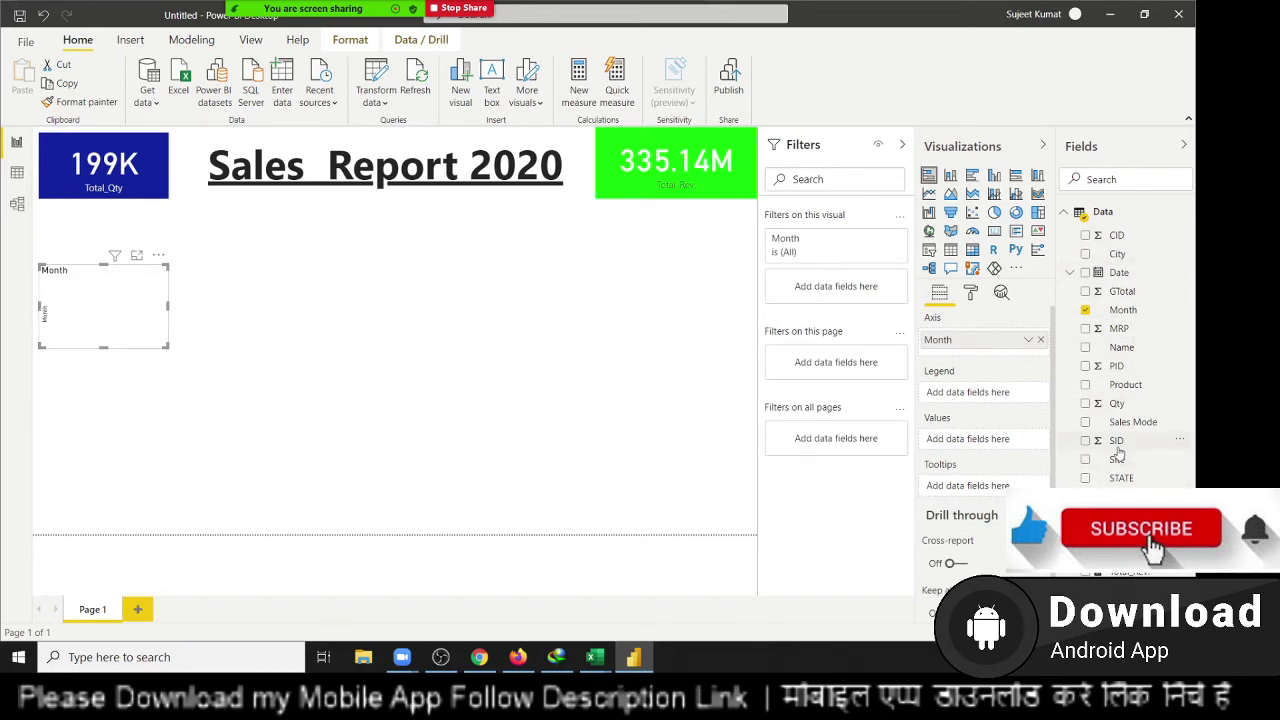
{"action": "mouse_move", "coordinate": [1115, 405]}
{"action": "left_mouse_down"}
{"action": "mouse_move", "coordinate": [148, 316]}
{"action": "mouse_move", "coordinate": [114, 348]}
{"action": "mouse_move", "coordinate": [182, 433]}
{"action": "left_mouse_up"}
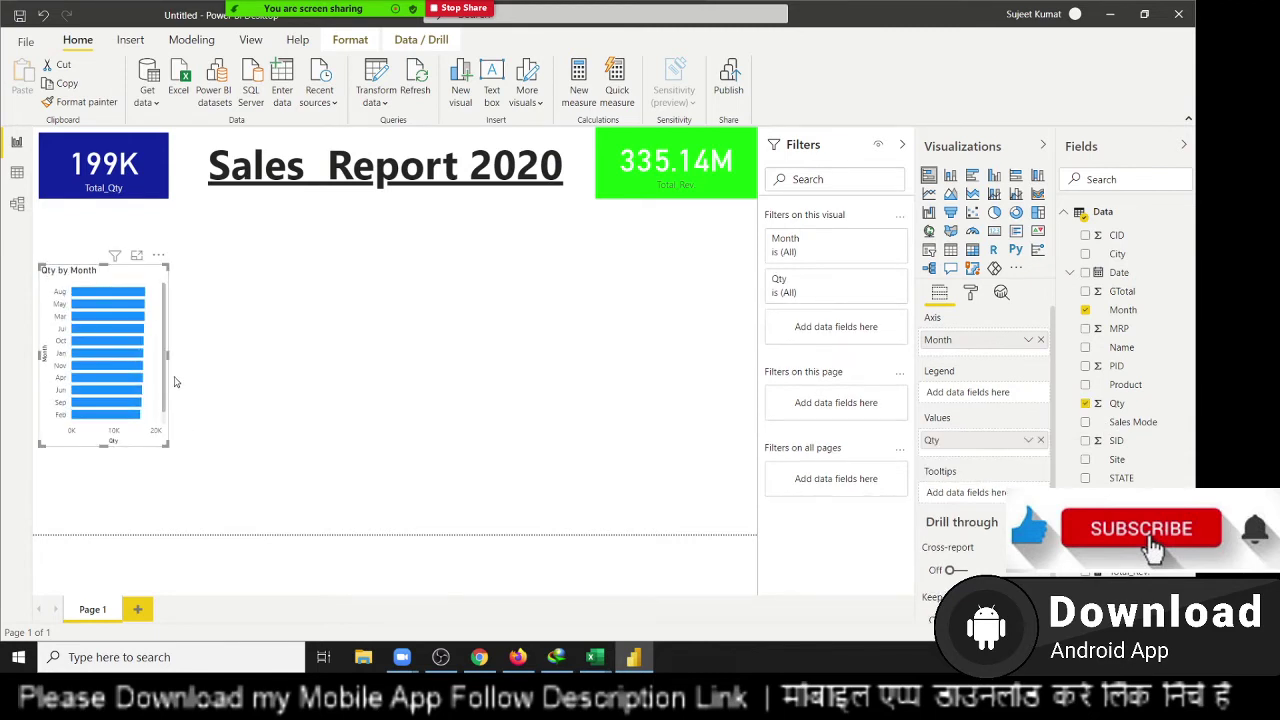
{"action": "left_click_drag", "start_coordinate": [168, 355], "coordinate": [260, 380]}
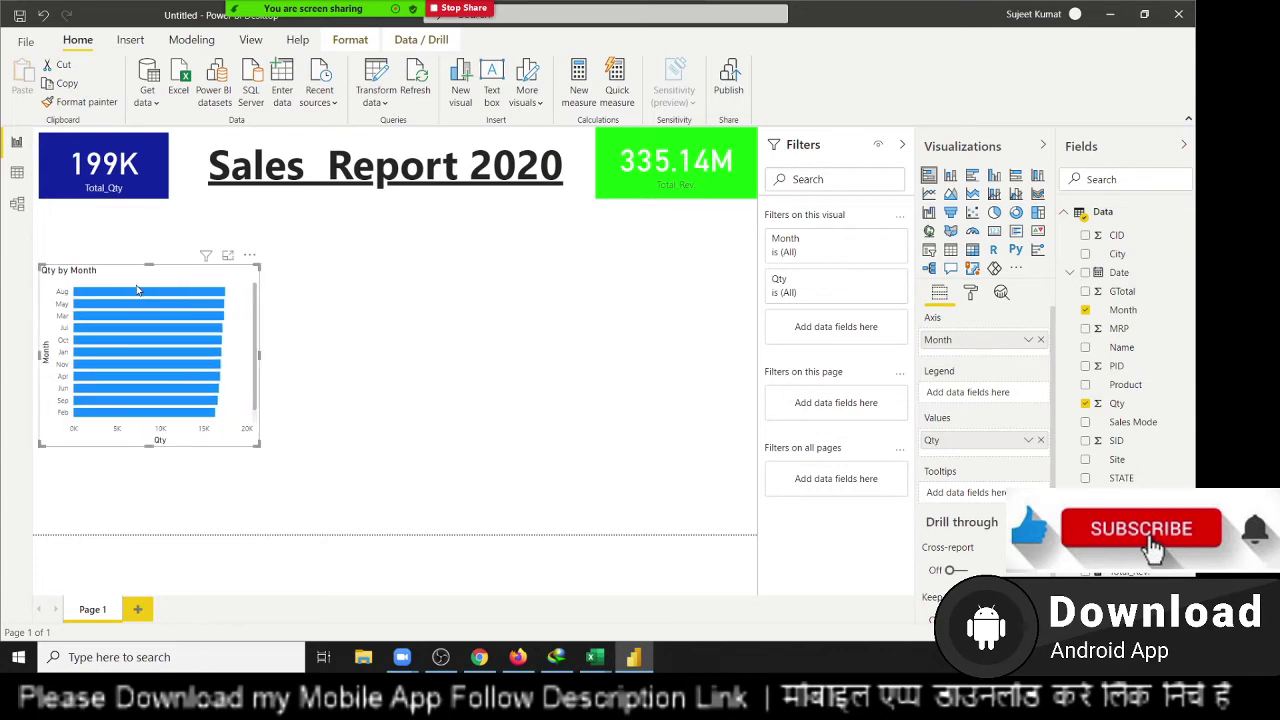
{"action": "left_click_drag", "start_coordinate": [130, 267], "coordinate": [124, 207]}
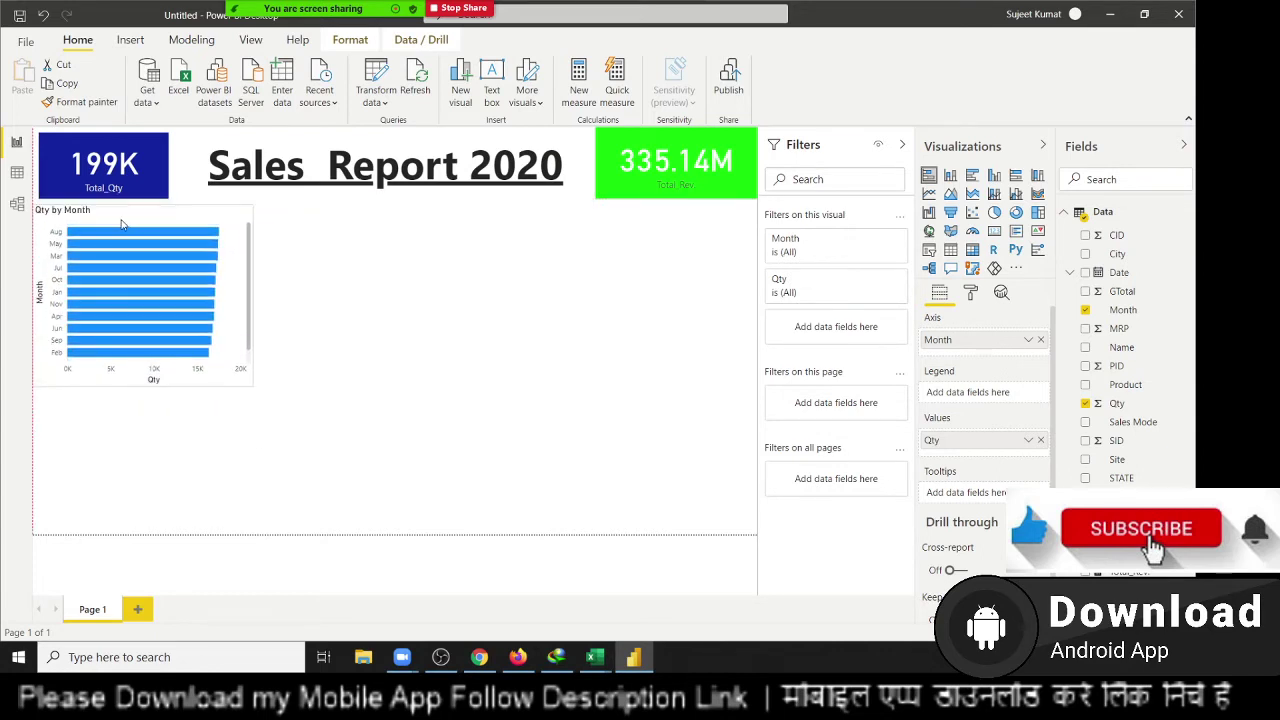
{"action": "left_click_drag", "start_coordinate": [253, 386], "coordinate": [237, 395]}
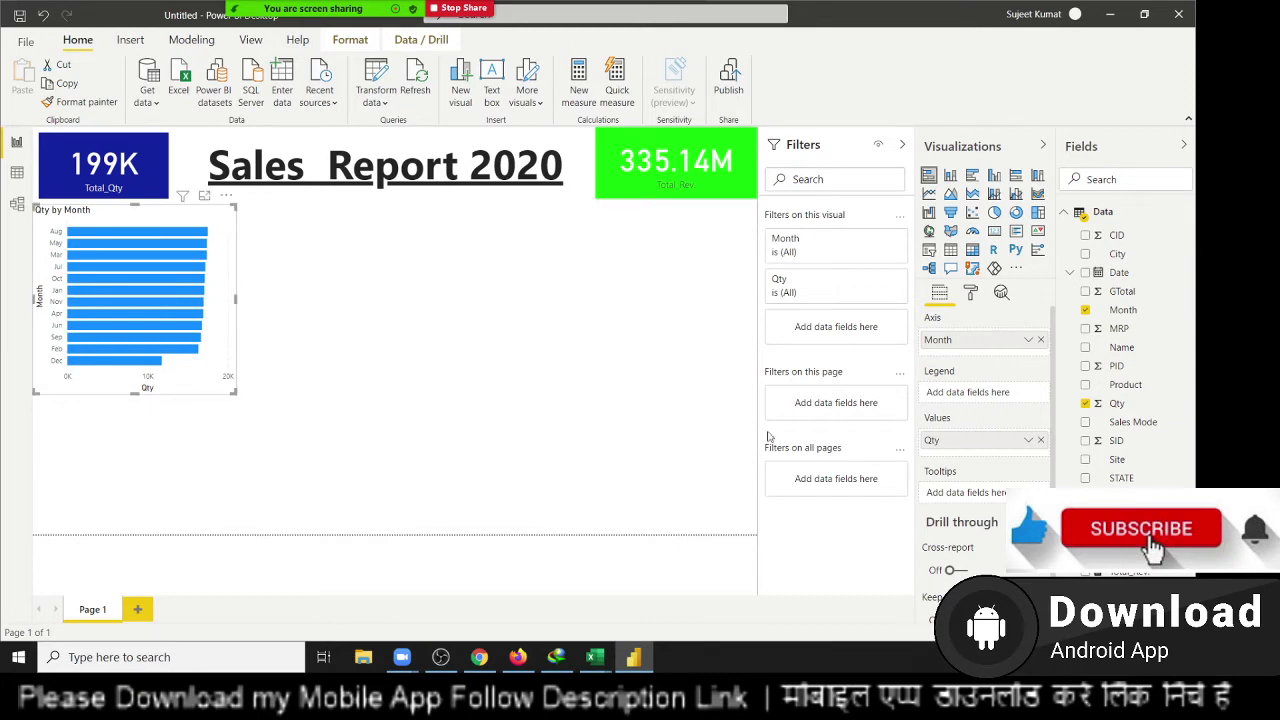
{"action": "left_click", "coordinate": [690, 437]}
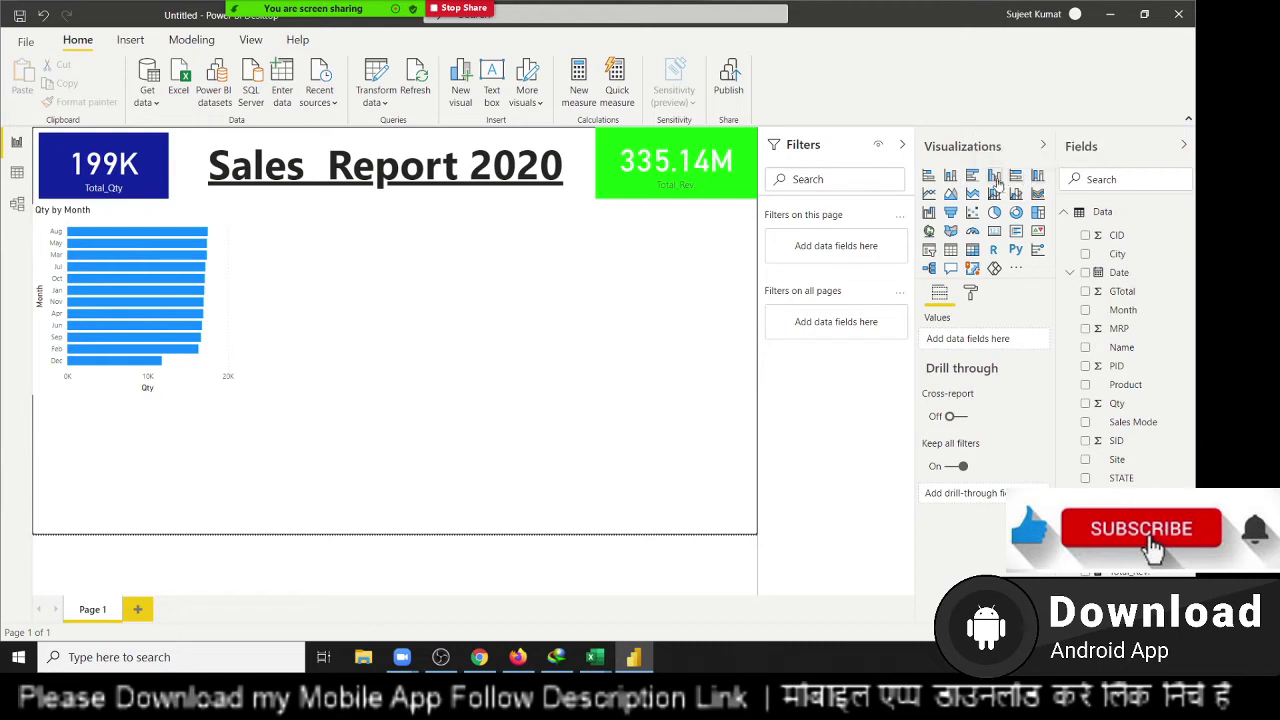
- Place a clustered column chart beside Qty by Month with Name on the axis and Total as values
{"action": "left_click", "coordinate": [994, 176]}
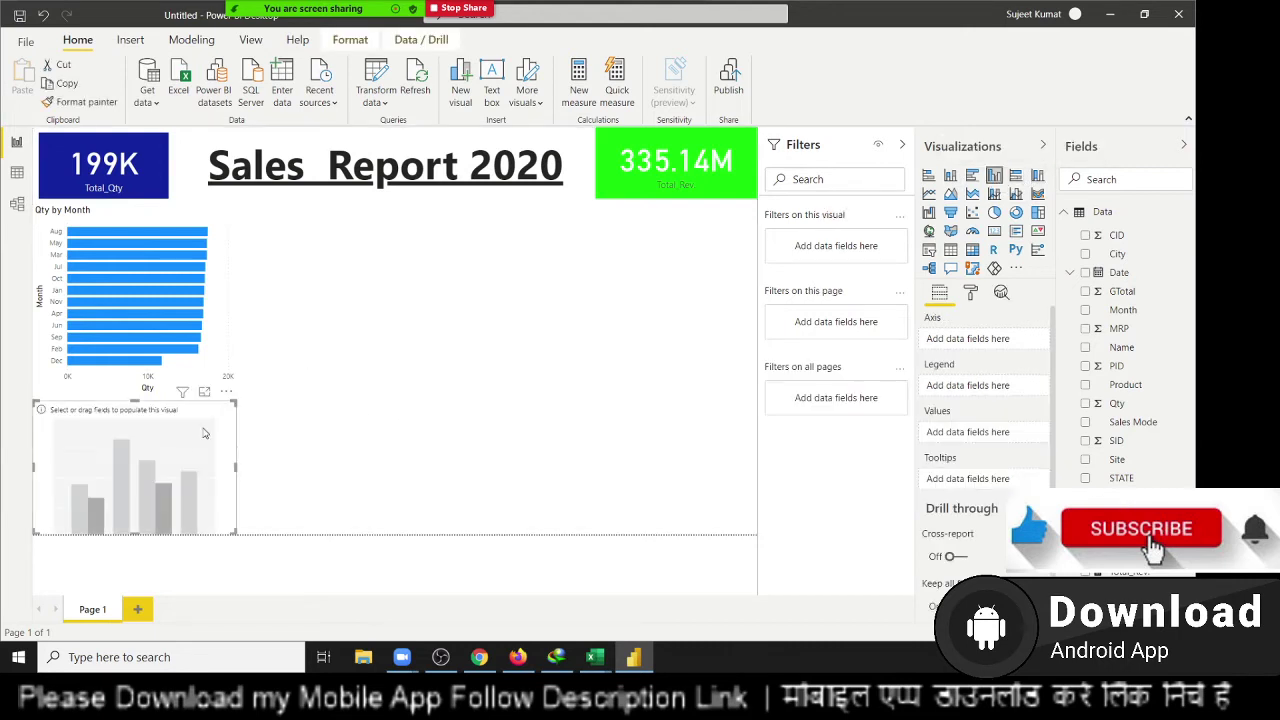
{"action": "left_click_drag", "start_coordinate": [199, 452], "coordinate": [404, 277]}
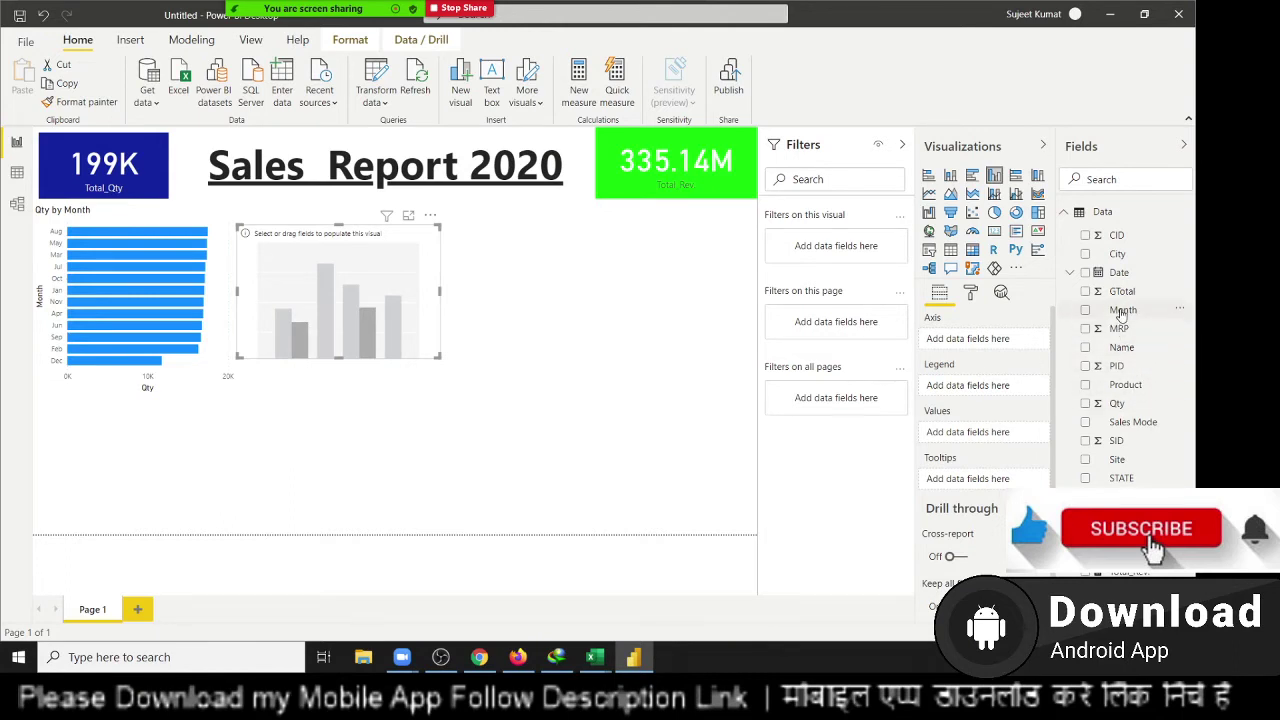
{"action": "left_click_drag", "start_coordinate": [734, 343], "coordinate": [380, 270]}
{"action": "left_click_drag", "start_coordinate": [588, 376], "coordinate": [673, 413]}
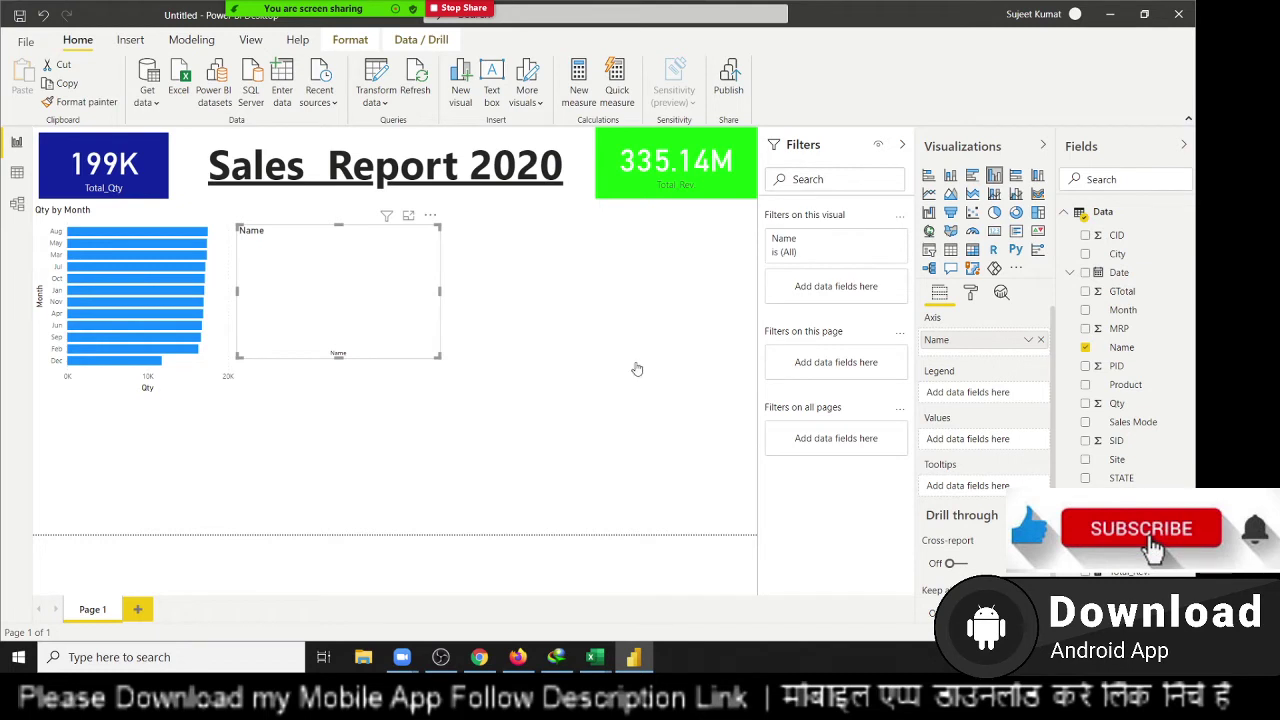
{"action": "left_click_drag", "start_coordinate": [637, 370], "coordinate": [366, 297]}
{"action": "mouse_move", "coordinate": [213, 363]}
{"action": "left_mouse_down"}
{"action": "mouse_move", "coordinate": [262, 366]}
{"action": "mouse_move", "coordinate": [224, 373]}
{"action": "left_mouse_up"}
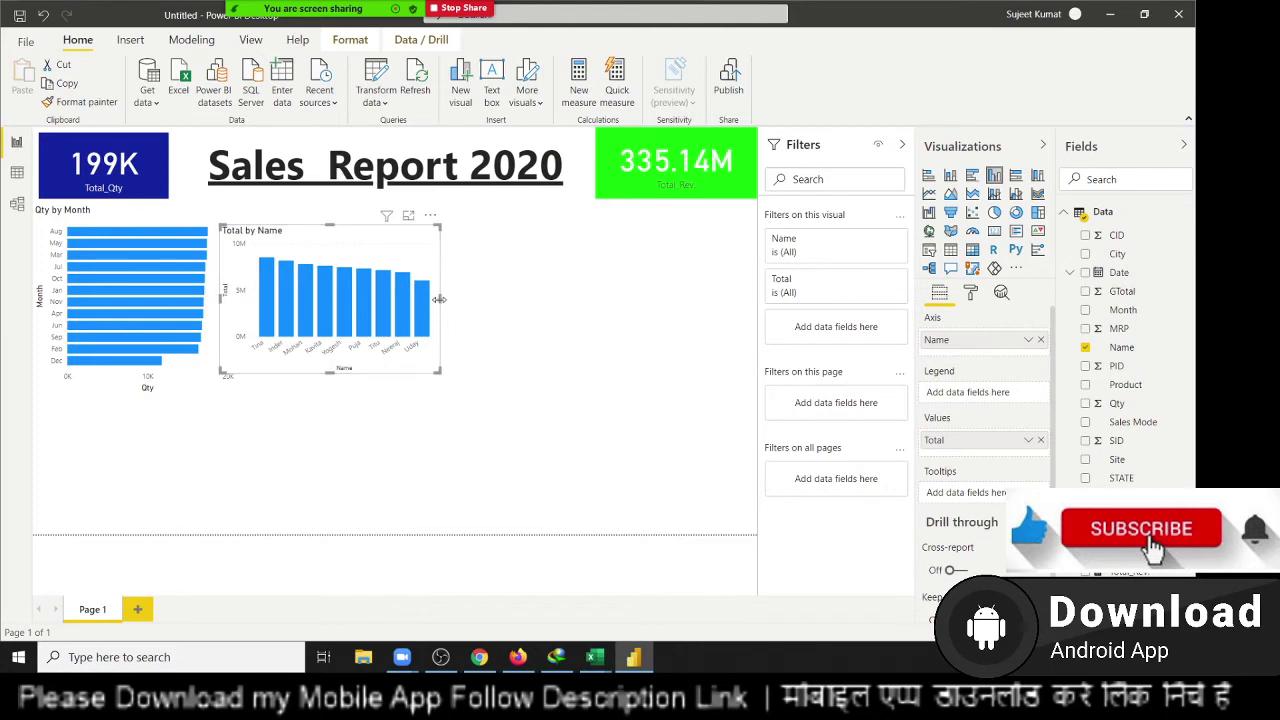
{"action": "left_click_drag", "start_coordinate": [438, 297], "coordinate": [449, 298]}
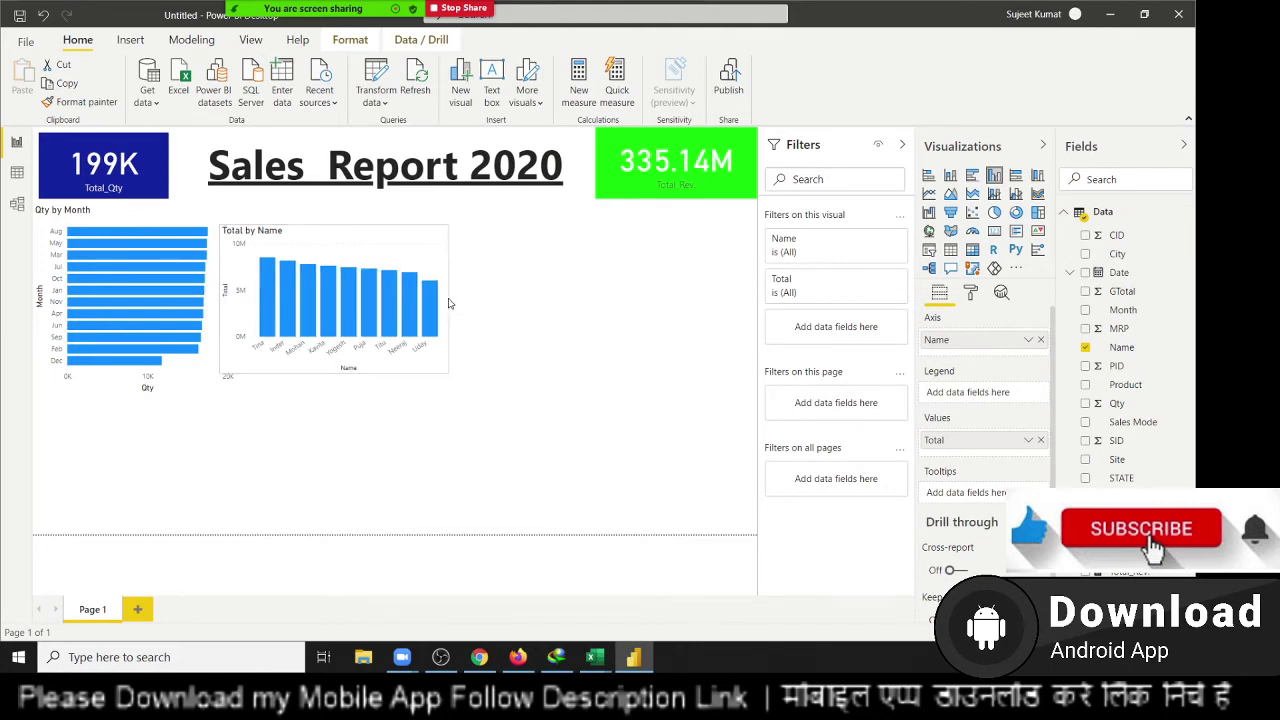
{"action": "key", "text": "Escape"}
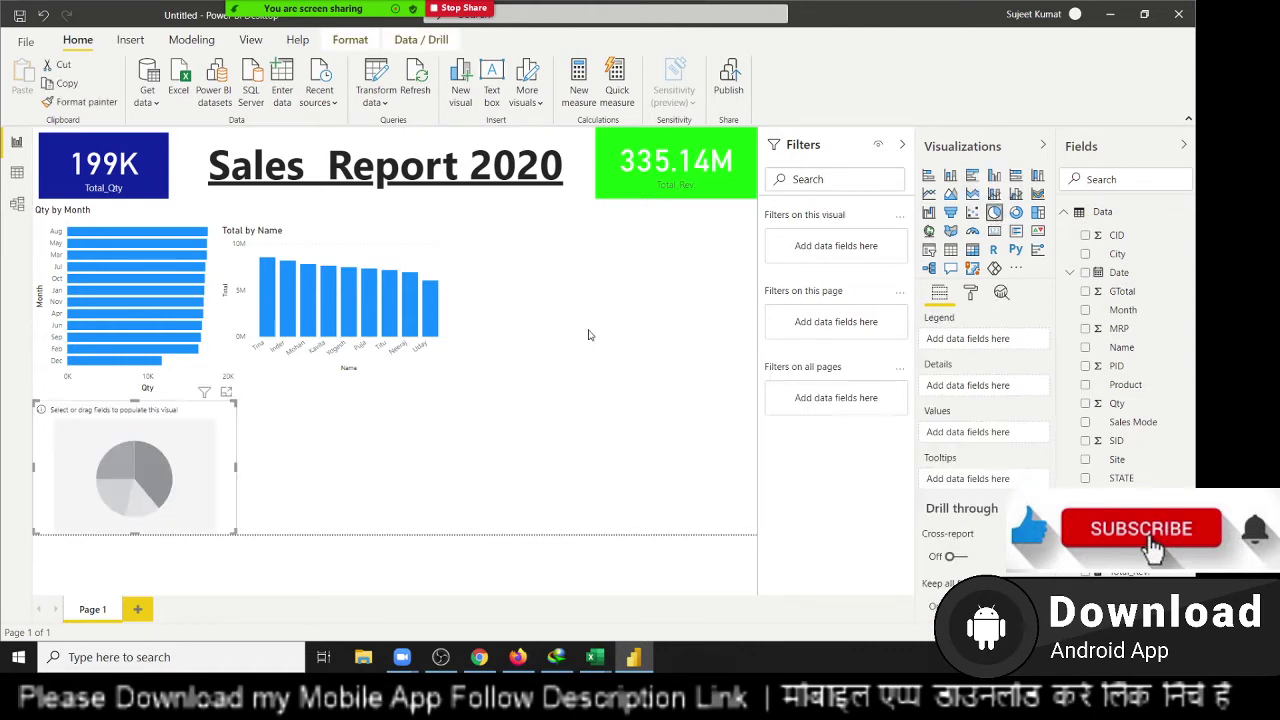
- Place a pie chart beside Total by Name with Site as the legend and Qty as values
{"action": "left_click_drag", "start_coordinate": [170, 452], "coordinate": [584, 293]}
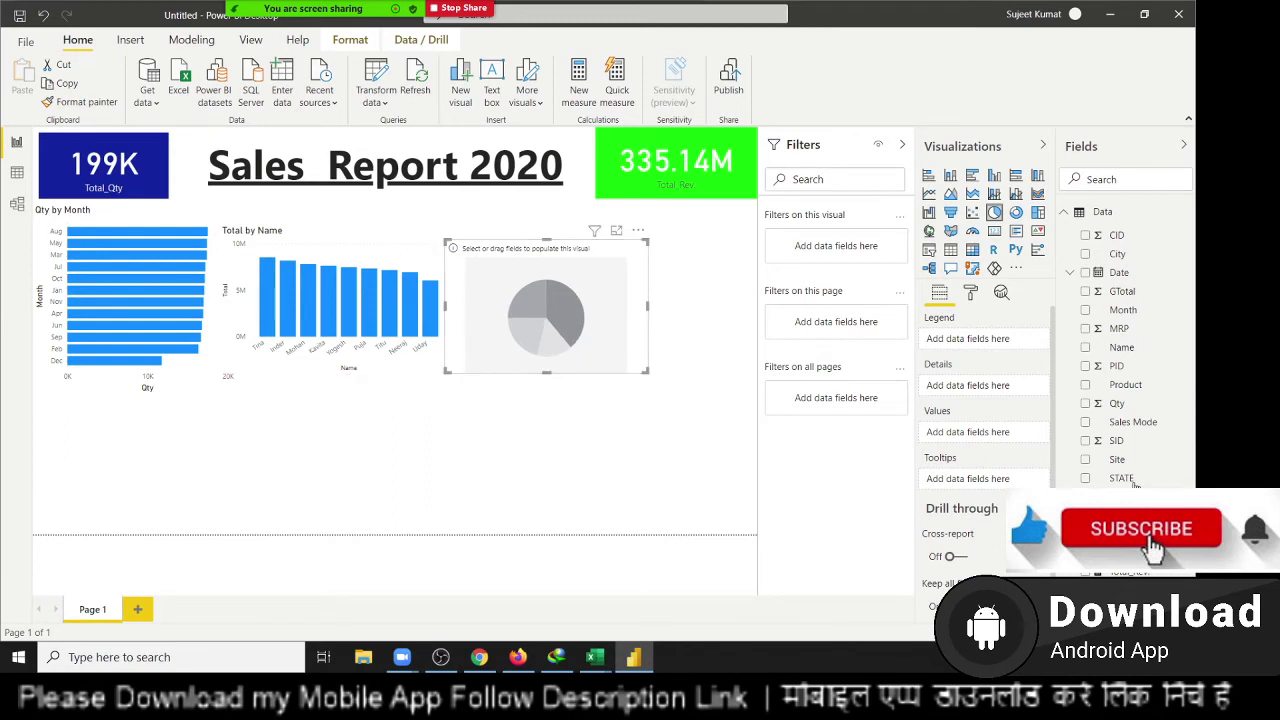
{"action": "mouse_move", "coordinate": [1125, 384]}
{"action": "left_mouse_down"}
{"action": "mouse_move", "coordinate": [621, 342]}
{"action": "mouse_move", "coordinate": [1166, 392]}
{"action": "left_mouse_up"}
{"action": "left_click_drag", "start_coordinate": [1116, 460], "coordinate": [570, 327]}
{"action": "mouse_move", "coordinate": [1116, 403]}
{"action": "left_mouse_down"}
{"action": "mouse_move", "coordinate": [573, 327]}
{"action": "mouse_move", "coordinate": [567, 314]}
{"action": "left_mouse_up"}
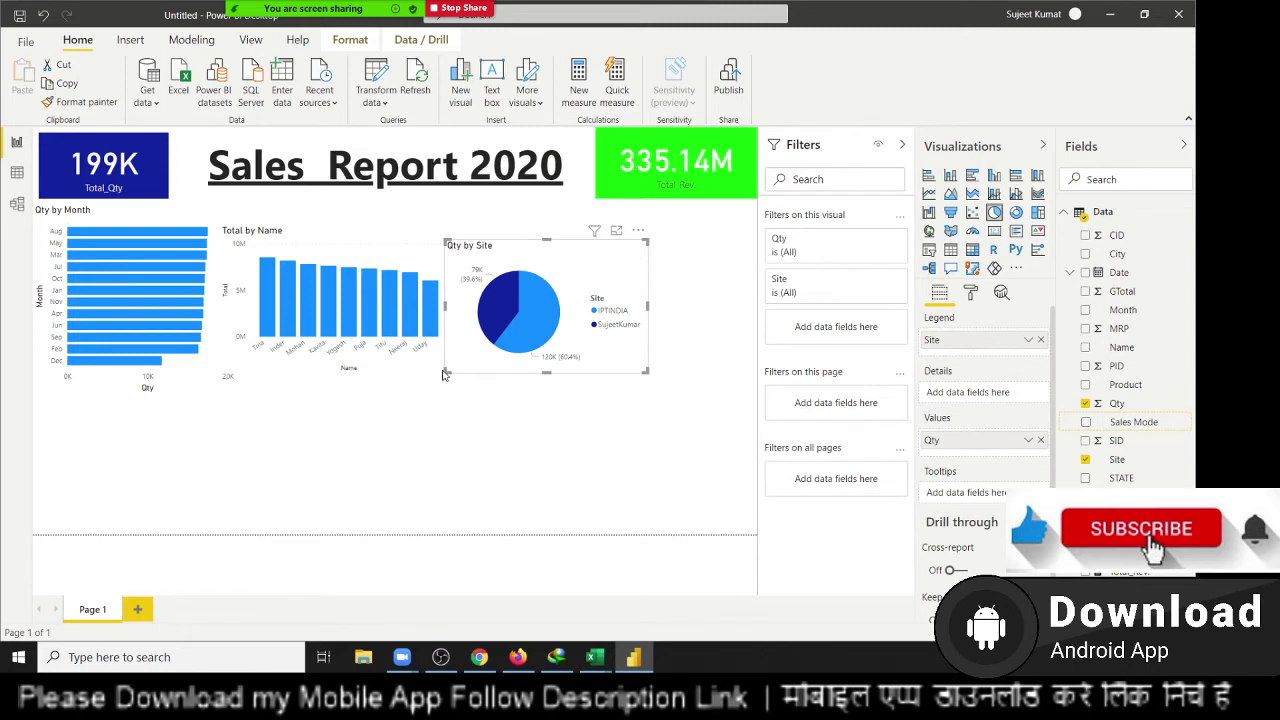
{"action": "left_click", "coordinate": [459, 418]}
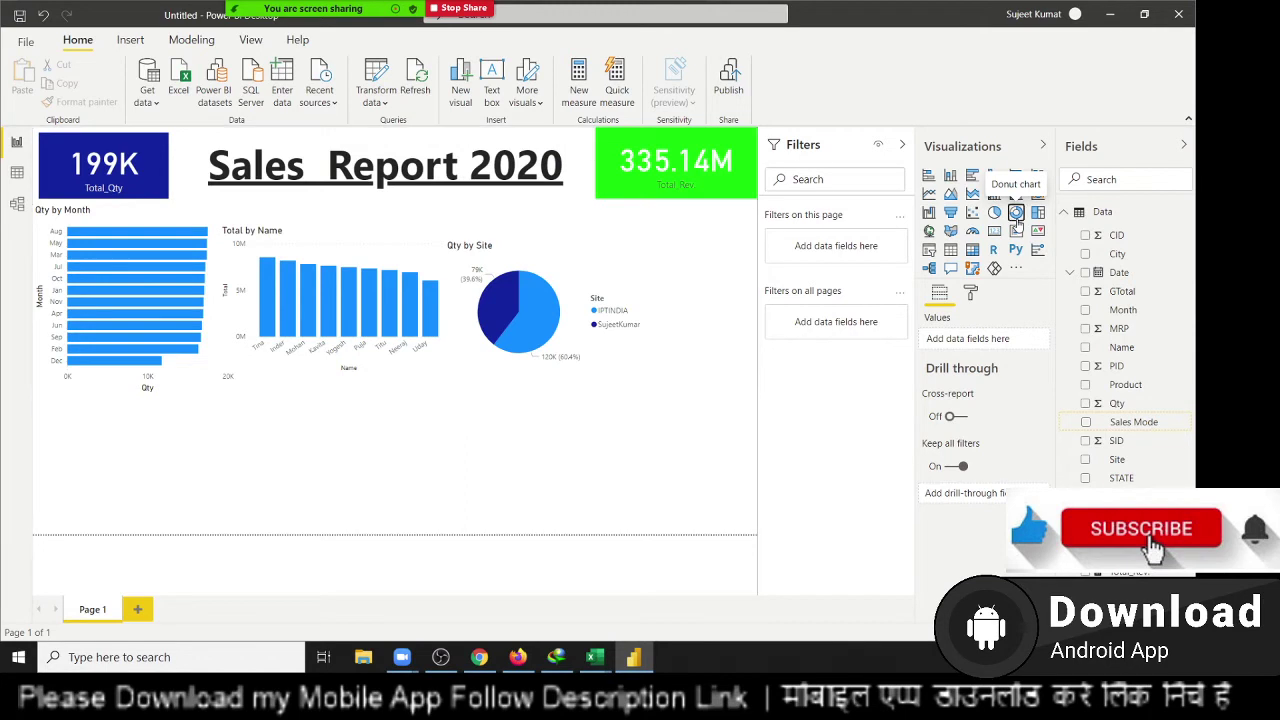
- Add a donut chart beside the pie with Sales Mode as legend and Count of Sales Mode as values
{"action": "left_click", "coordinate": [1016, 213]}
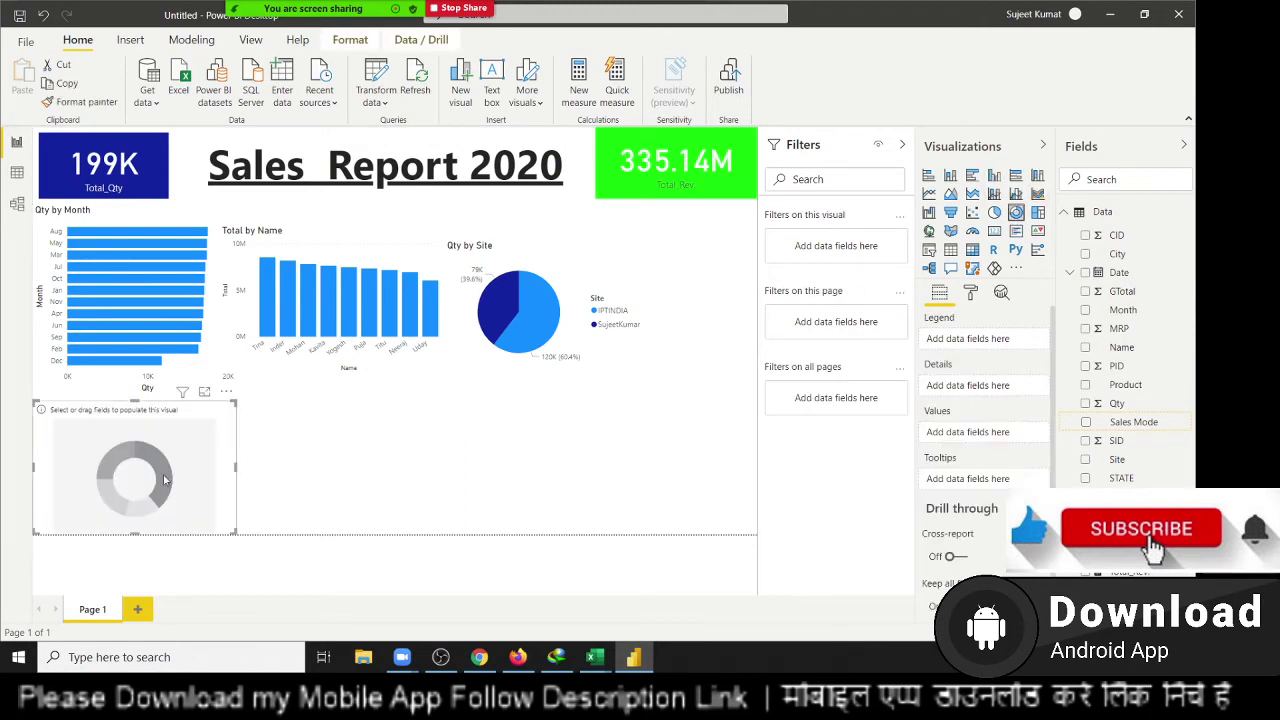
{"action": "left_click_drag", "start_coordinate": [165, 478], "coordinate": [680, 300]}
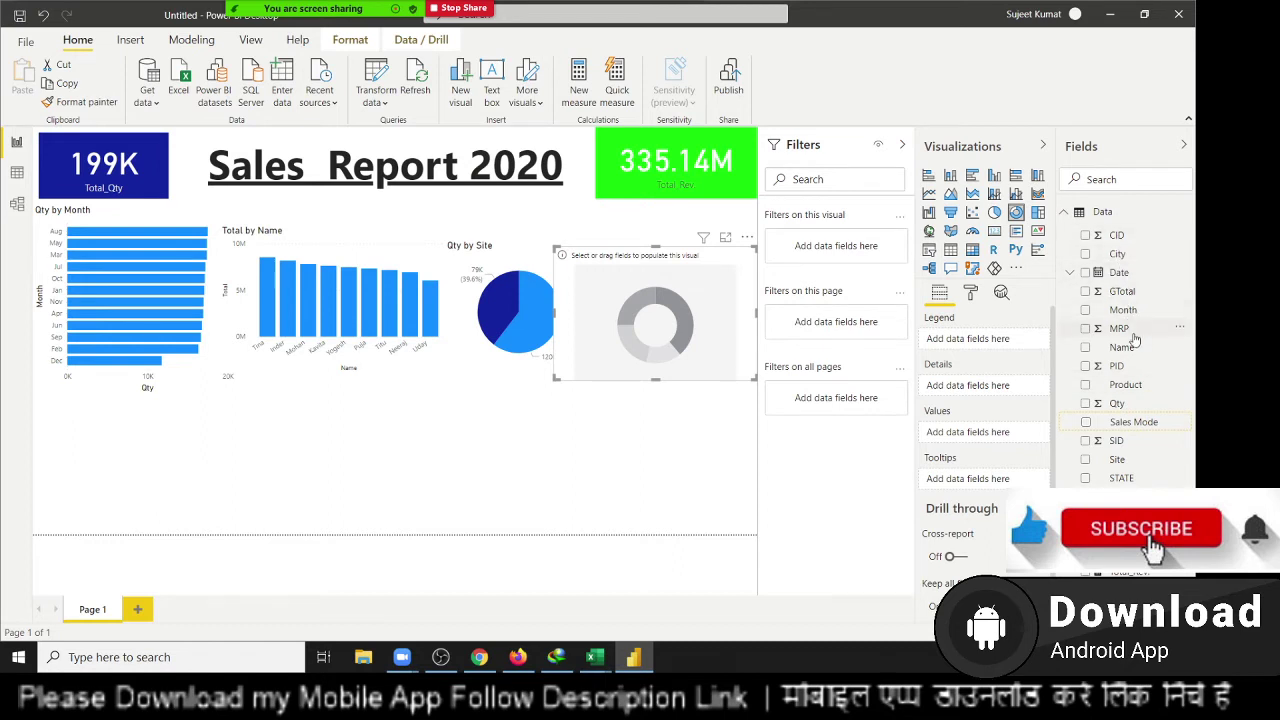
{"action": "mouse_move", "coordinate": [1135, 422]}
{"action": "left_mouse_down"}
{"action": "mouse_move", "coordinate": [855, 382]}
{"action": "mouse_move", "coordinate": [690, 335]}
{"action": "left_mouse_up"}
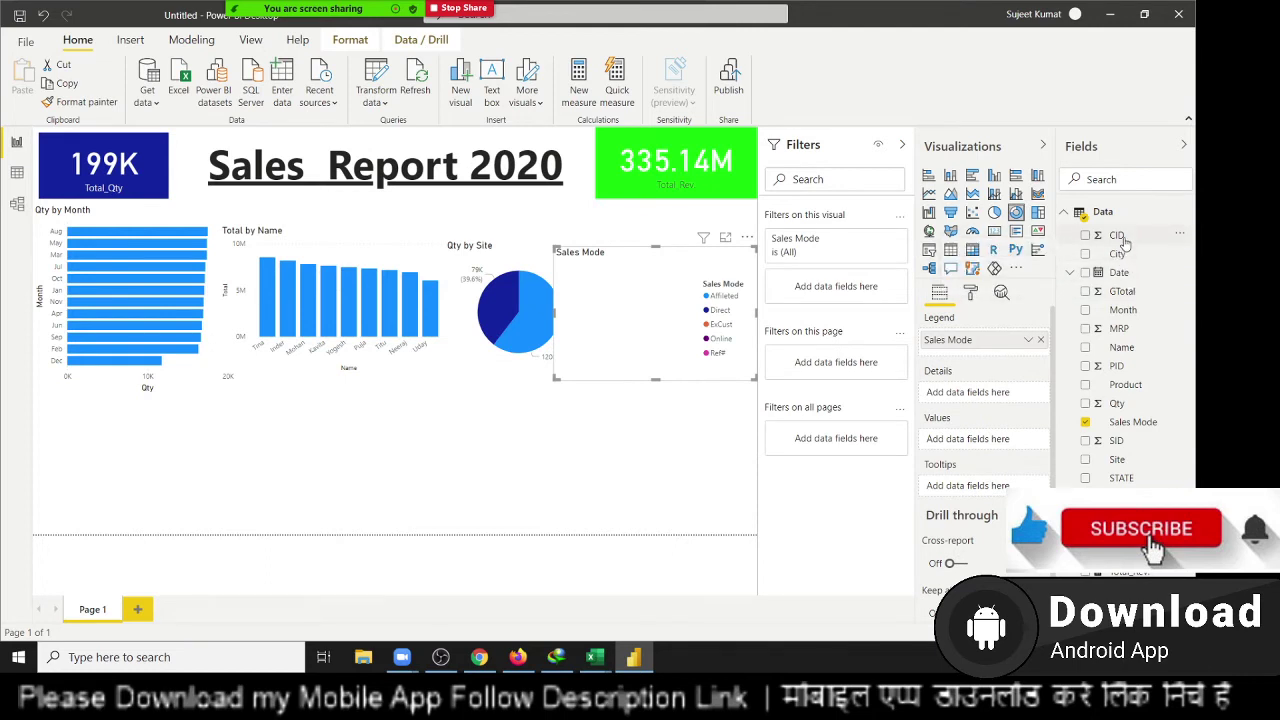
{"action": "left_click", "coordinate": [1122, 238]}
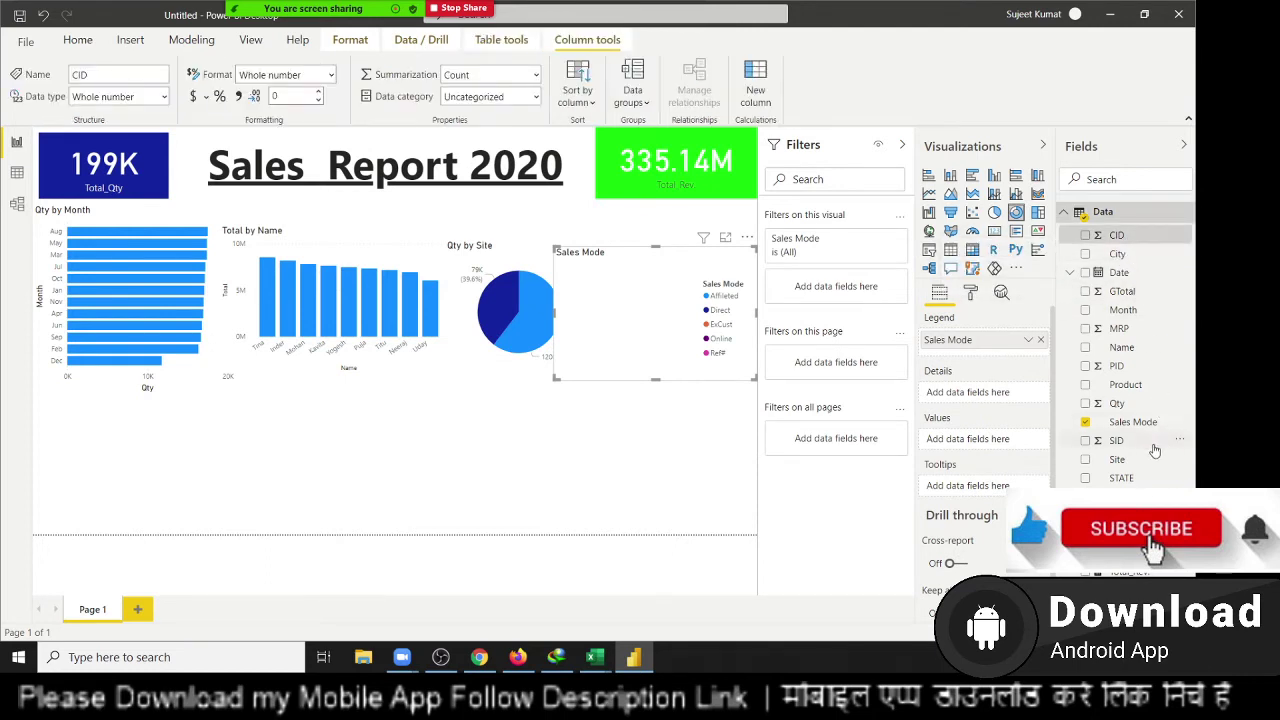
{"action": "mouse_move", "coordinate": [1140, 425]}
{"action": "left_mouse_down"}
{"action": "mouse_move", "coordinate": [645, 344]}
{"action": "mouse_move", "coordinate": [668, 338]}
{"action": "left_mouse_up"}
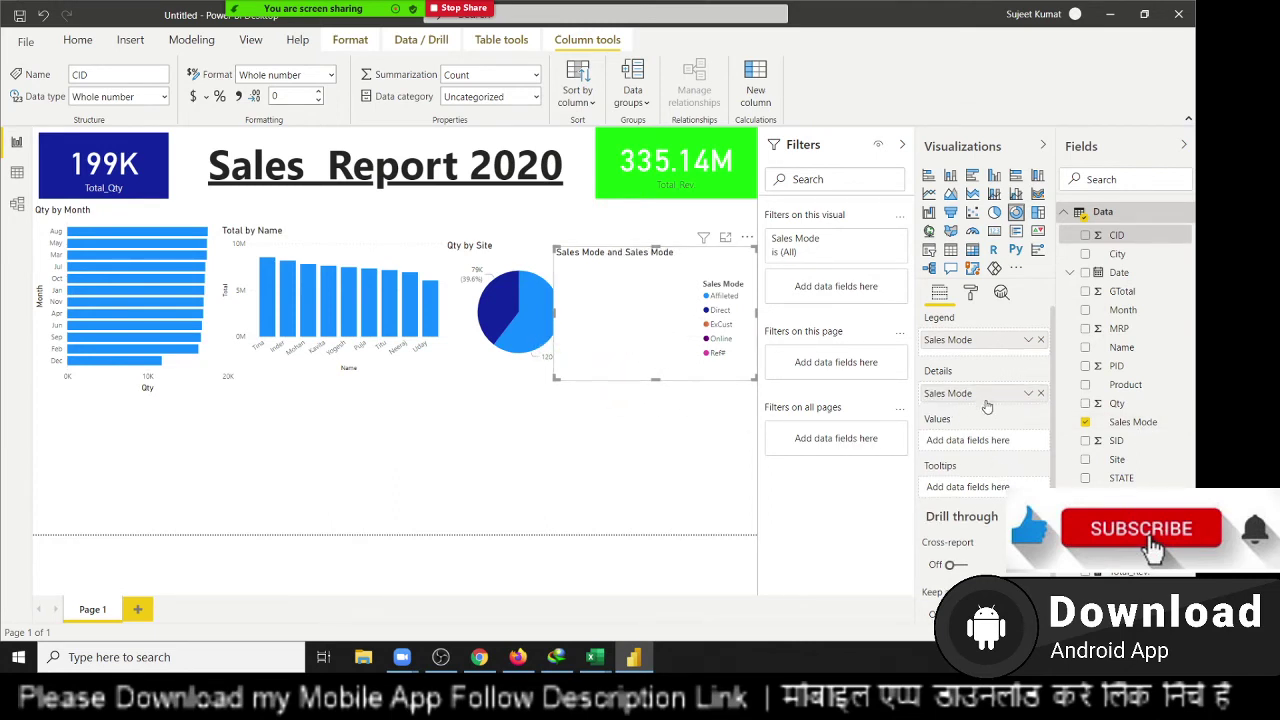
{"action": "left_click_drag", "start_coordinate": [987, 406], "coordinate": [986, 456]}
{"action": "left_click_drag", "start_coordinate": [959, 396], "coordinate": [970, 448]}
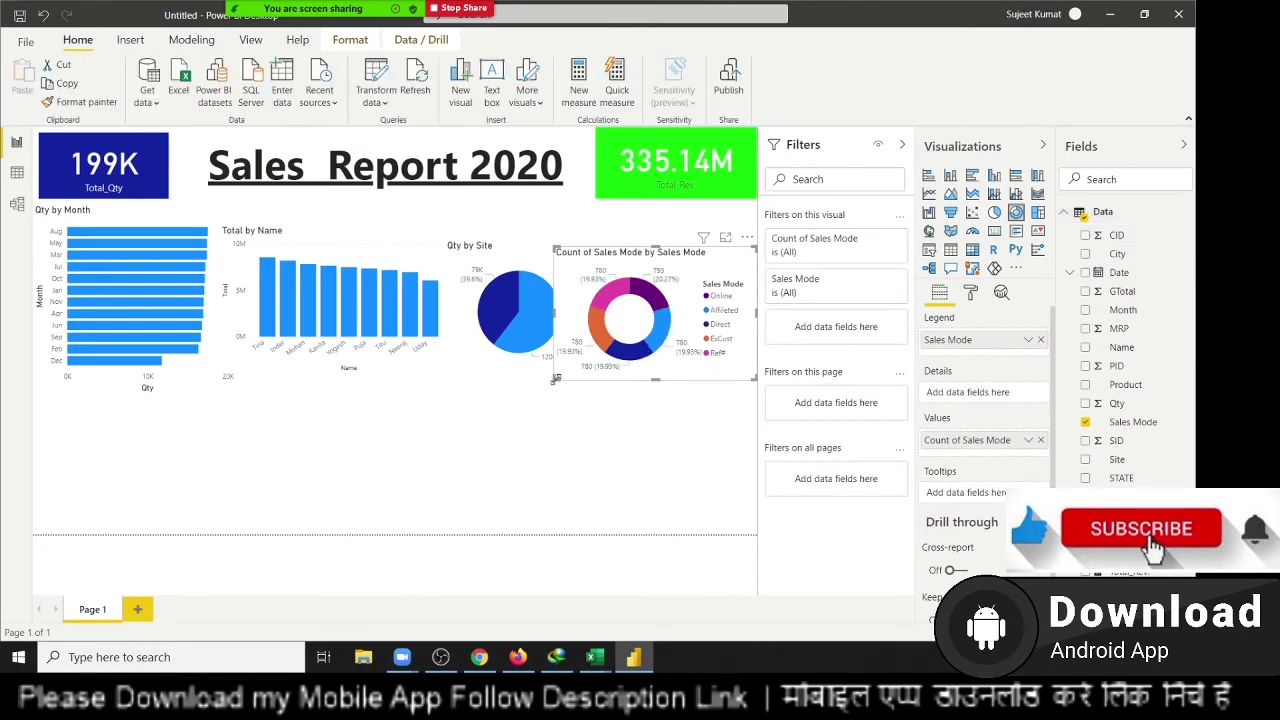
- Resize the donut and Qty by Site pie charts so they fit side by side
{"action": "left_click_drag", "start_coordinate": [555, 378], "coordinate": [630, 391]}
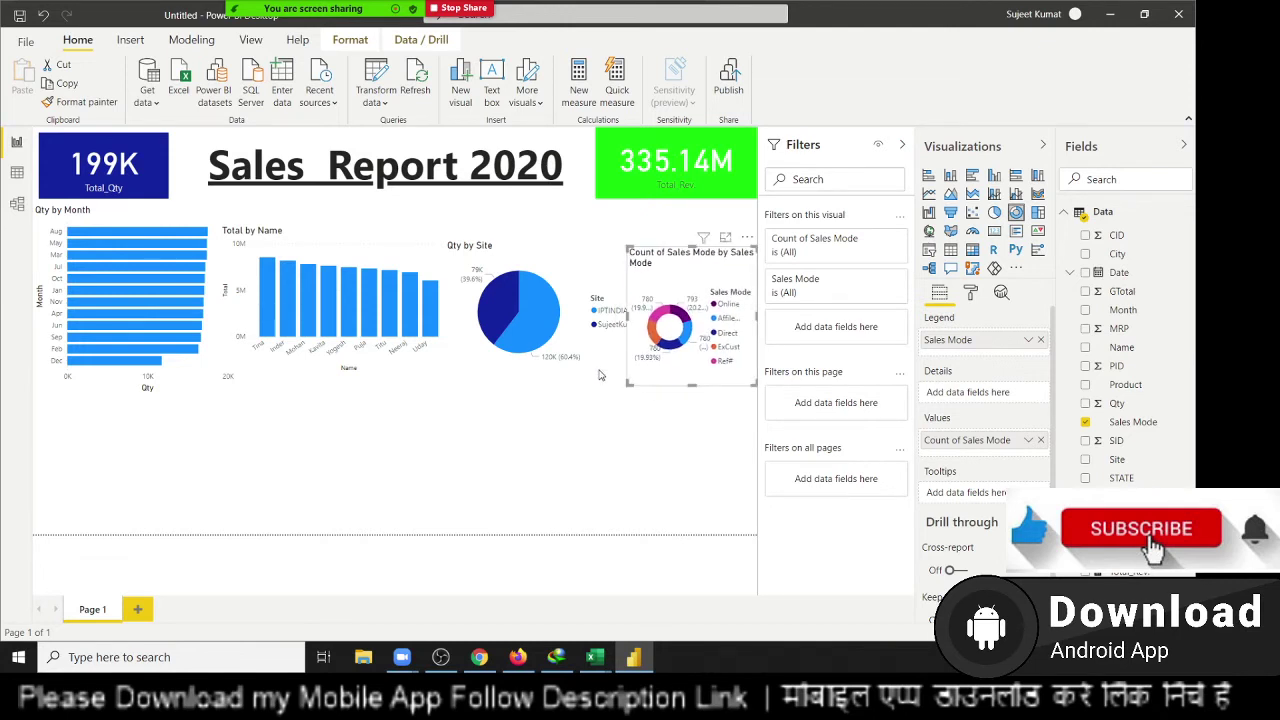
{"action": "left_click", "coordinate": [604, 352]}
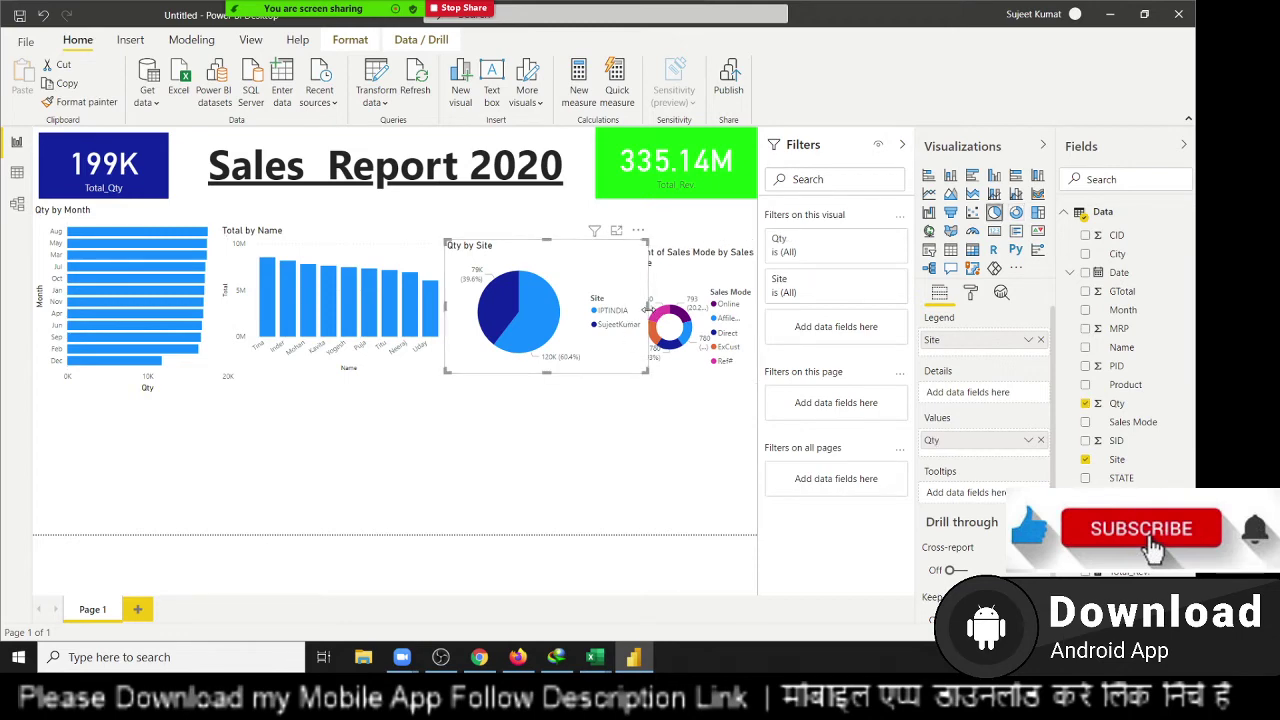
{"action": "left_click_drag", "start_coordinate": [648, 308], "coordinate": [615, 312]}
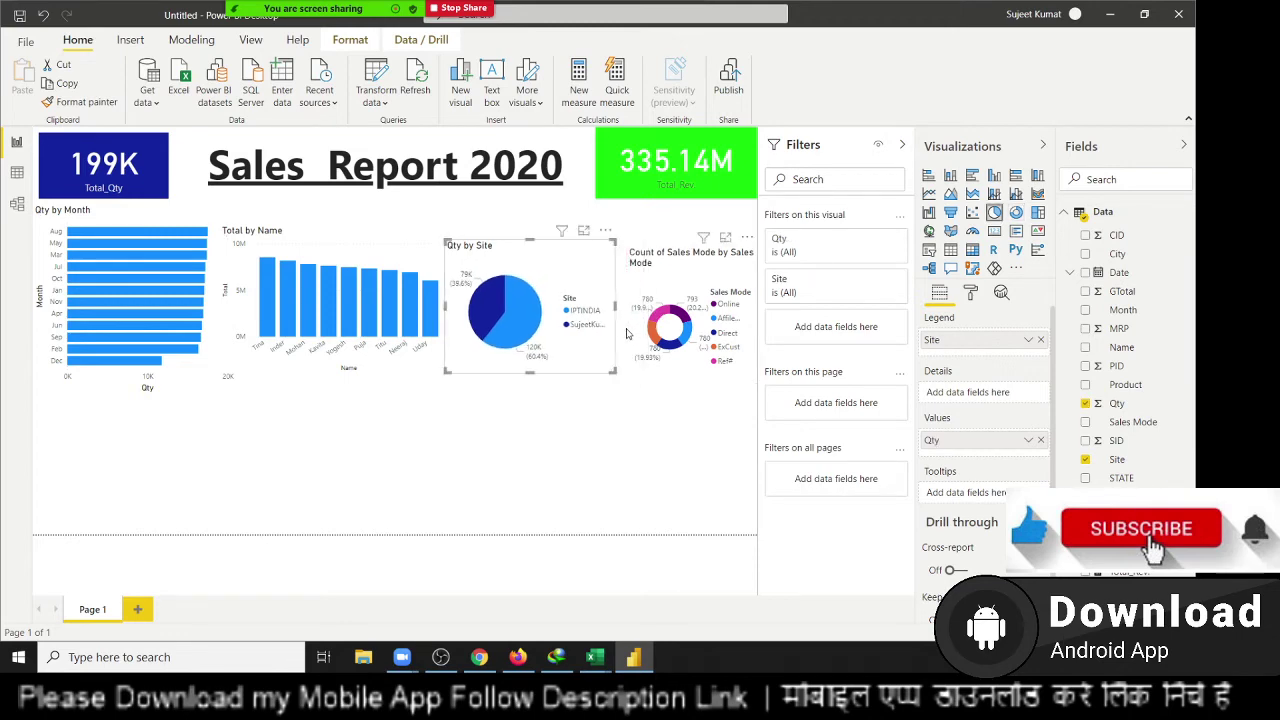
{"action": "left_click", "coordinate": [628, 328]}
{"action": "left_click_drag", "start_coordinate": [627, 317], "coordinate": [614, 322]}
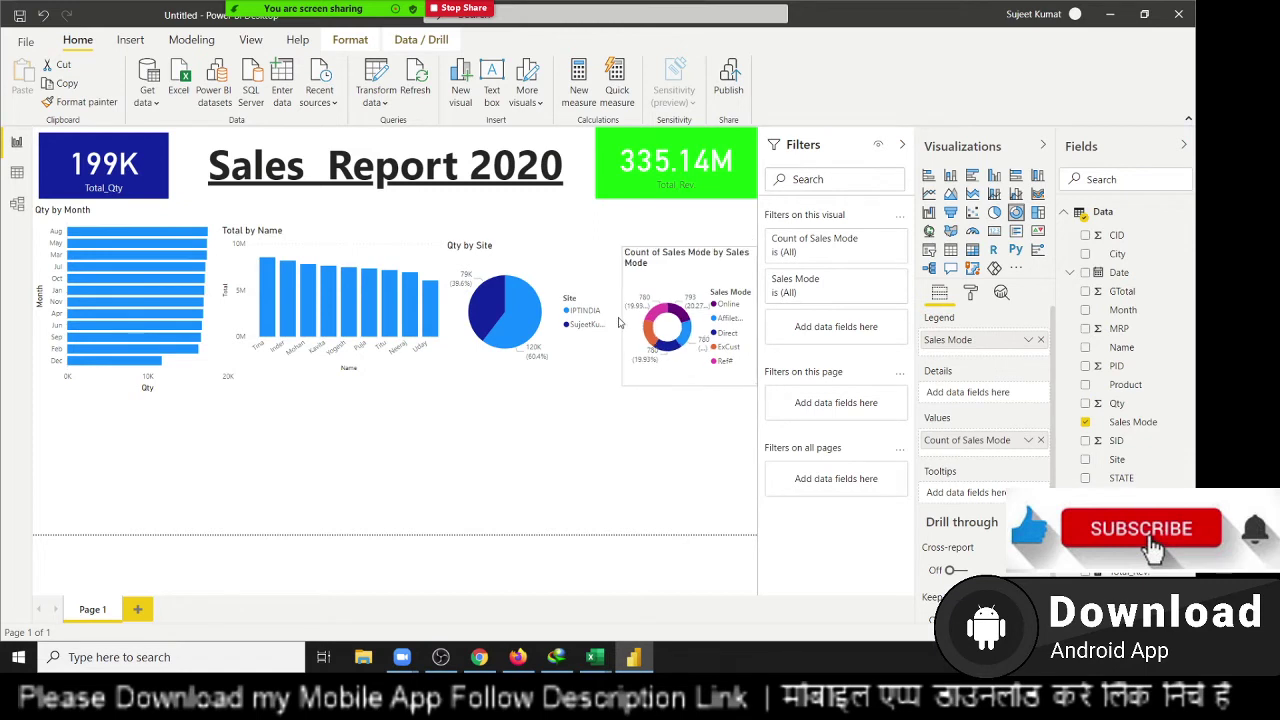
- Set the waterfall chart to Month as category and Qty as values, then enlarge it
{"action": "left_click", "coordinate": [578, 394]}
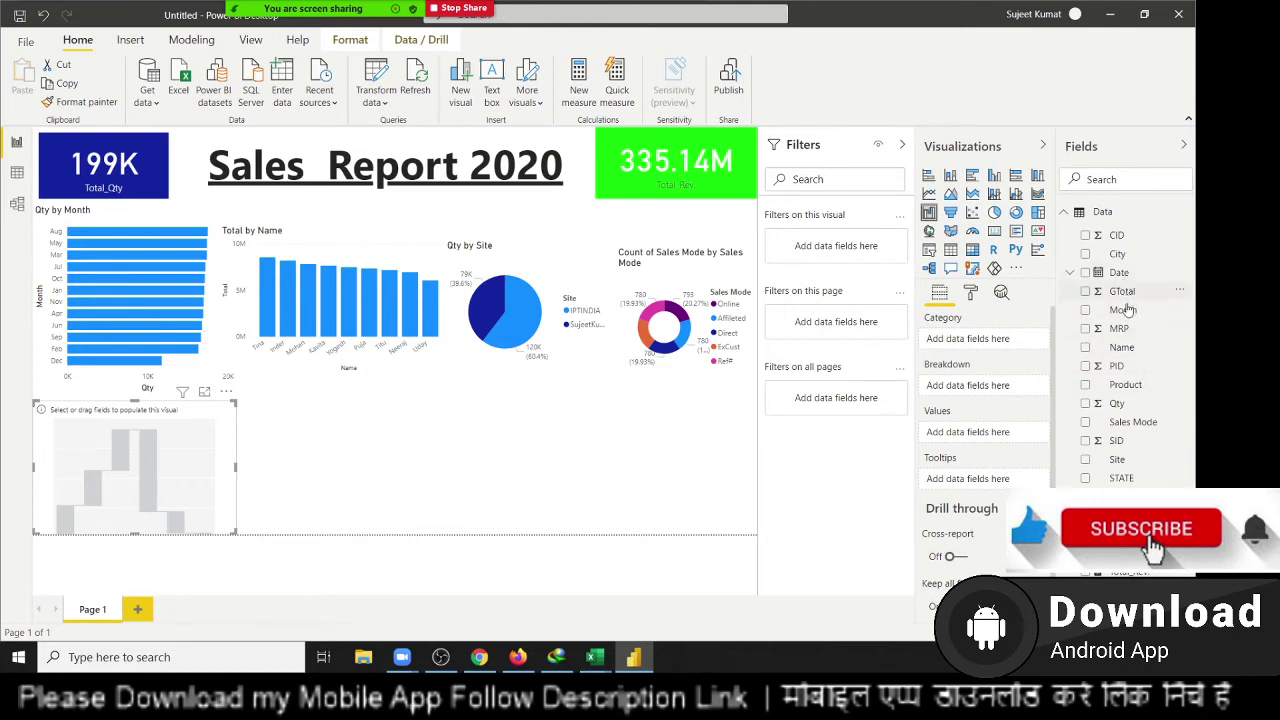
{"action": "mouse_move", "coordinate": [1123, 310]}
{"action": "left_mouse_down"}
{"action": "mouse_move", "coordinate": [133, 462]}
{"action": "mouse_move", "coordinate": [1010, 373]}
{"action": "left_mouse_up"}
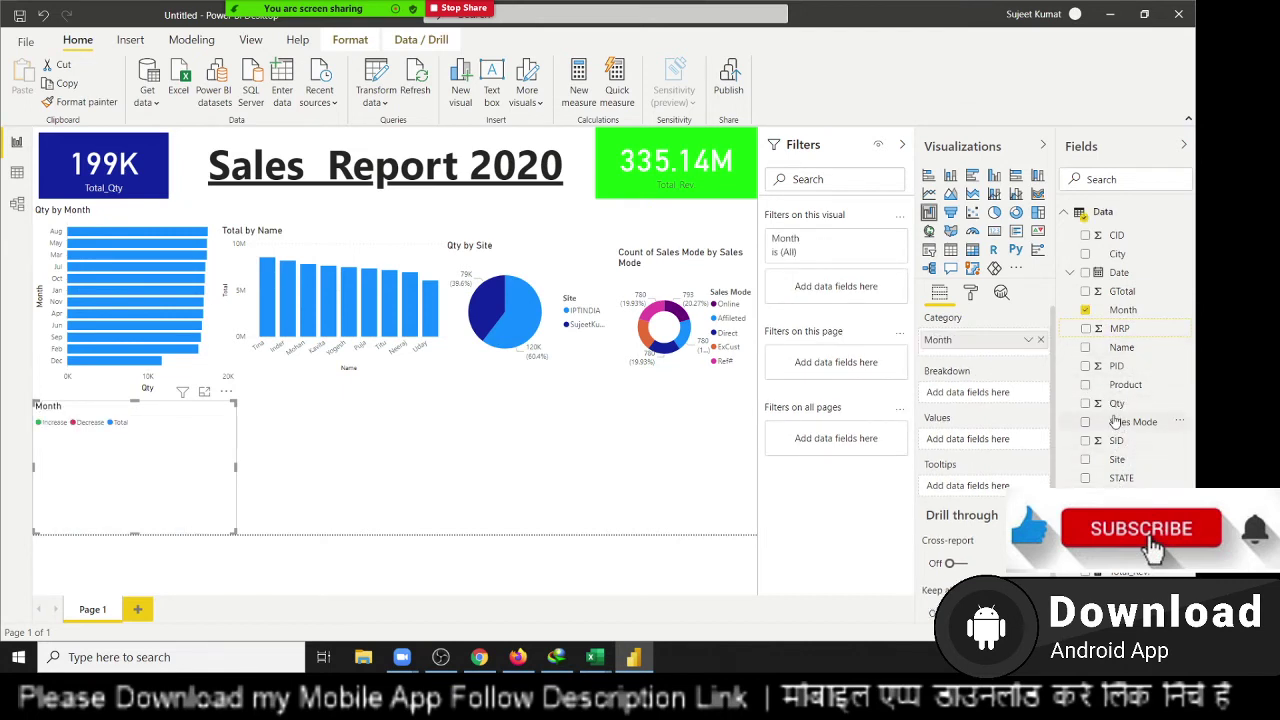
{"action": "left_click_drag", "start_coordinate": [1116, 403], "coordinate": [995, 400]}
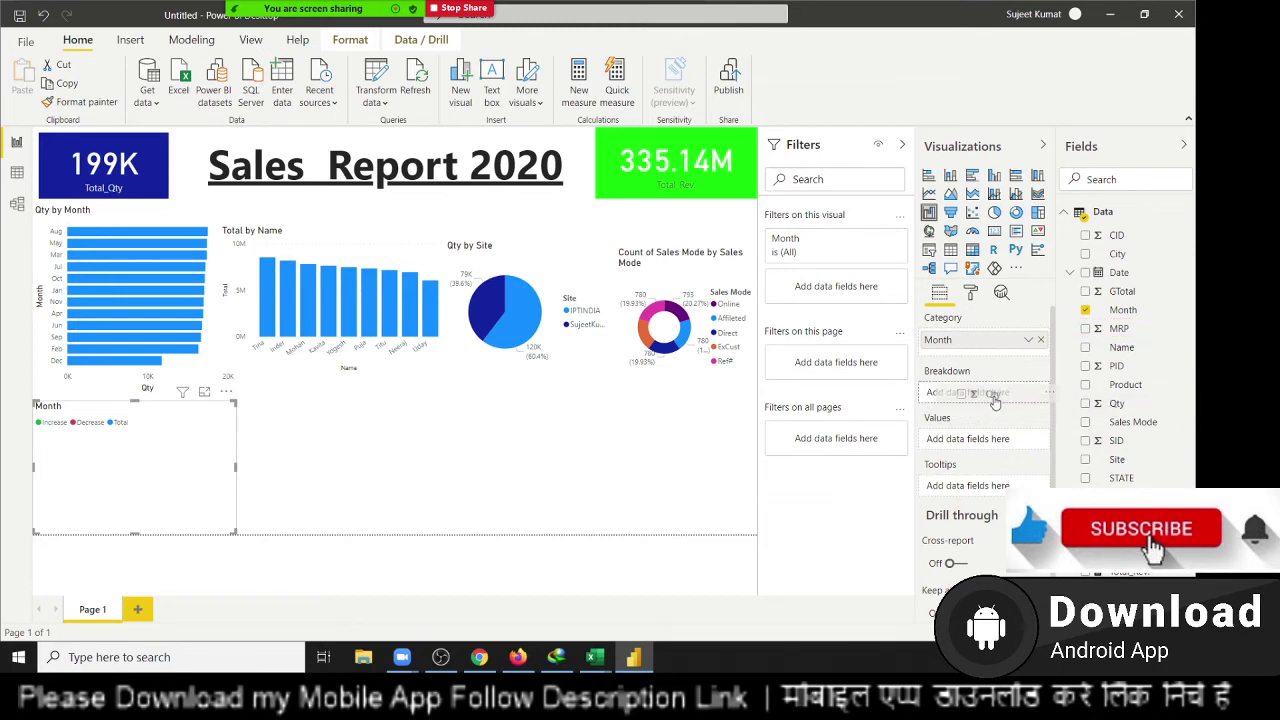
{"action": "left_click_drag", "start_coordinate": [995, 400], "coordinate": [972, 449]}
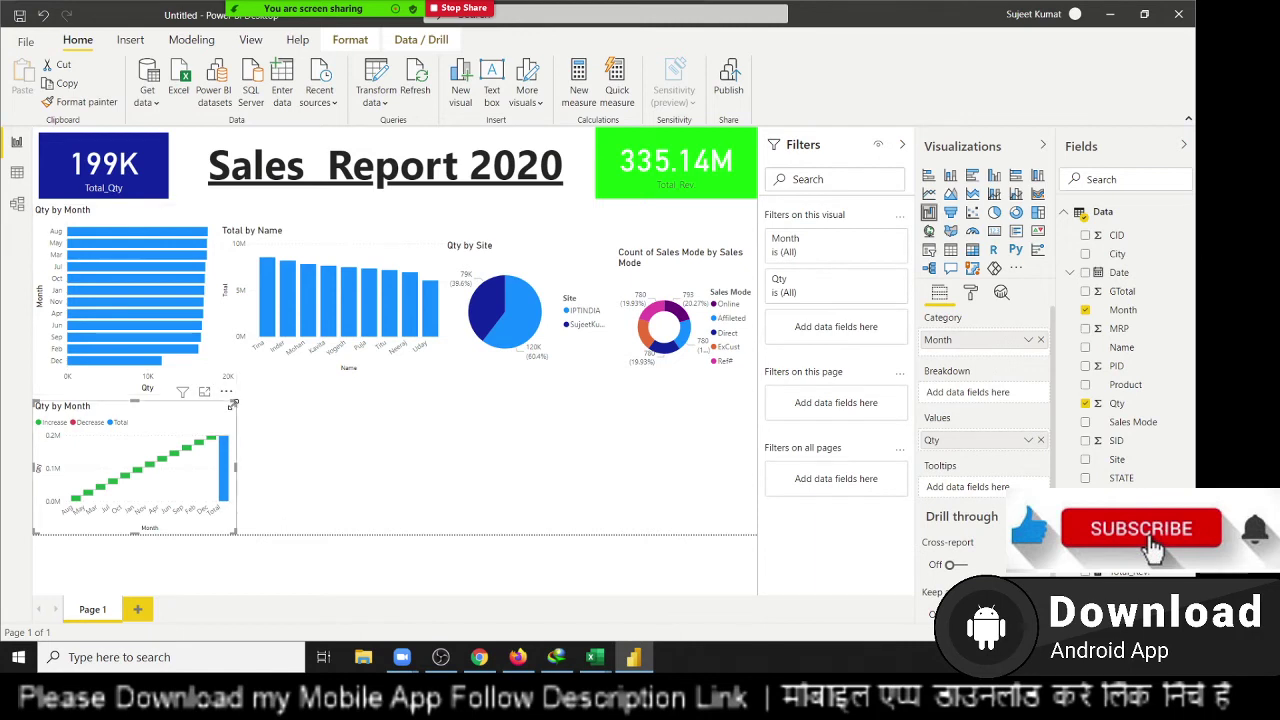
{"action": "left_click_drag", "start_coordinate": [233, 404], "coordinate": [272, 385]}
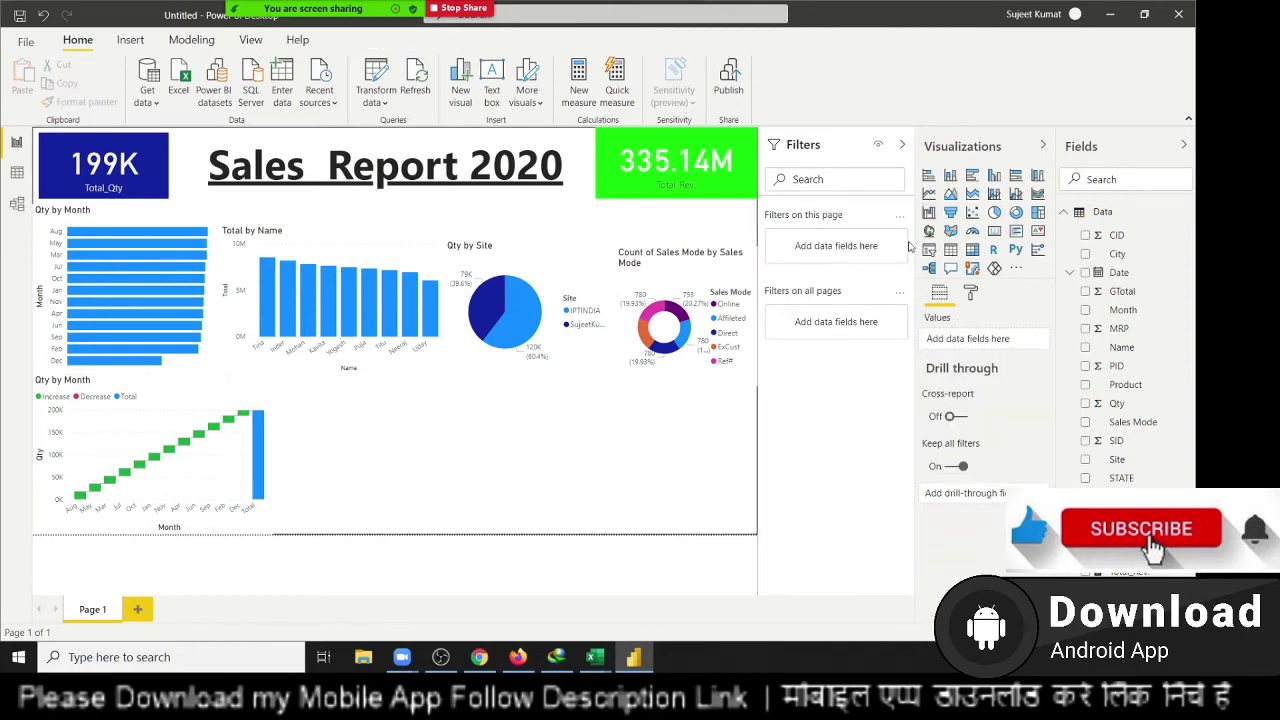
- Insert a funnel chart of Qty grouped by Product and widen it beside the waterfall
{"action": "left_click", "coordinate": [950, 212]}
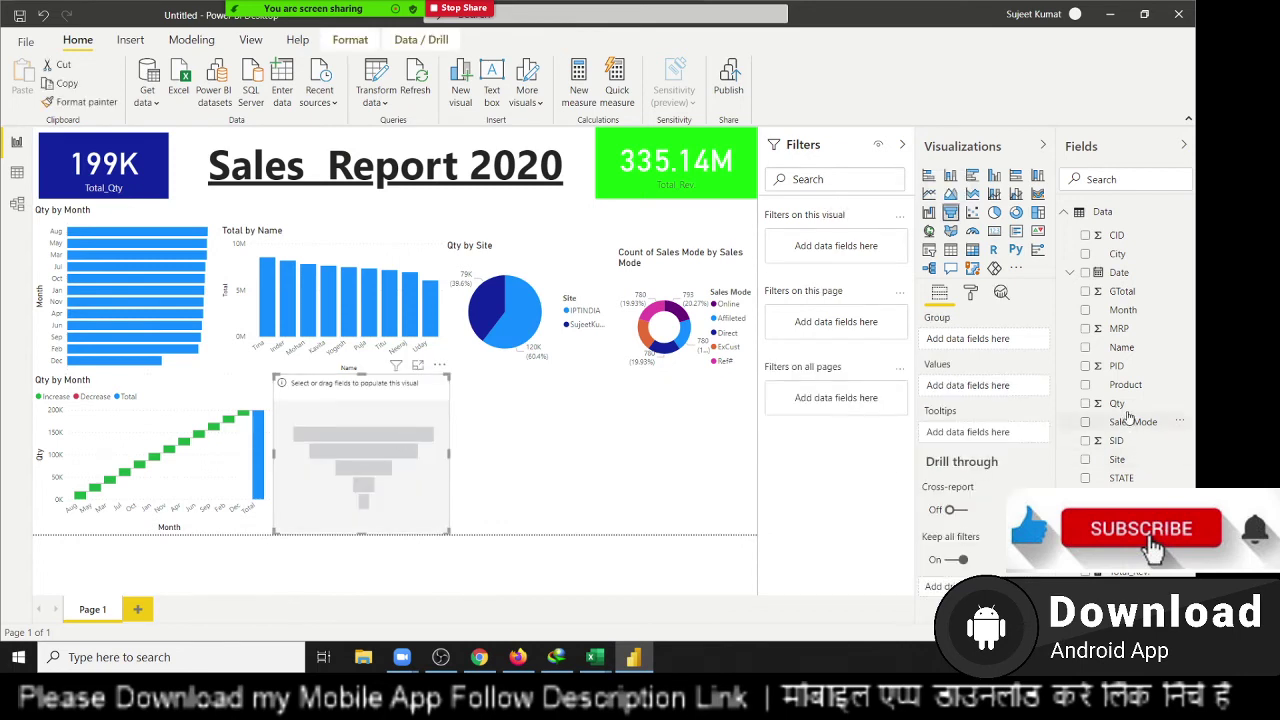
{"action": "left_click_drag", "start_coordinate": [1128, 412], "coordinate": [445, 476]}
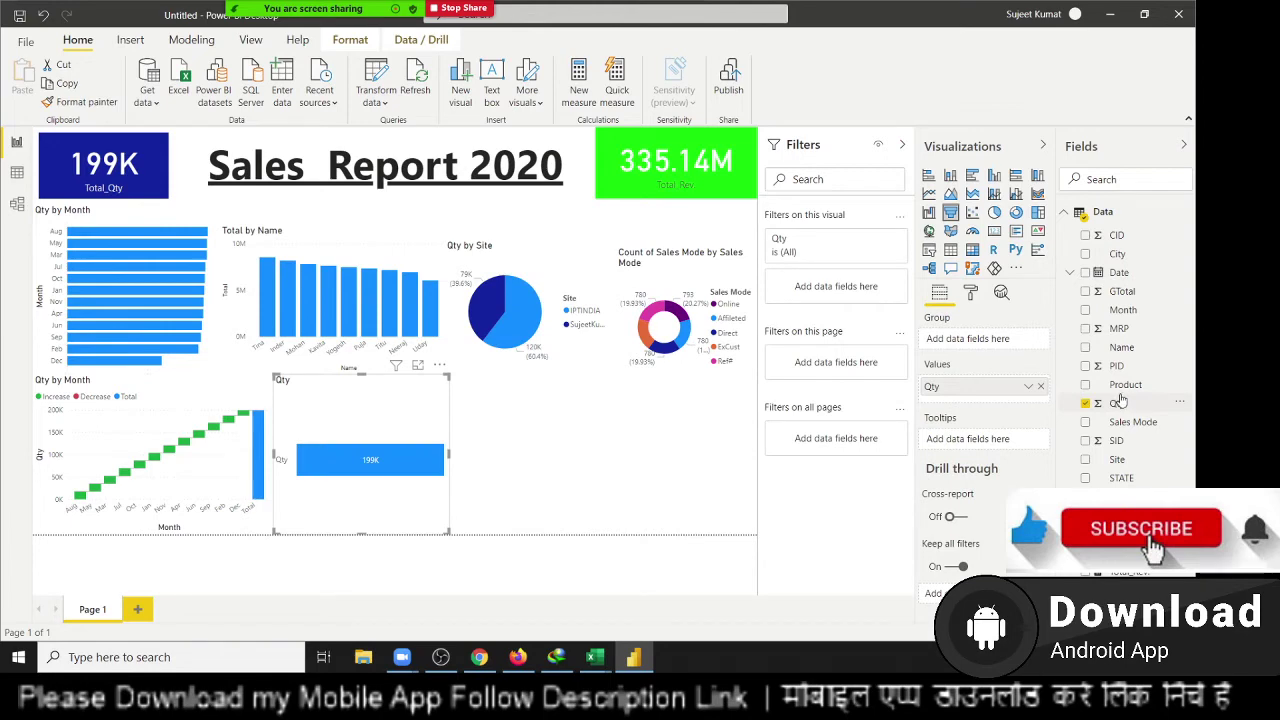
{"action": "left_click_drag", "start_coordinate": [1125, 387], "coordinate": [400, 420]}
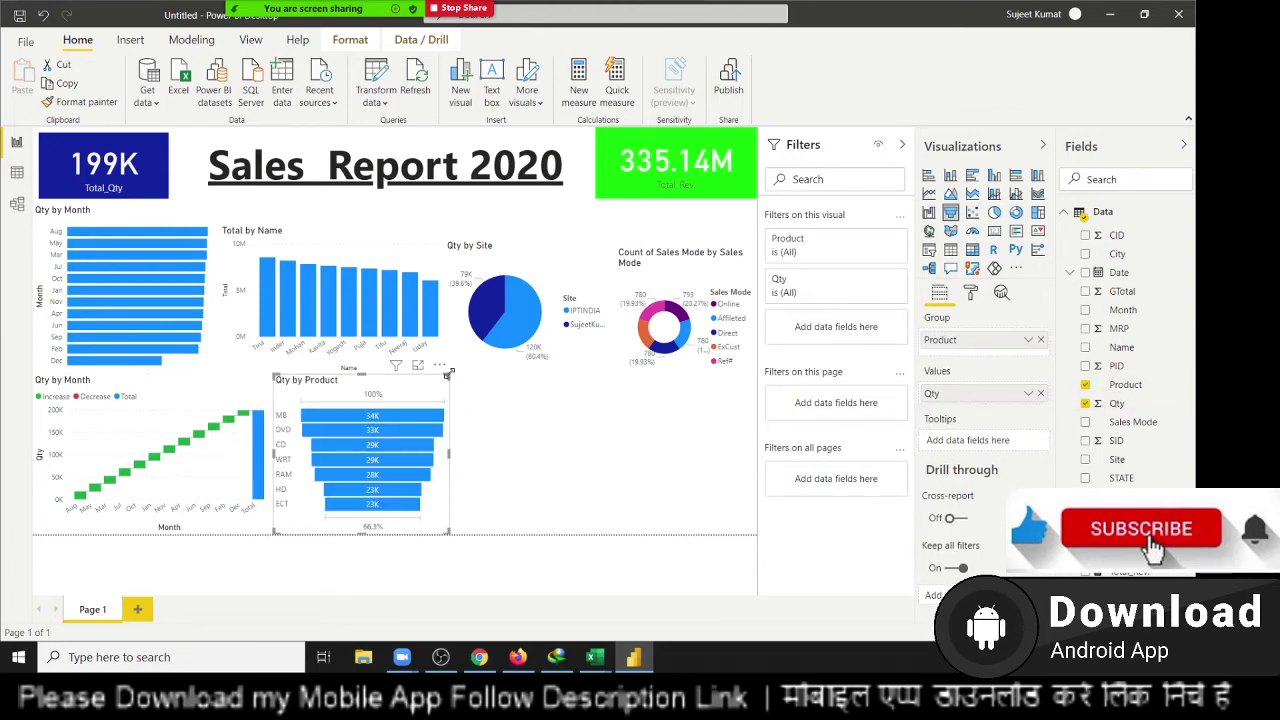
{"action": "left_click_drag", "start_coordinate": [447, 373], "coordinate": [493, 384]}
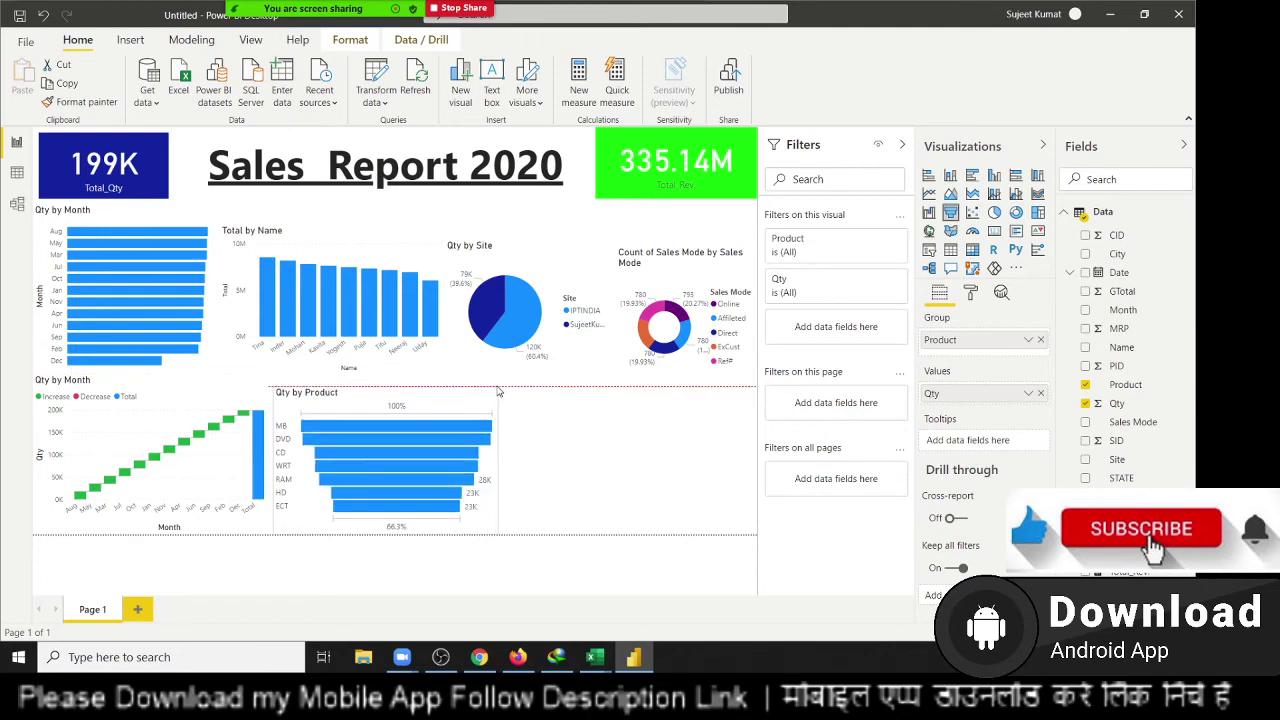
{"action": "left_click", "coordinate": [580, 438]}
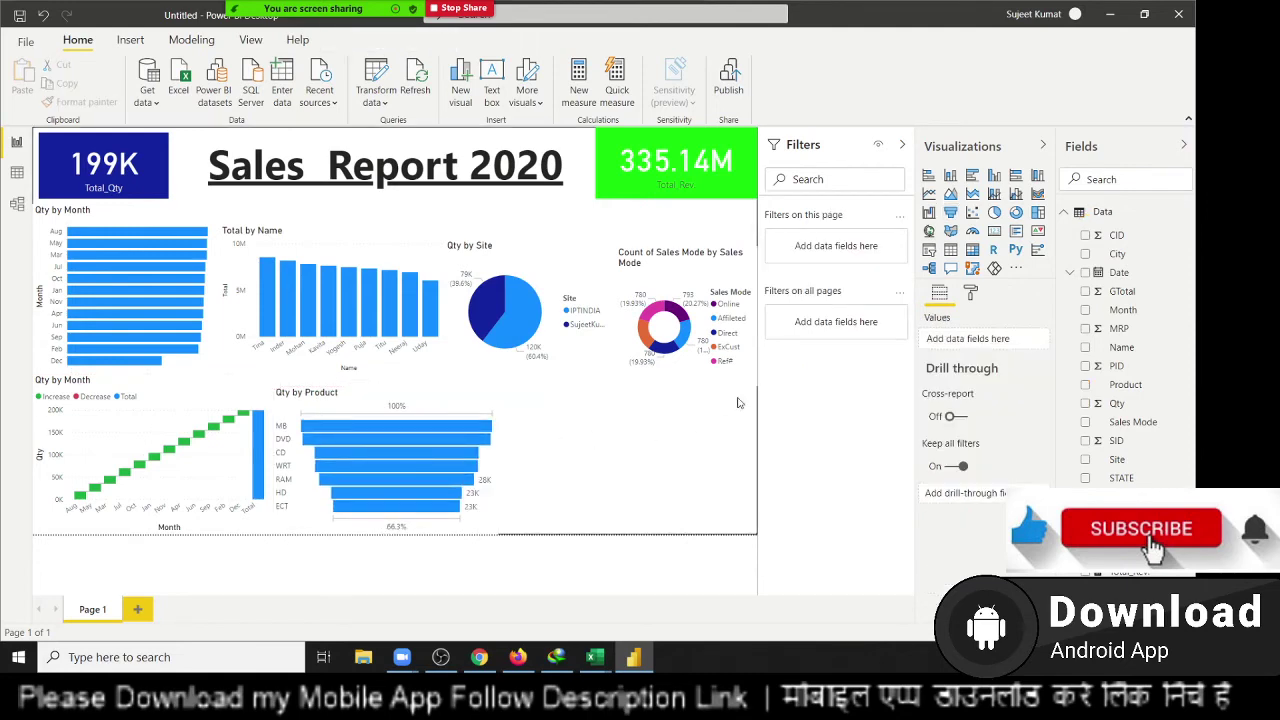
- Insert a map visual in the lower-right, taller, with City as location and Qty as bubble values
{"action": "left_click", "coordinate": [951, 231]}
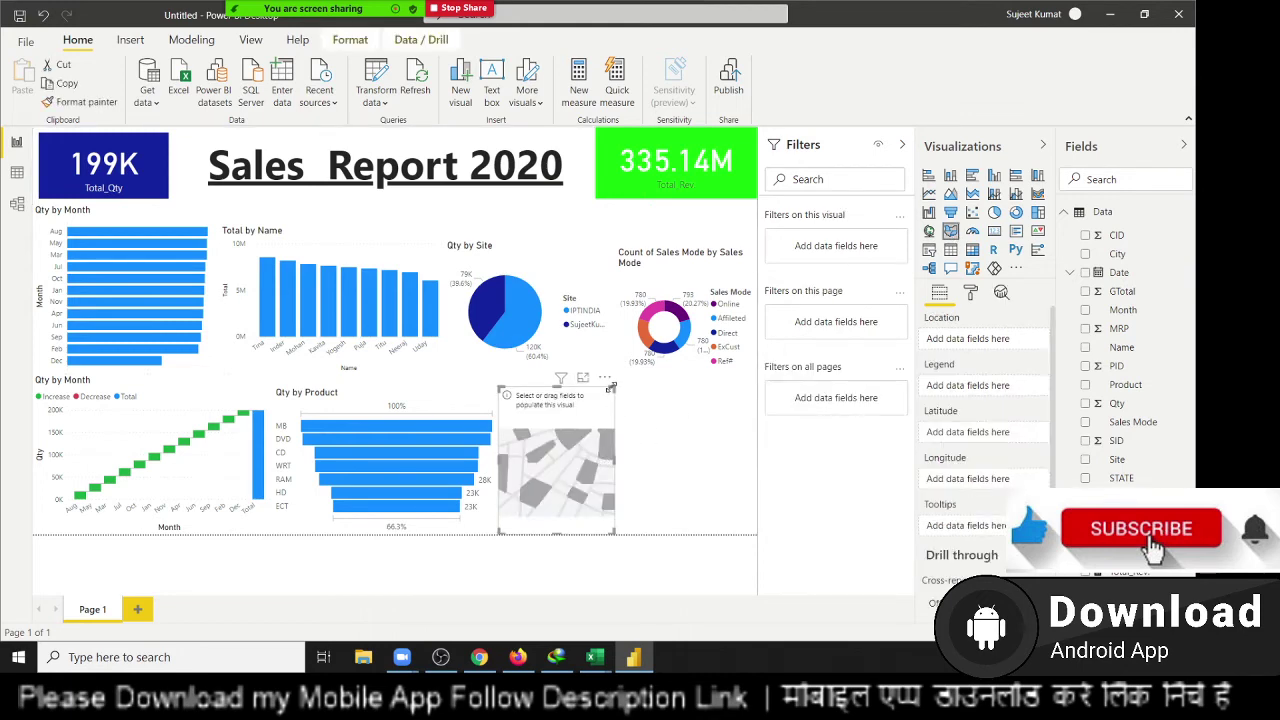
{"action": "left_click_drag", "start_coordinate": [611, 386], "coordinate": [776, 405]}
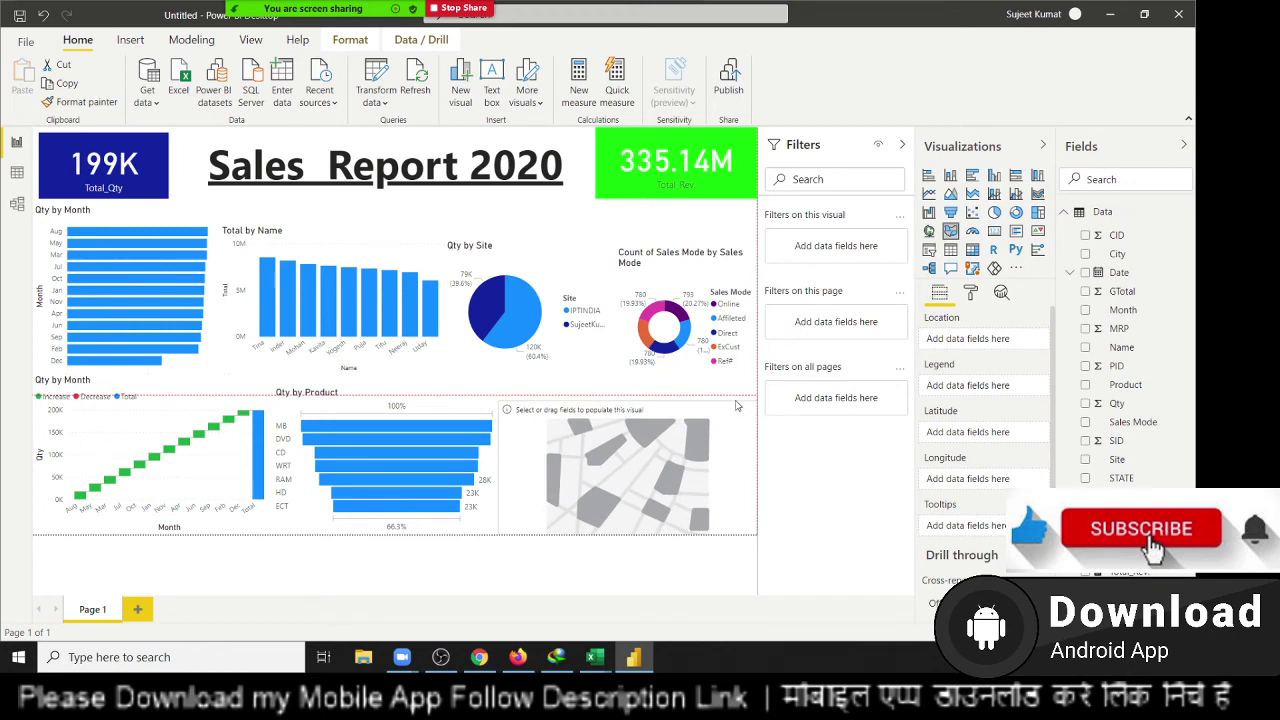
{"action": "left_click_drag", "start_coordinate": [640, 400], "coordinate": [630, 364]}
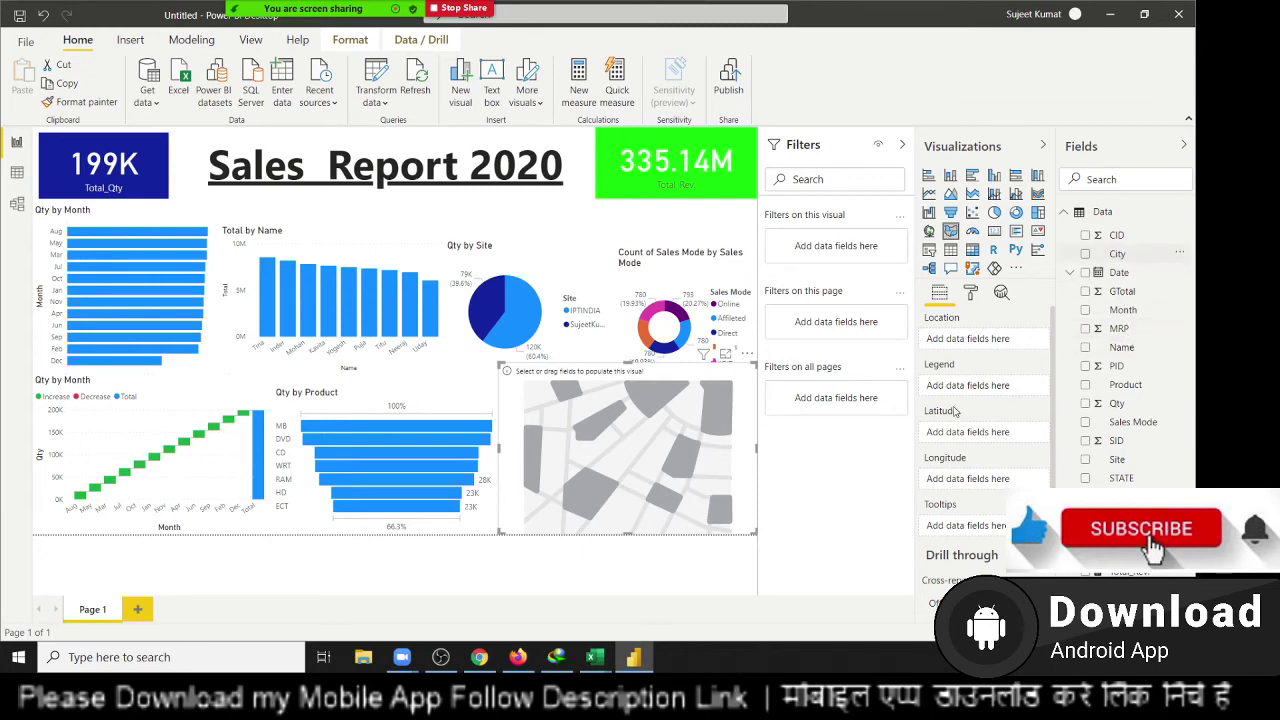
{"action": "left_click", "coordinate": [1085, 254]}
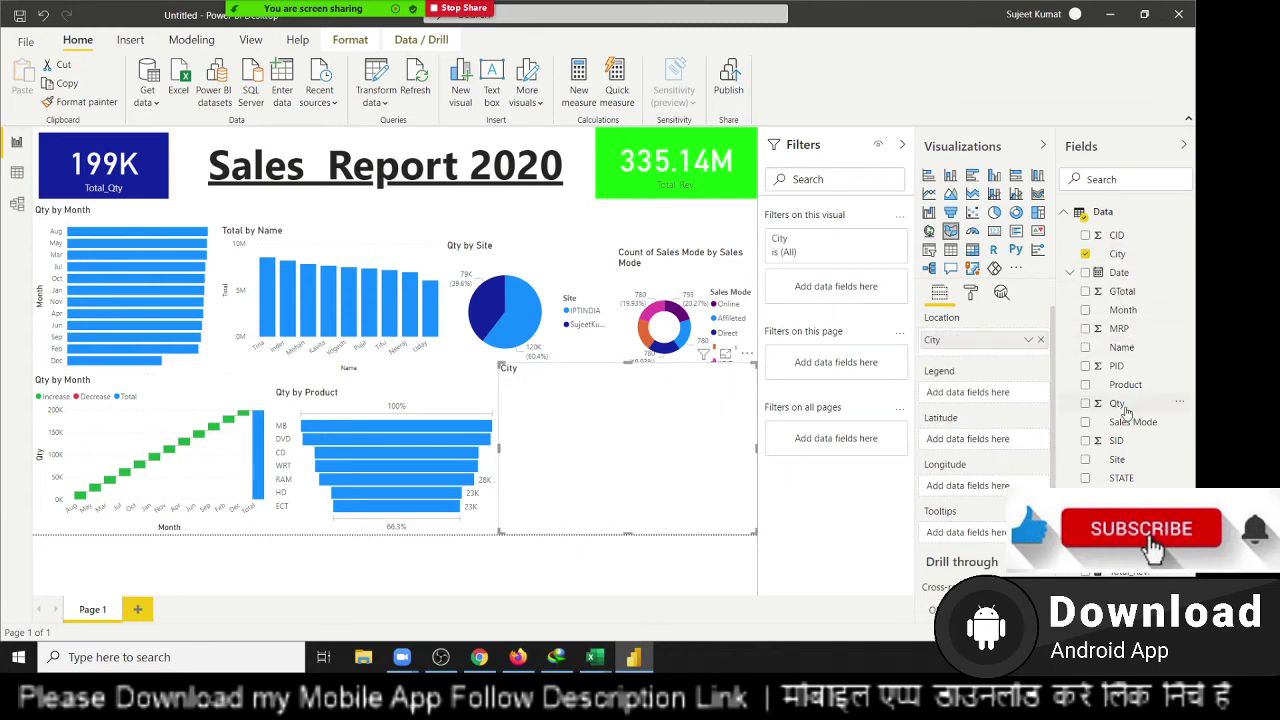
{"action": "left_click_drag", "start_coordinate": [1126, 412], "coordinate": [655, 461]}
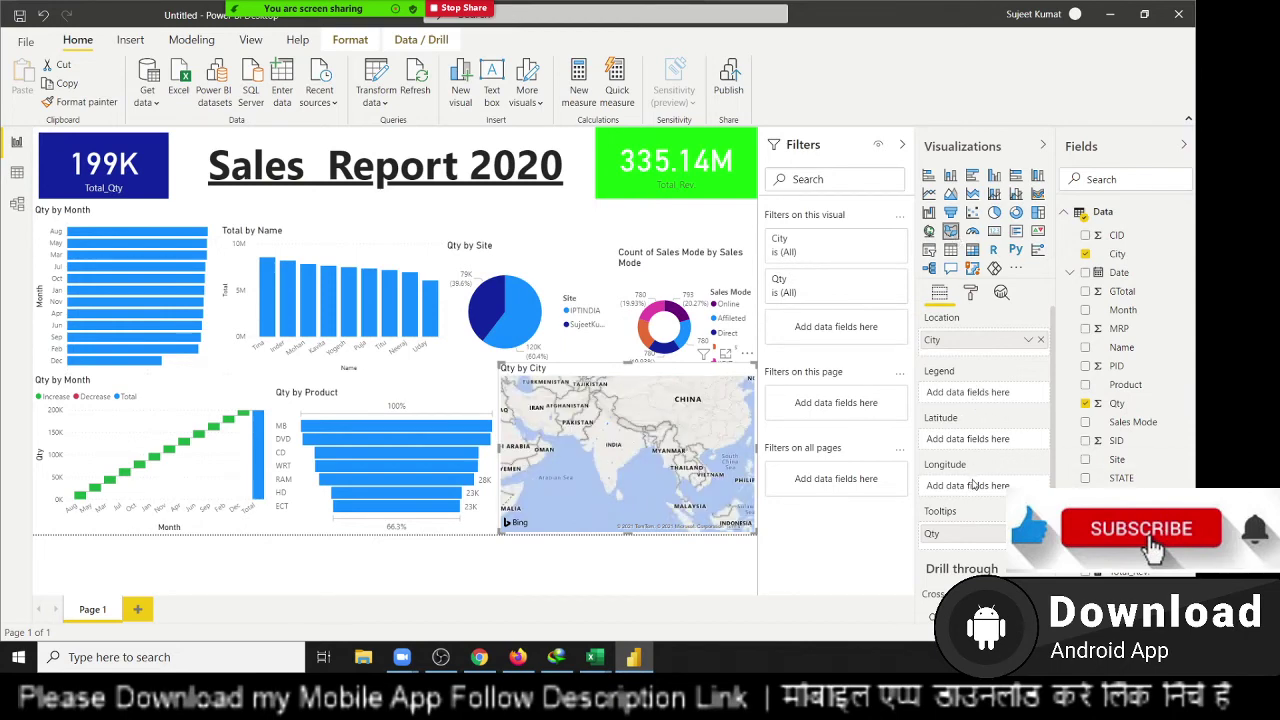
{"action": "scroll", "coordinate": [978, 459], "scroll_direction": "down", "scroll_amount": 2}
{"action": "scroll", "coordinate": [980, 455], "scroll_direction": "up", "scroll_amount": 2}
{"action": "scroll", "coordinate": [1015, 438], "scroll_direction": "down", "scroll_amount": 2}
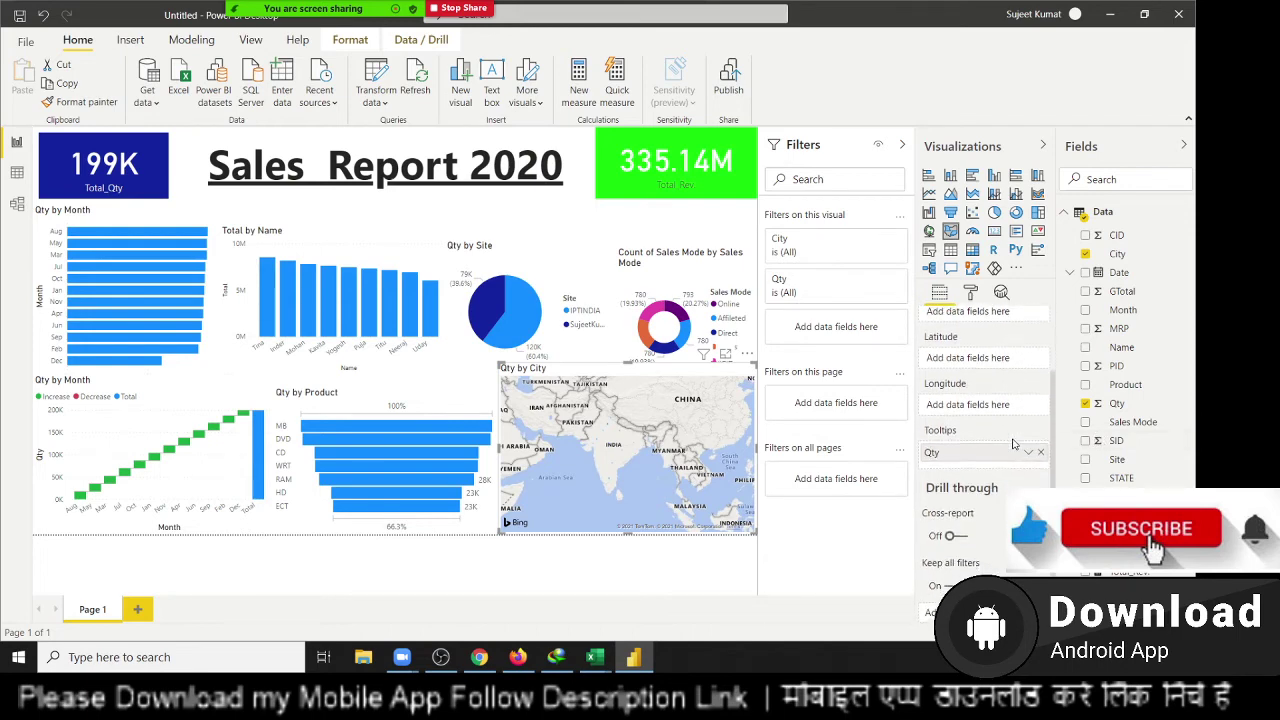
{"action": "scroll", "coordinate": [1005, 495], "scroll_direction": "up", "scroll_amount": 2}
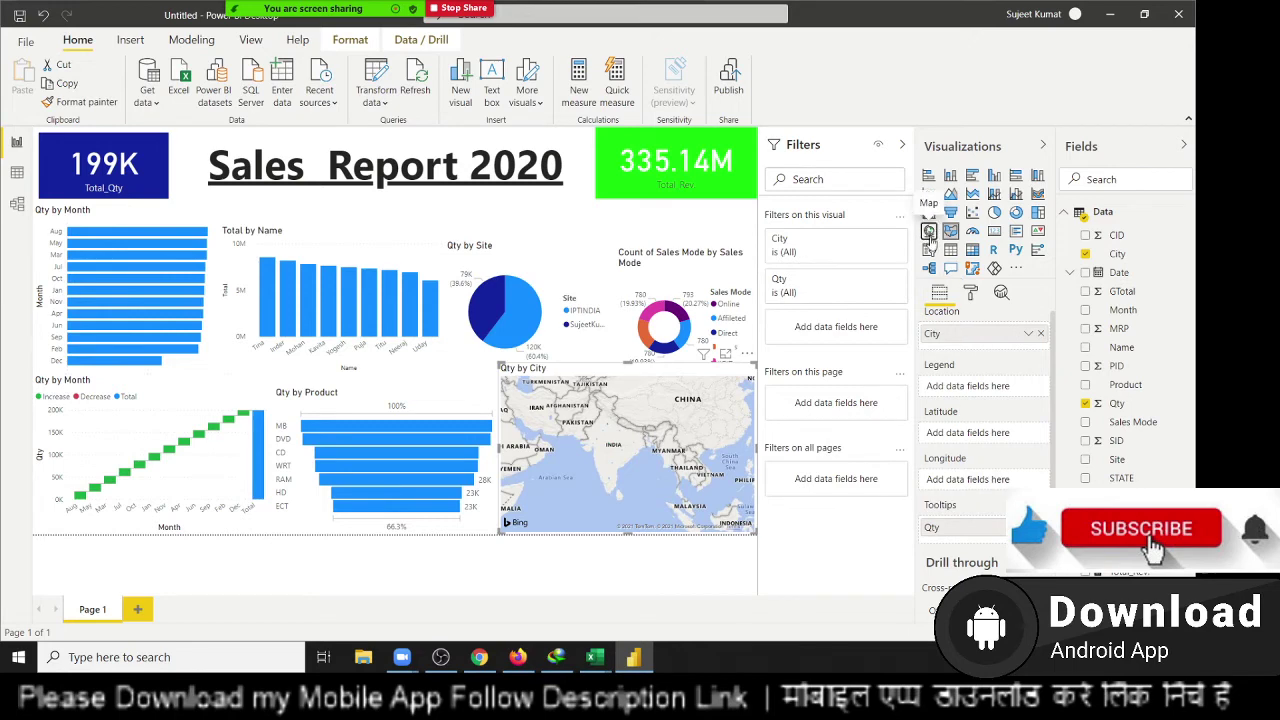
{"action": "left_click", "coordinate": [928, 231]}
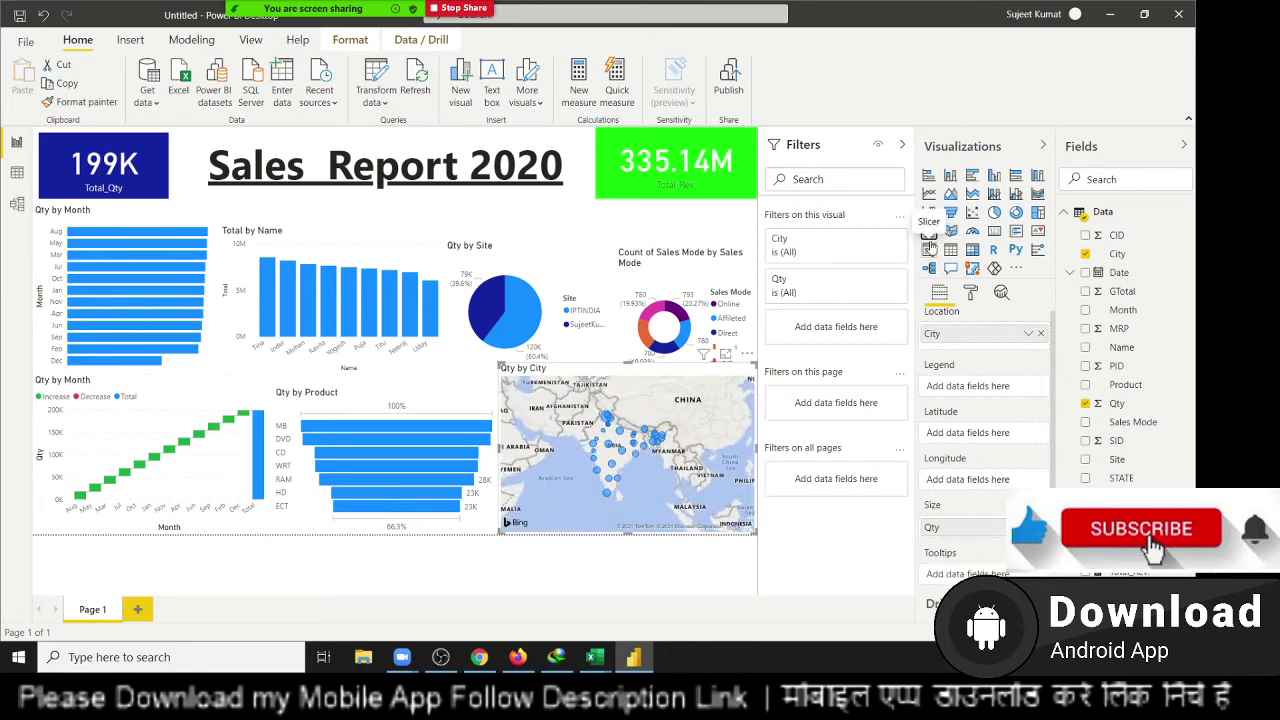
{"action": "left_click", "coordinate": [521, 554]}
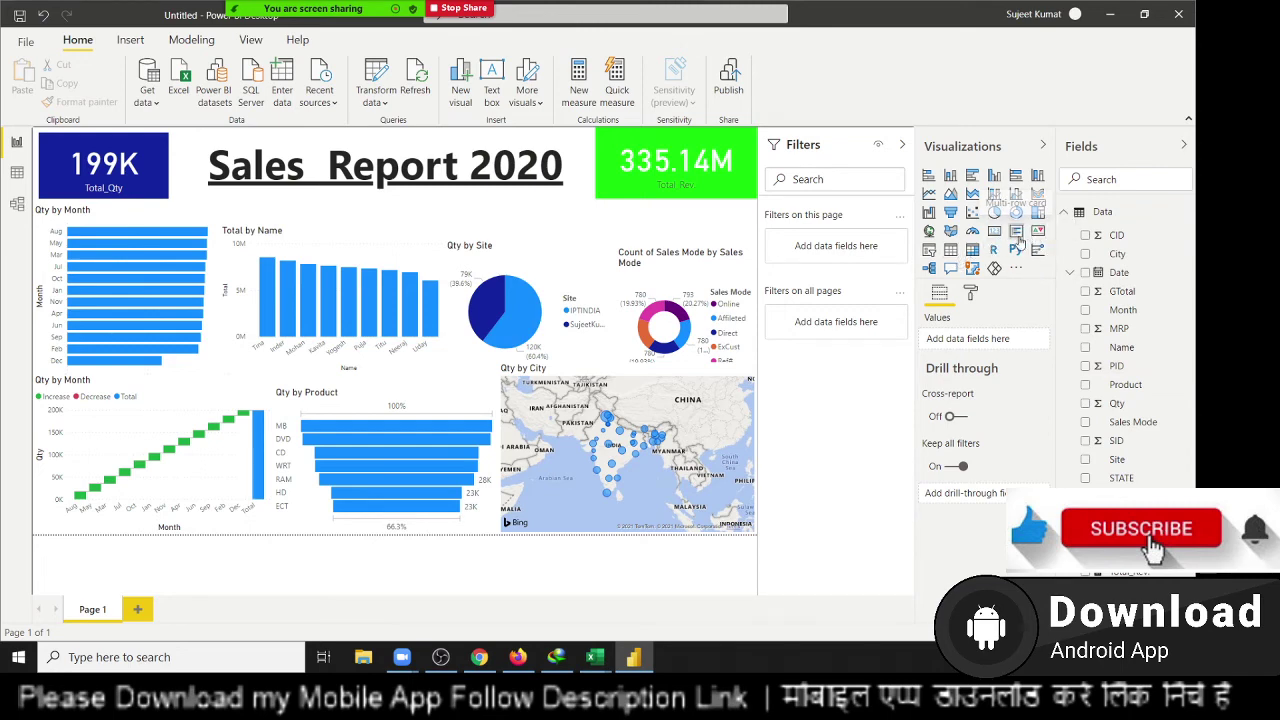
- Insert a new slicer onto the page and drag the Sales Mode field toward it
{"action": "left_click", "coordinate": [930, 252]}
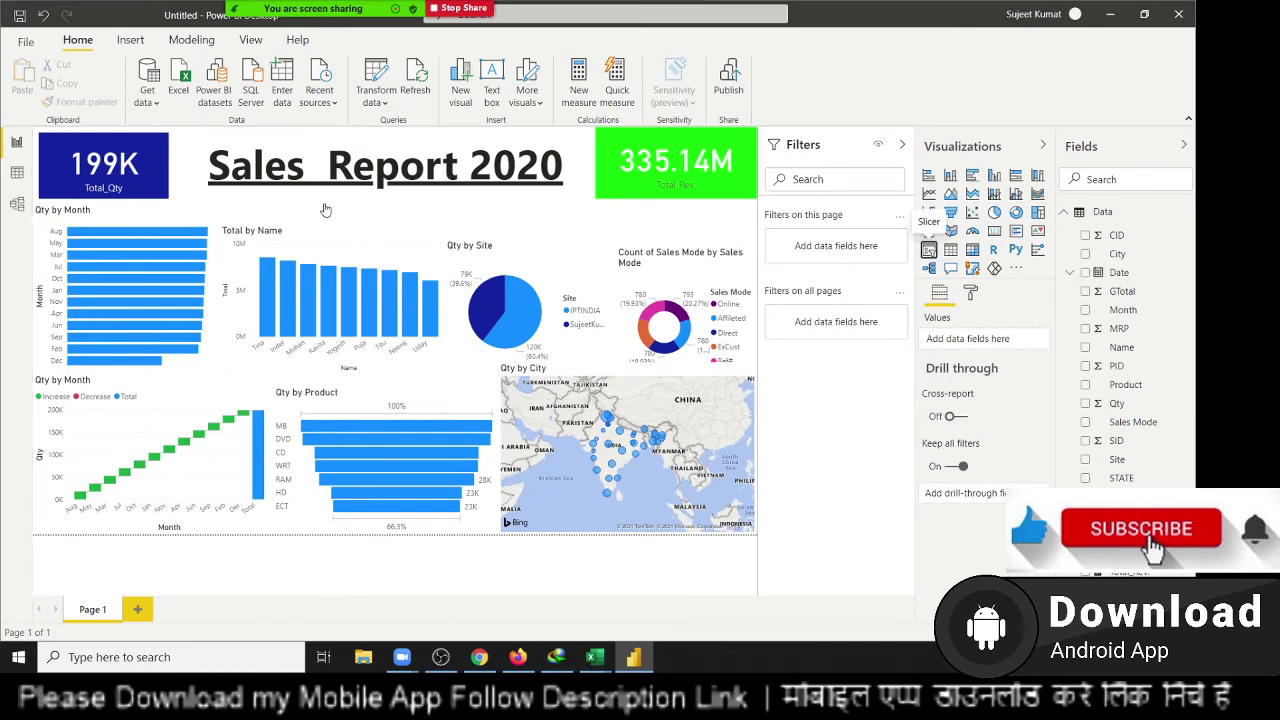
{"action": "left_click_drag", "start_coordinate": [195, 196], "coordinate": [419, 205]}
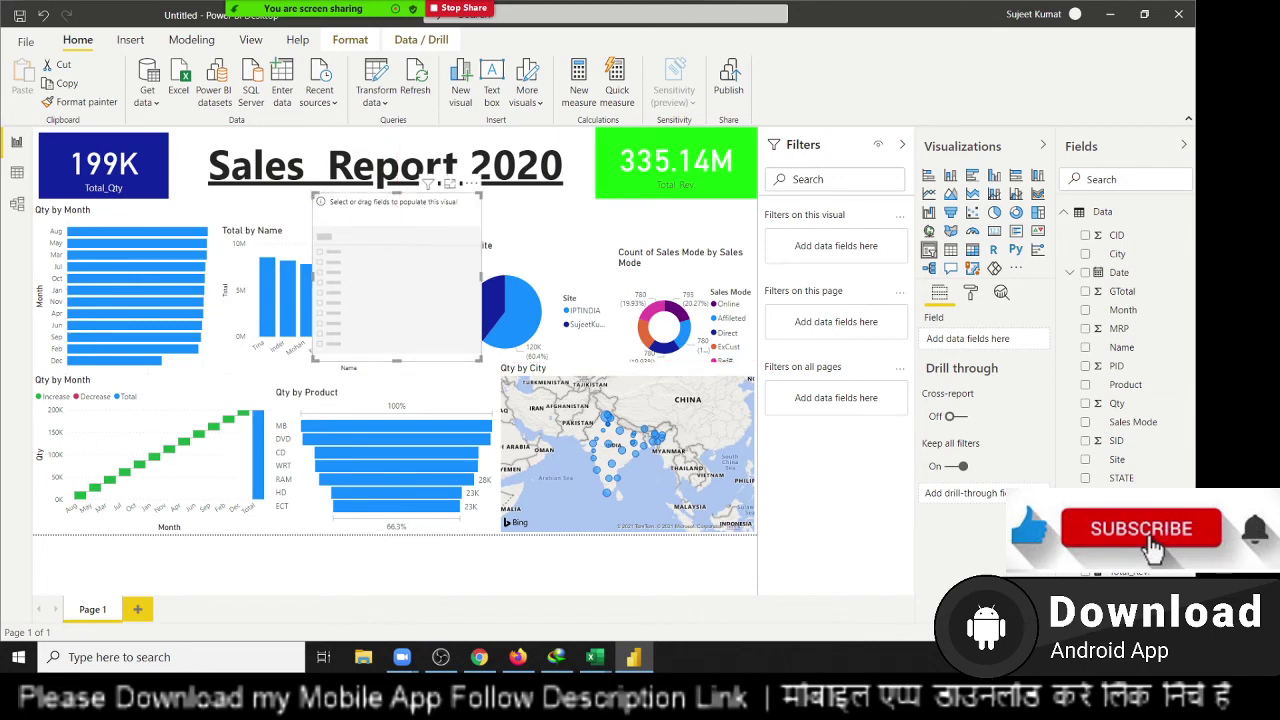
{"action": "mouse_move", "coordinate": [1140, 424]}
{"action": "left_mouse_down"}
{"action": "mouse_move", "coordinate": [470, 330]}
{"action": "mouse_move", "coordinate": [437, 295]}
{"action": "left_mouse_up"}
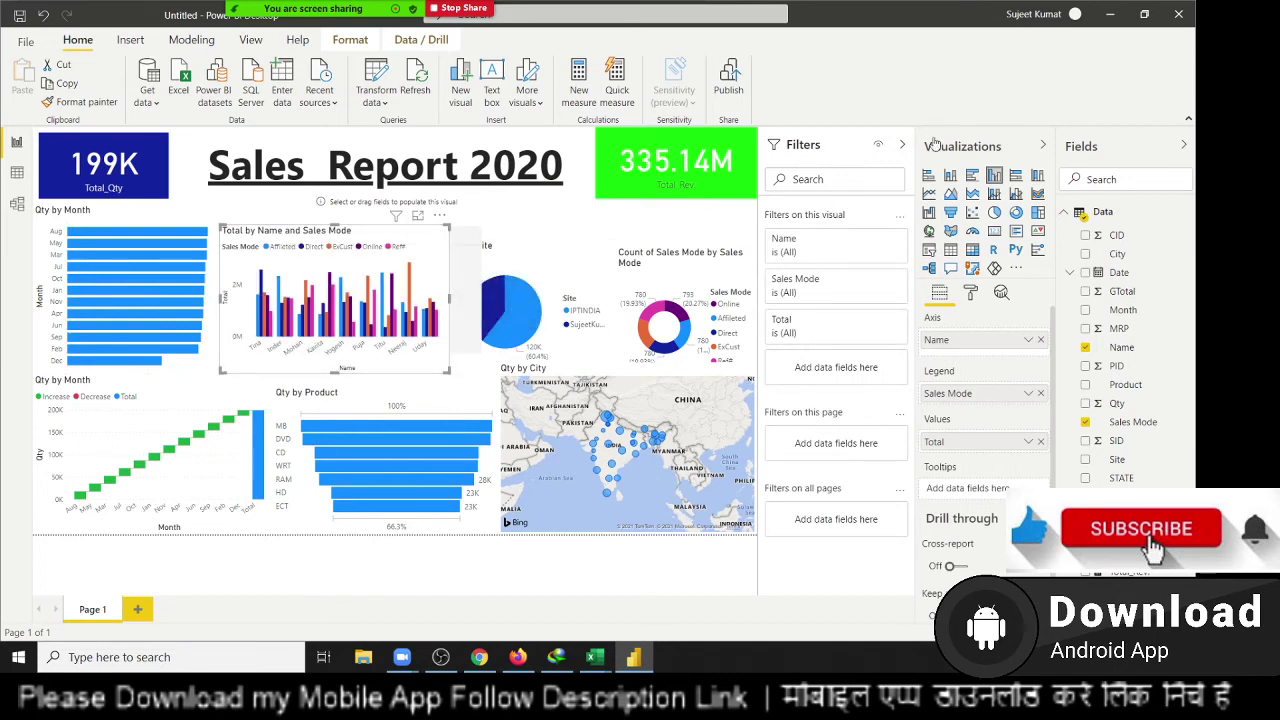
- Undo the Sales Mode changes on Total by Name, then move the empty slicer beside the title
{"action": "left_click", "coordinate": [929, 252]}
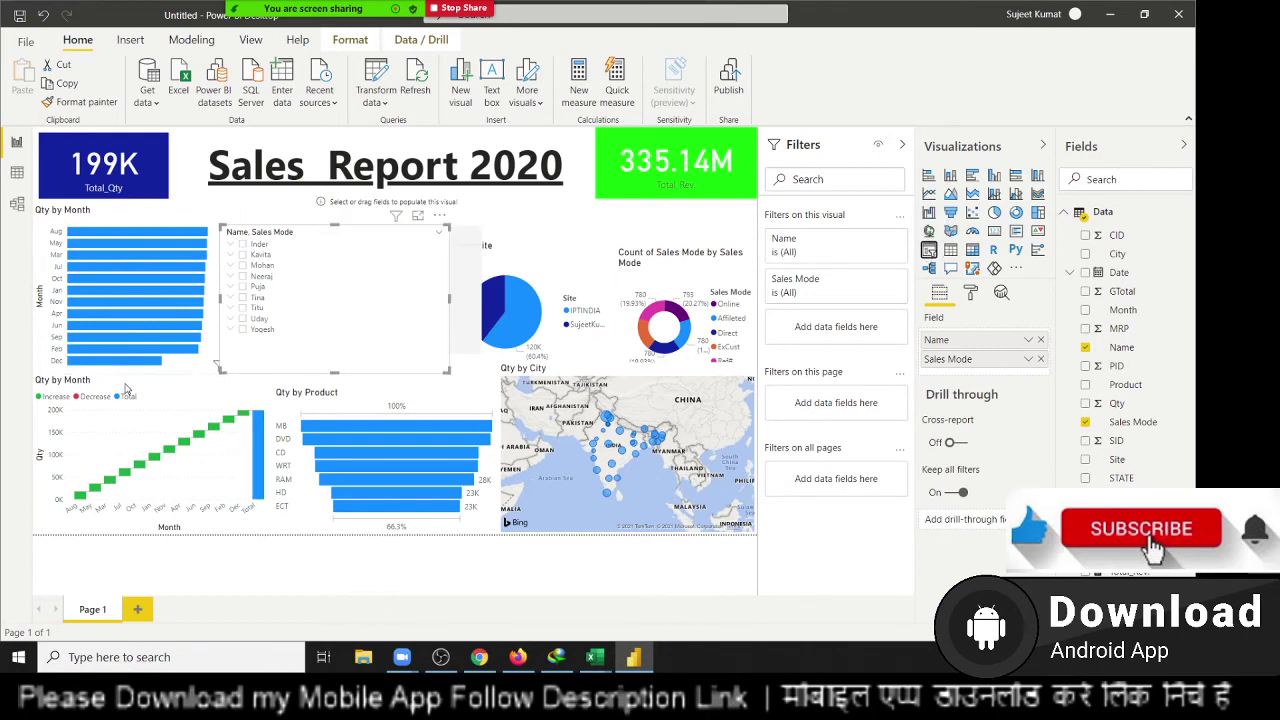
{"action": "key", "text": "ctrl+z"}
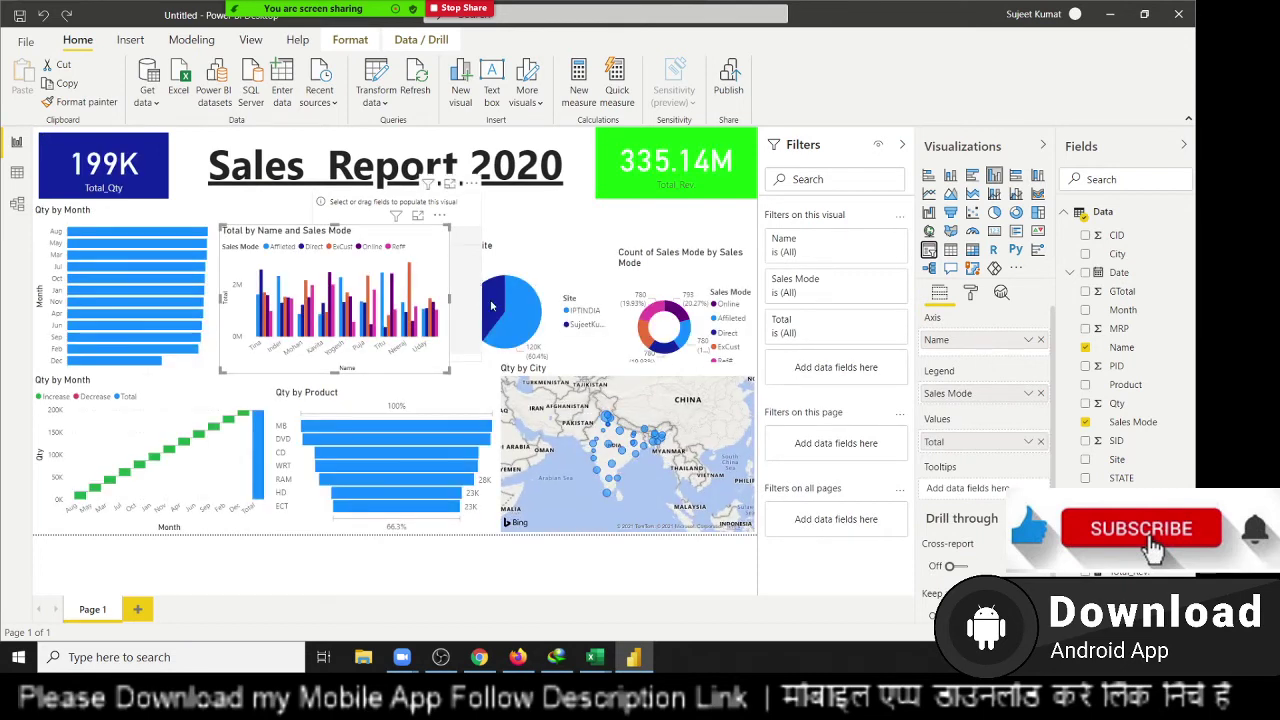
{"action": "mouse_move", "coordinate": [536, 338]}
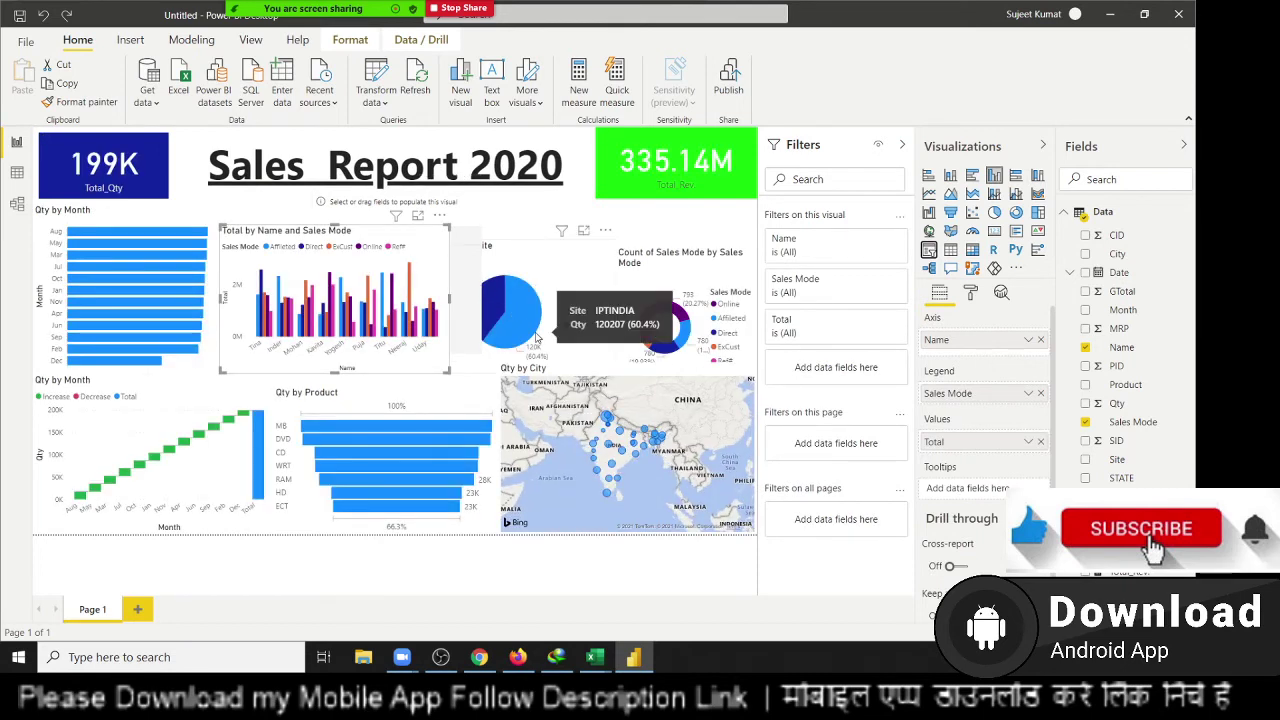
{"action": "key", "text": "ctrl+z"}
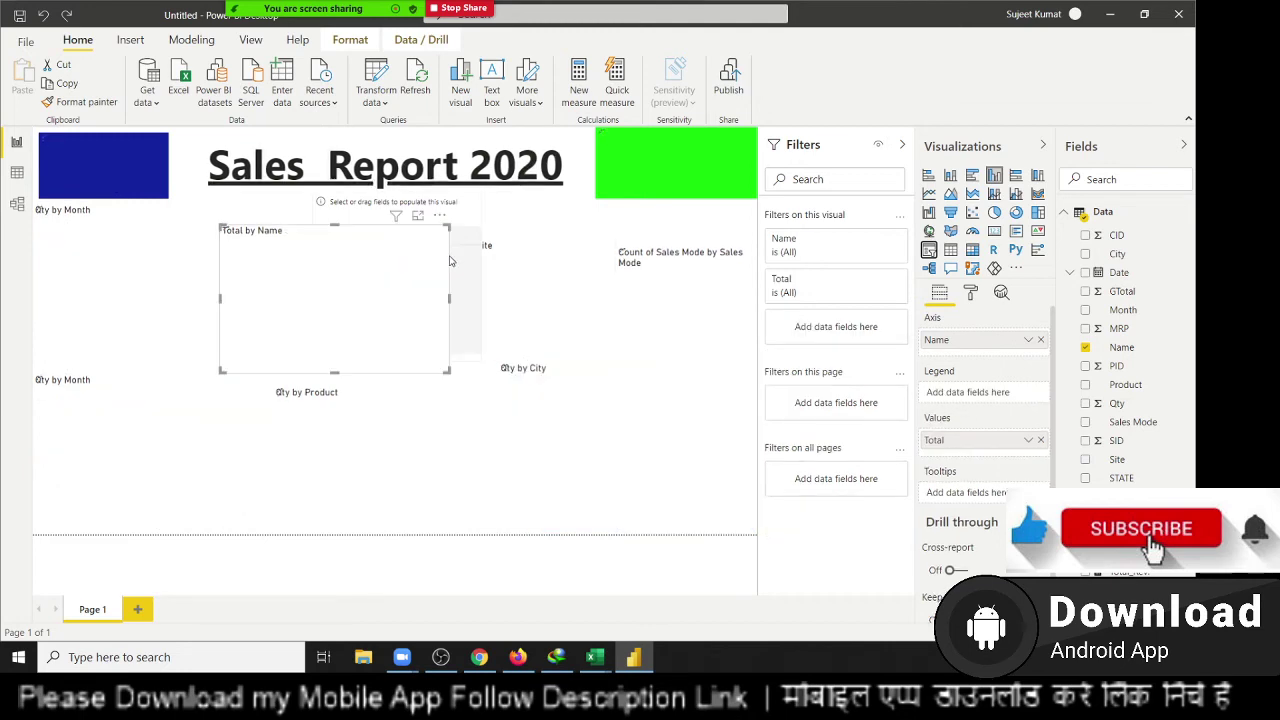
{"action": "left_click", "coordinate": [470, 246]}
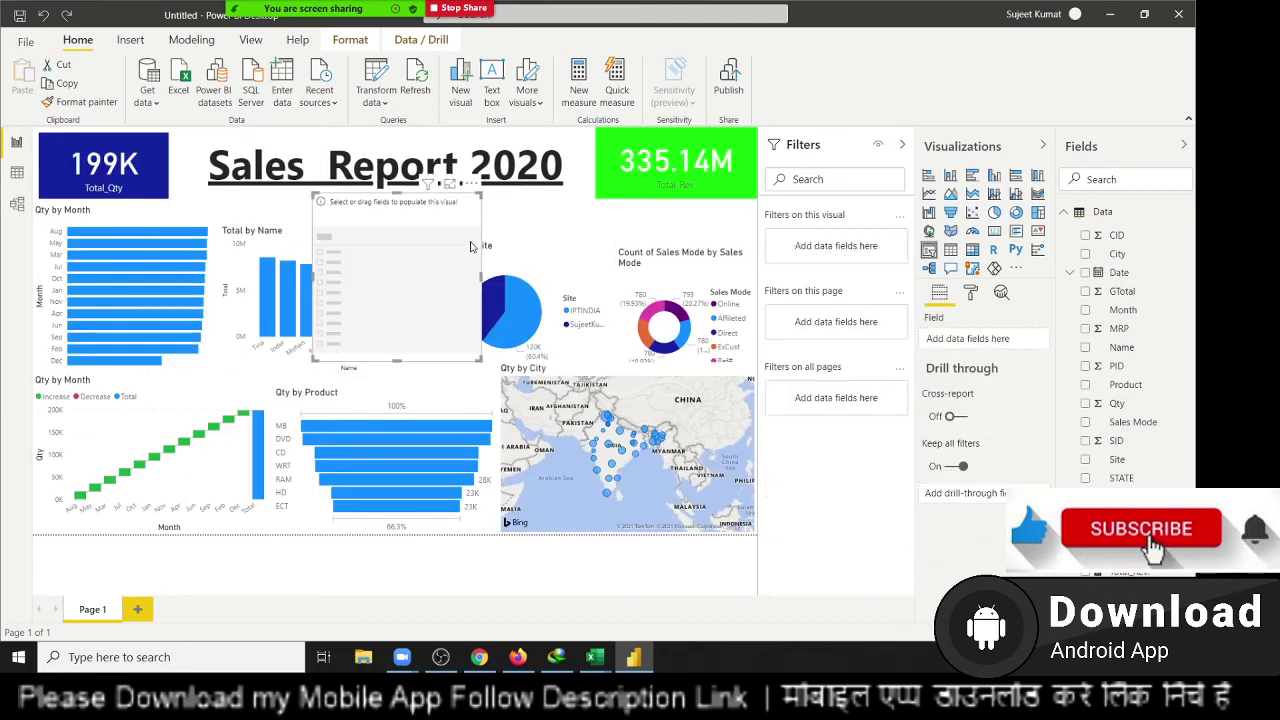
{"action": "left_click_drag", "start_coordinate": [368, 203], "coordinate": [518, 118]}
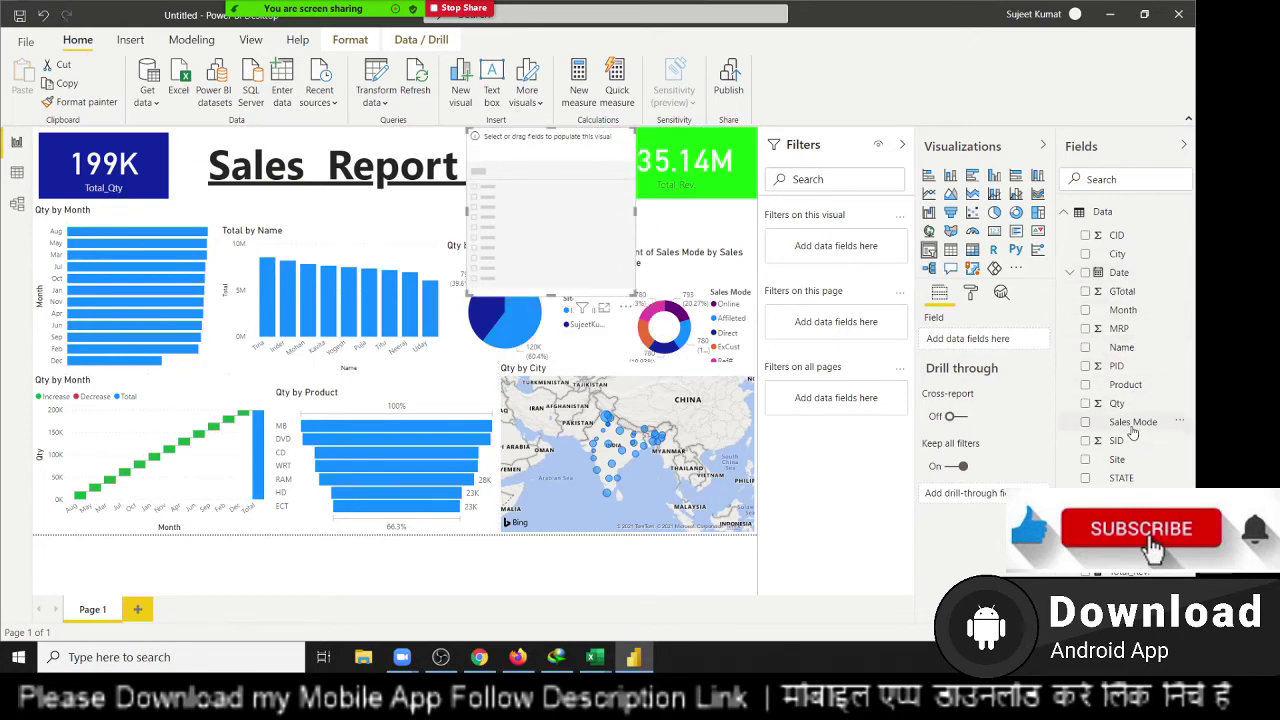
- Assign the Sales Mode field to the empty slicer
{"action": "left_click_drag", "start_coordinate": [727, 343], "coordinate": [561, 157]}
{"action": "left_click", "coordinate": [563, 153]}
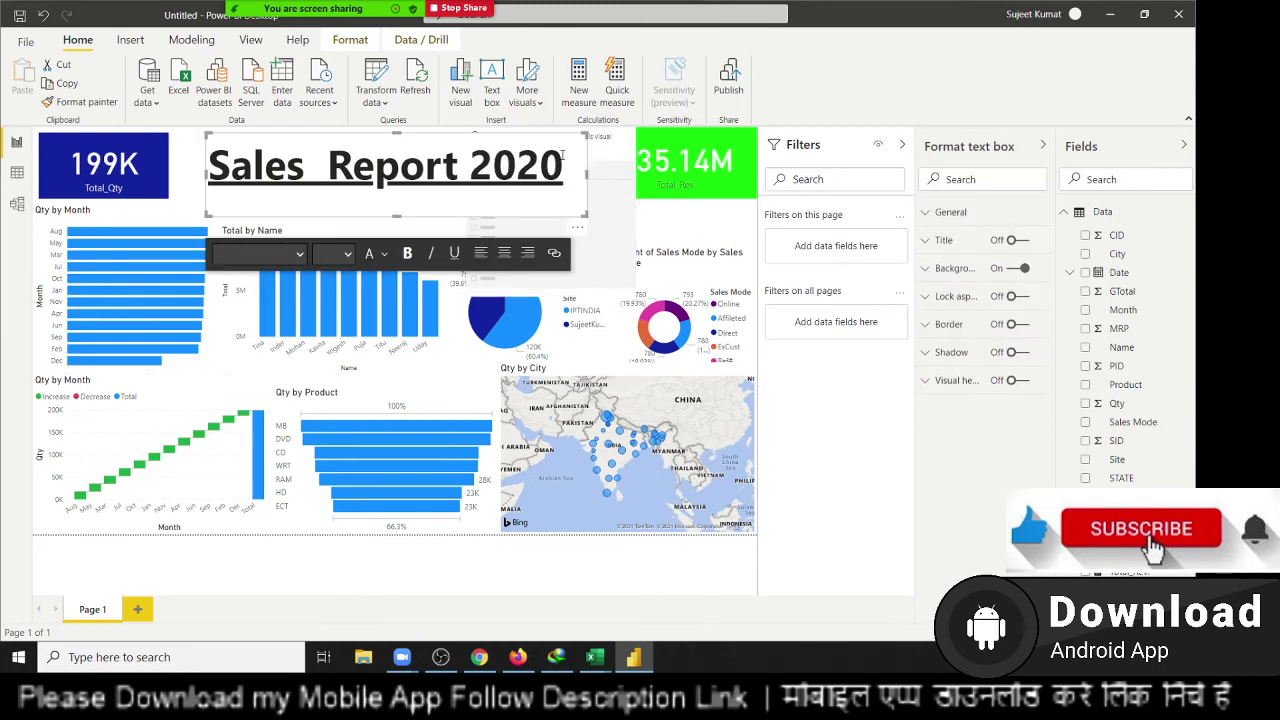
{"action": "left_click", "coordinate": [615, 288]}
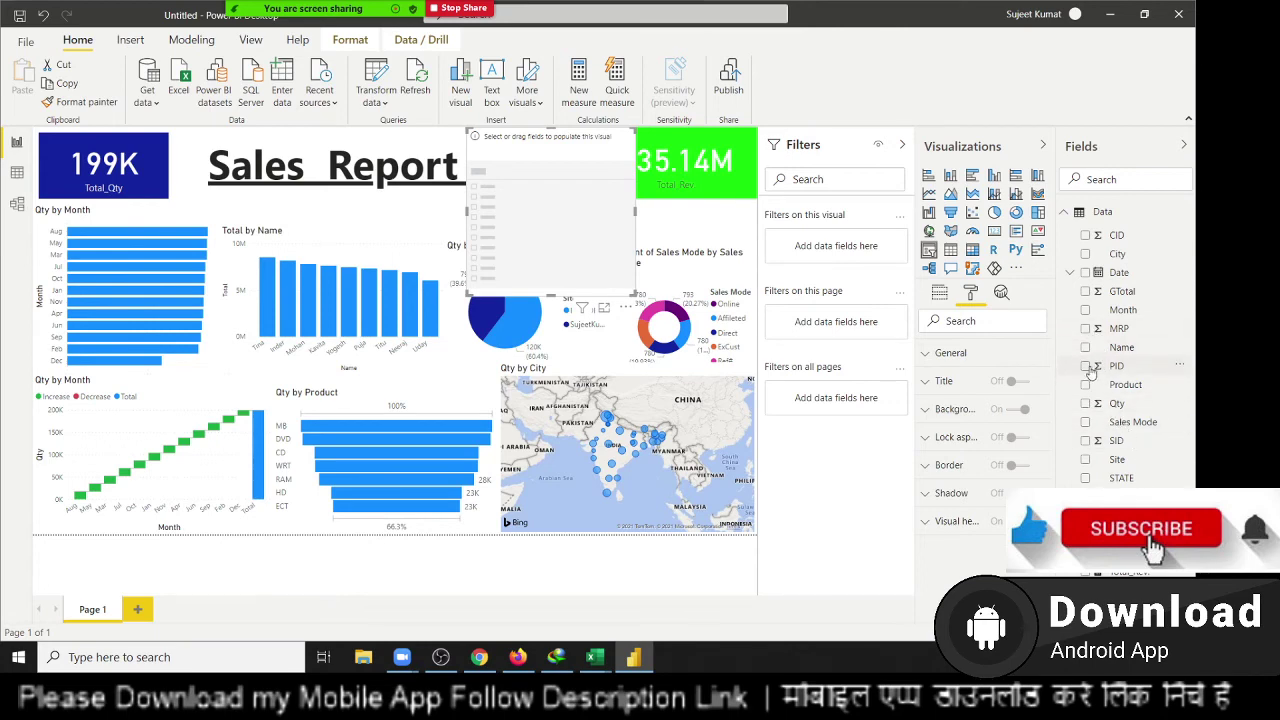
{"action": "left_click", "coordinate": [1086, 422]}
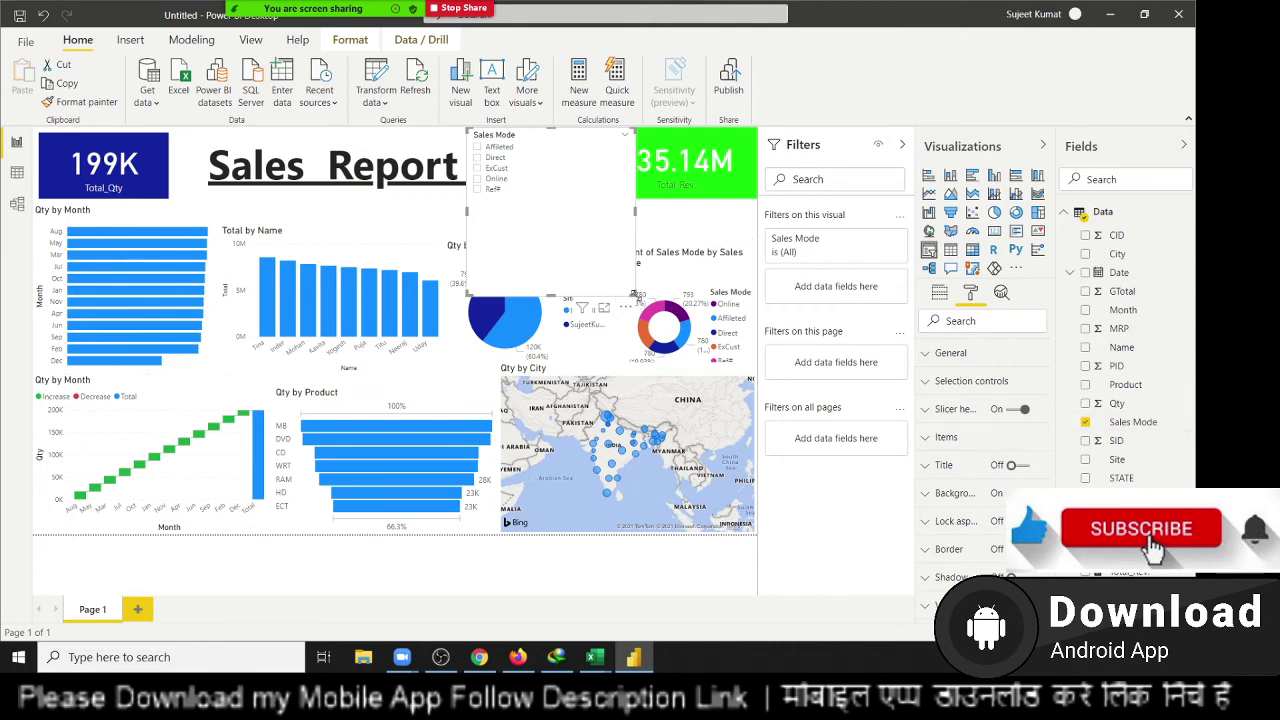
- Switch the slicer to Dropdown style, shrink it, and place it just below the Sales Report 2020 title
{"action": "left_click_drag", "start_coordinate": [641, 292], "coordinate": [644, 274]}
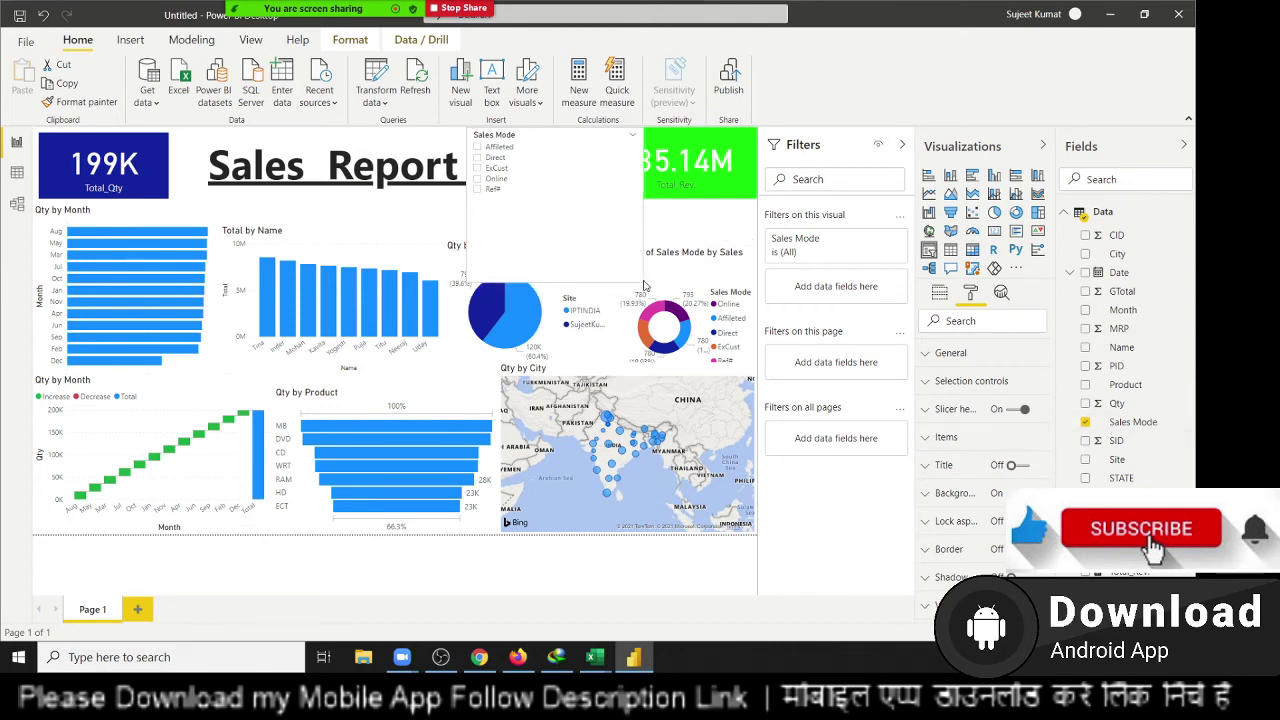
{"action": "left_click", "coordinate": [632, 136]}
{"action": "left_click", "coordinate": [610, 169]}
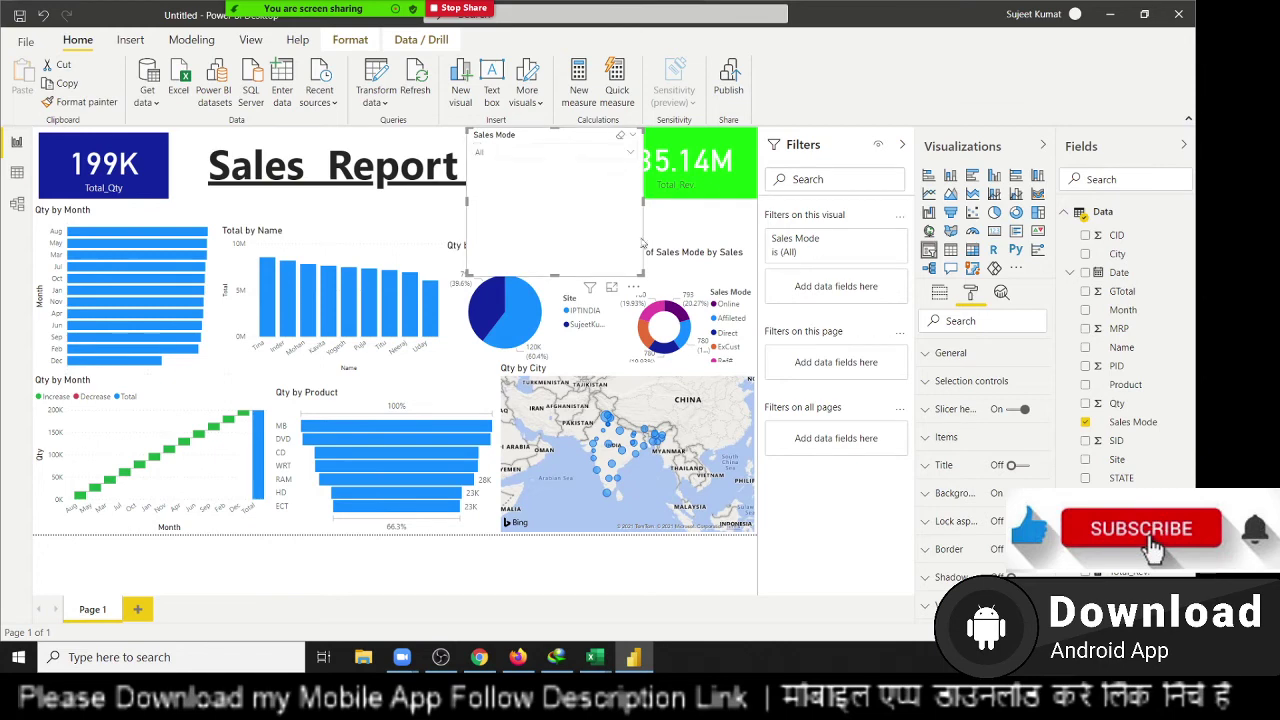
{"action": "mouse_move", "coordinate": [643, 273]}
{"action": "left_mouse_down"}
{"action": "mouse_move", "coordinate": [619, 168]}
{"action": "mouse_move", "coordinate": [627, 176]}
{"action": "left_mouse_up"}
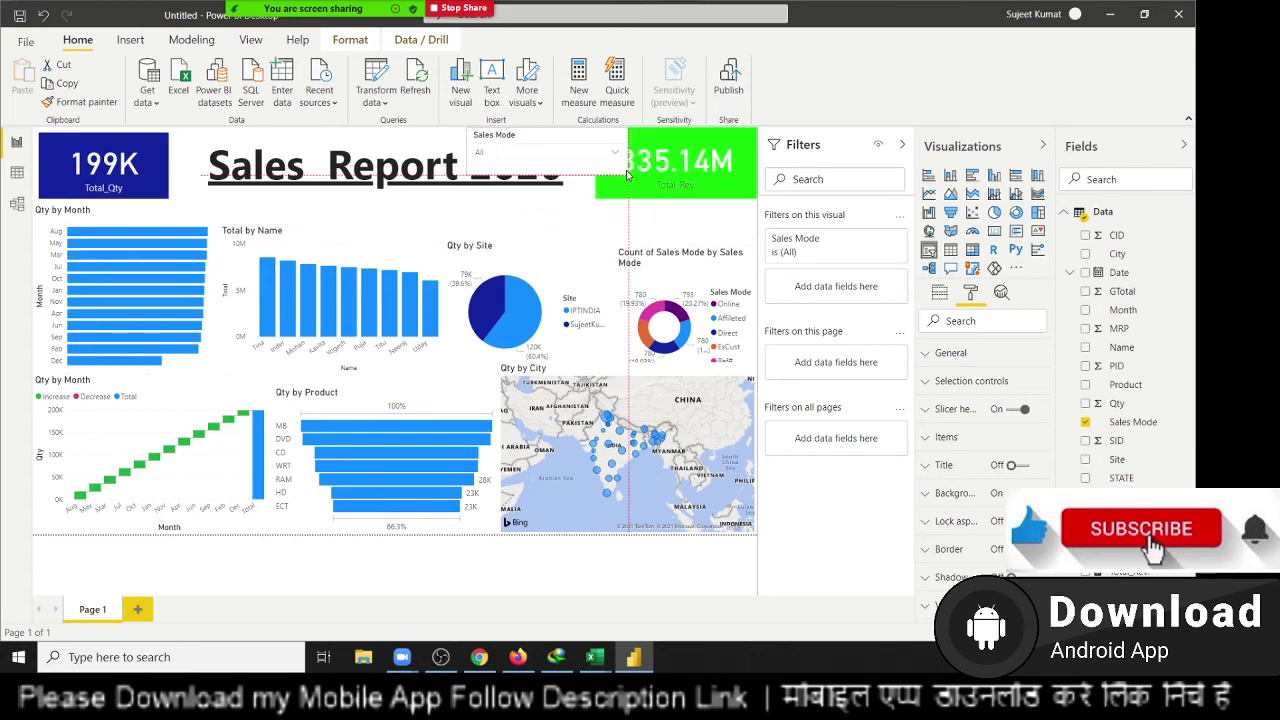
{"action": "mouse_move", "coordinate": [540, 136]}
{"action": "left_mouse_down"}
{"action": "mouse_move", "coordinate": [407, 211]}
{"action": "mouse_move", "coordinate": [405, 198]}
{"action": "left_mouse_up"}
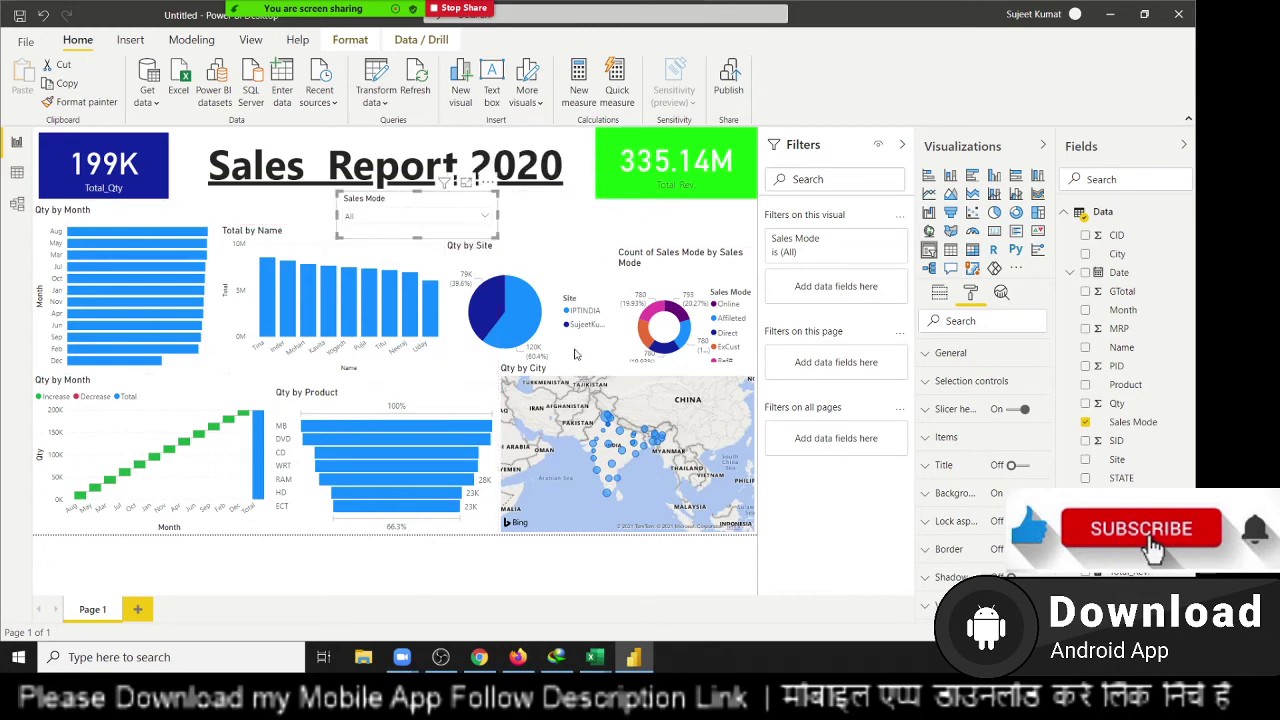
{"action": "left_click", "coordinate": [558, 228]}
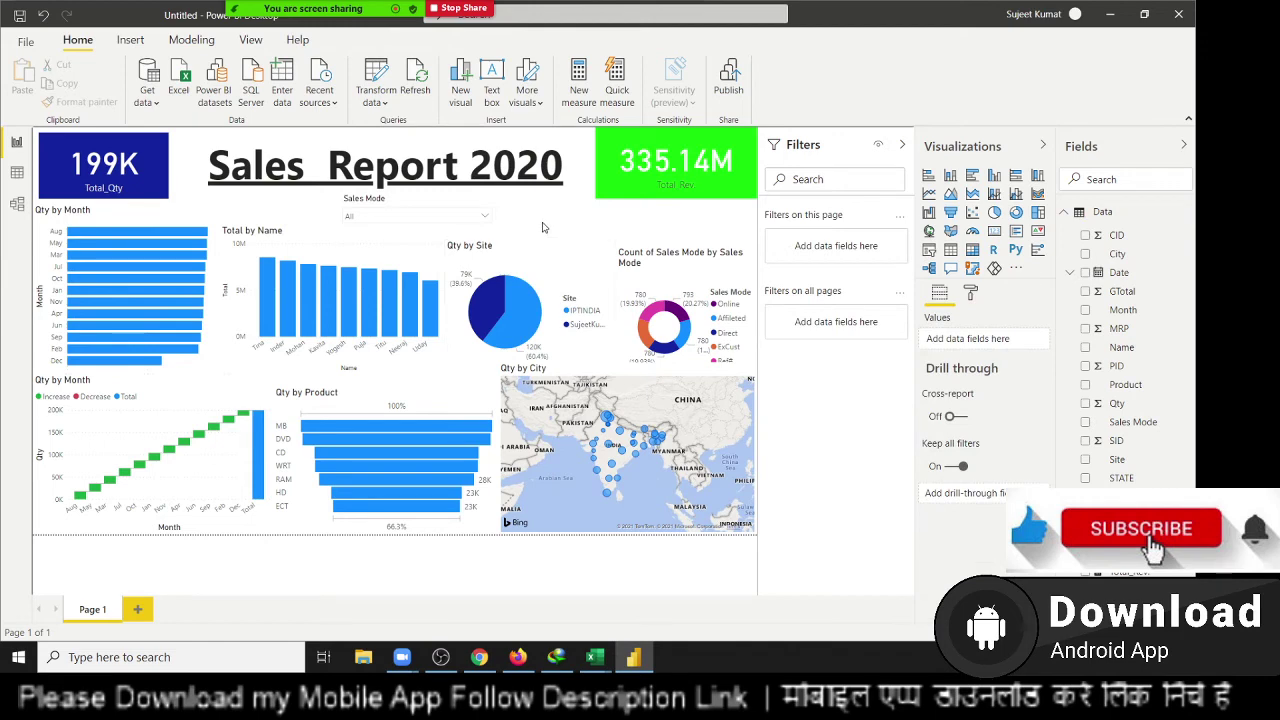
- Filter the Sales Mode slicer to Direct, dropping the cards to 38K Total_Qty and 13.58M Total_Rev
{"action": "left_click", "coordinate": [488, 217]}
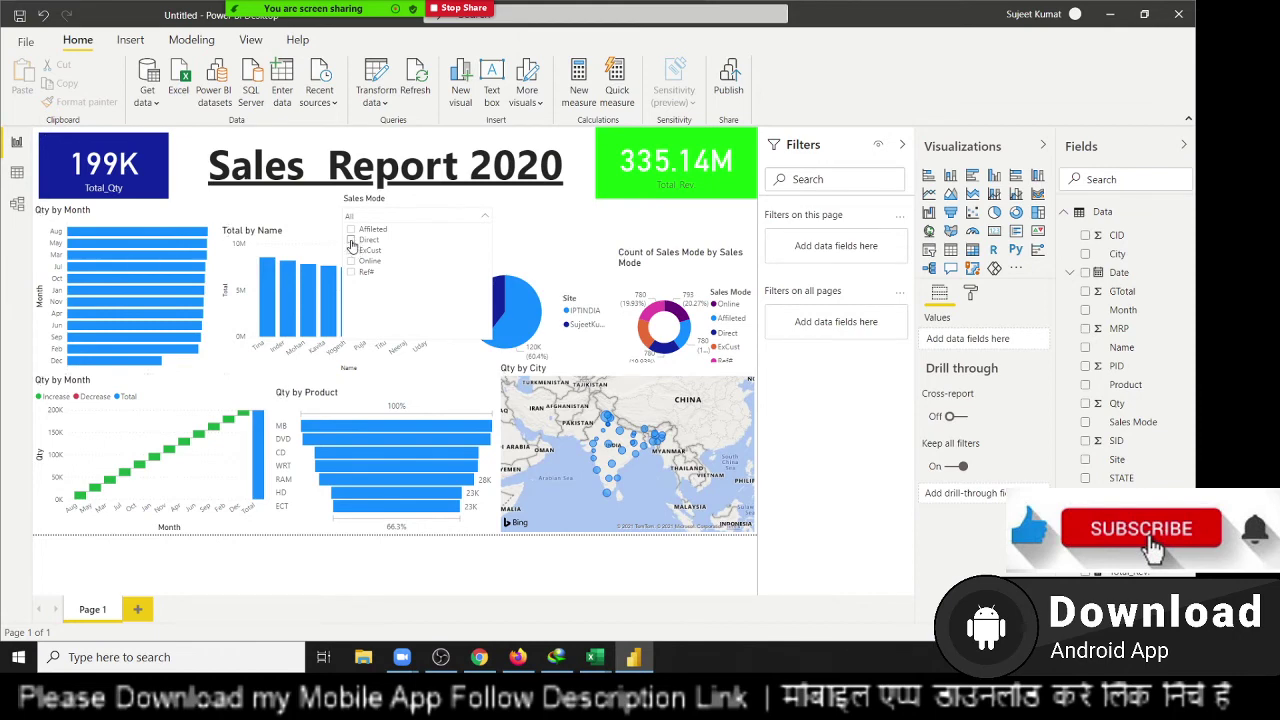
{"action": "left_click", "coordinate": [351, 240]}
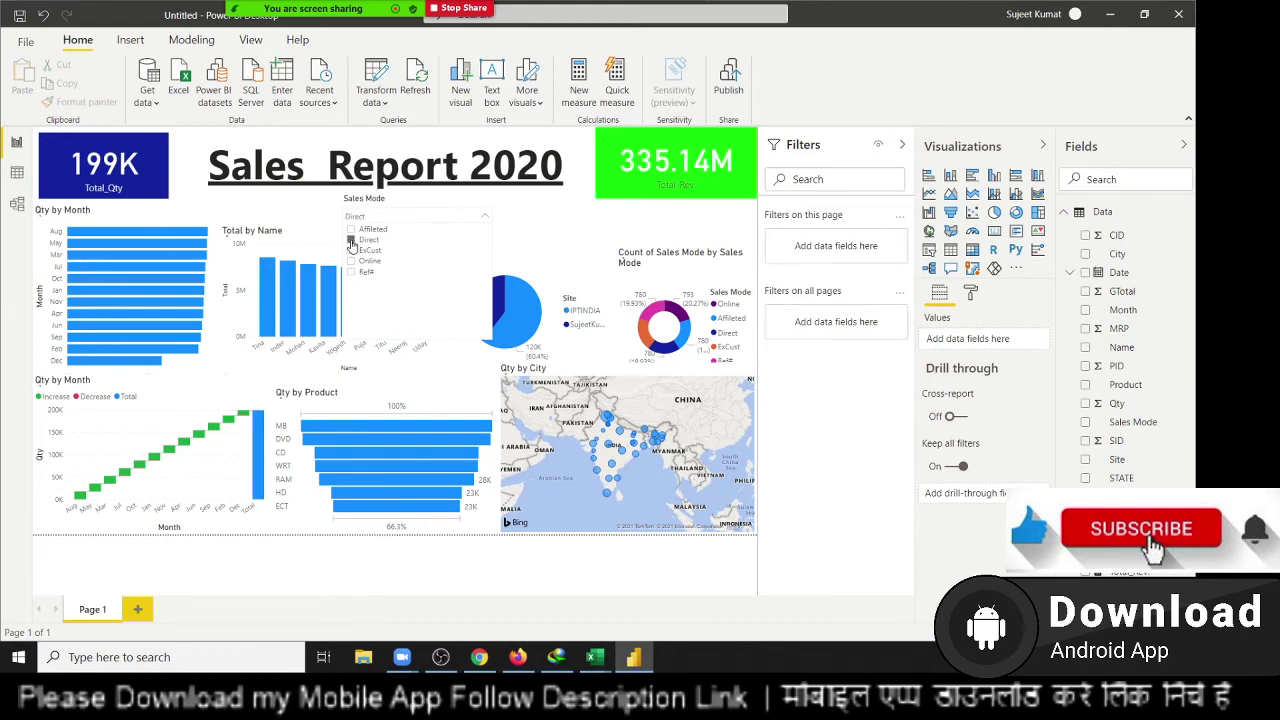
{"action": "left_click", "coordinate": [568, 212]}
- Export the Direct-filtered Sales Report 2020 page to PDF
{"action": "left_click", "coordinate": [564, 212]}
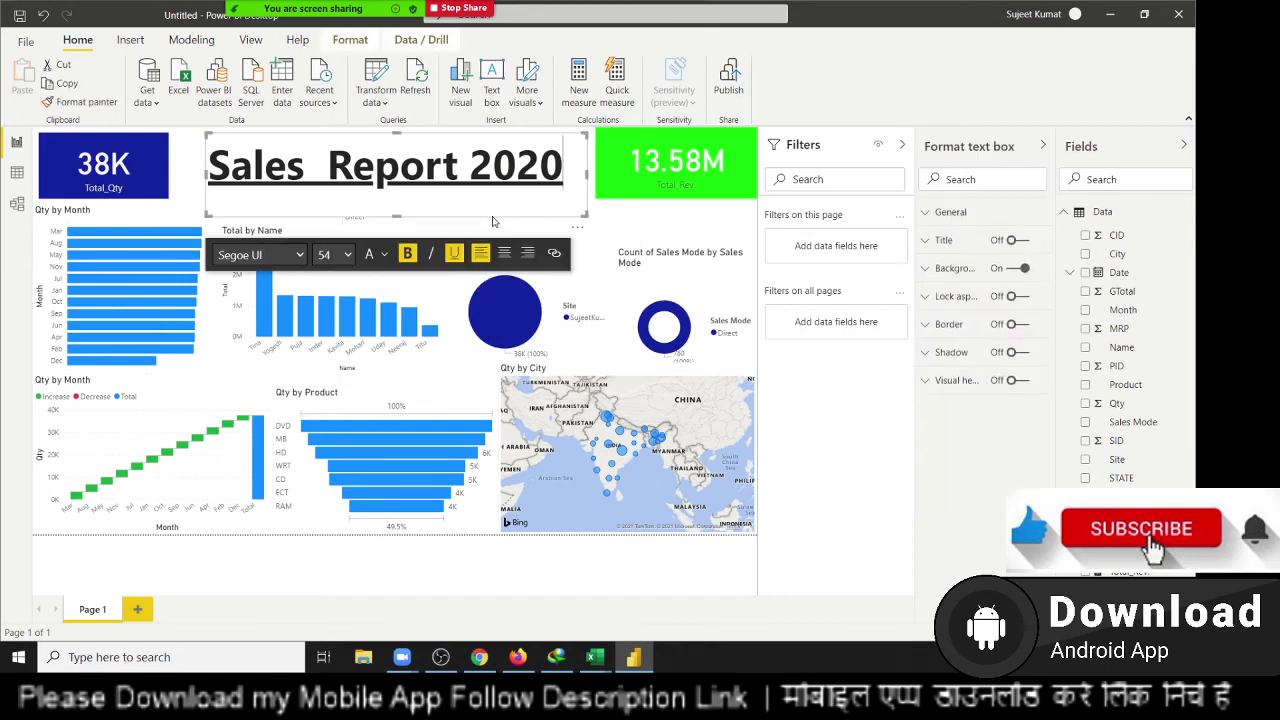
{"action": "left_click", "coordinate": [839, 434]}
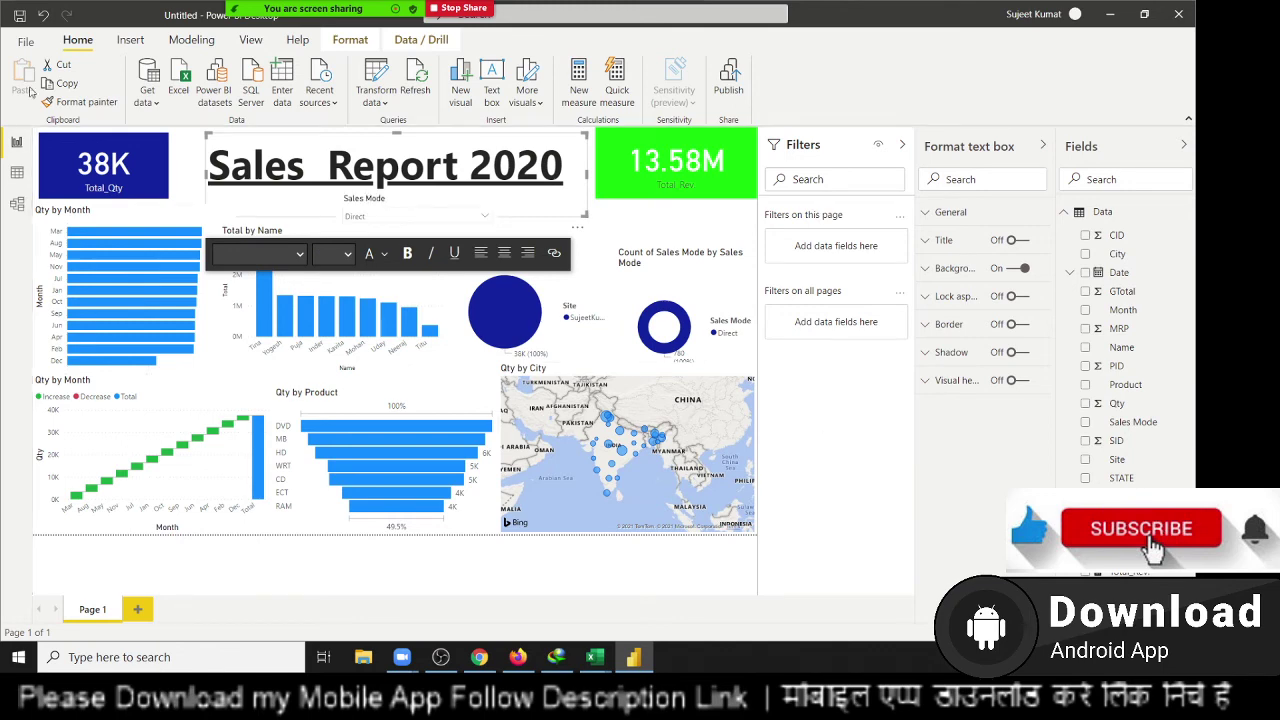
{"action": "left_click", "coordinate": [22, 44]}
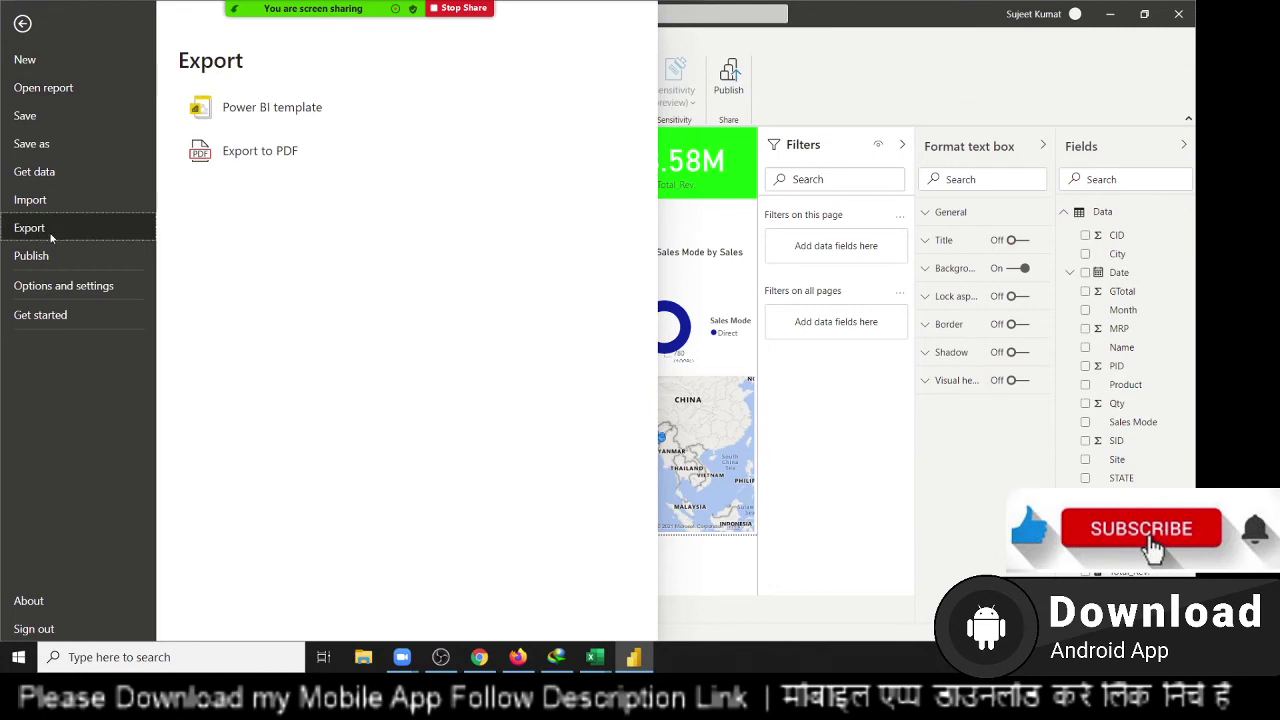
{"action": "left_click", "coordinate": [263, 160]}
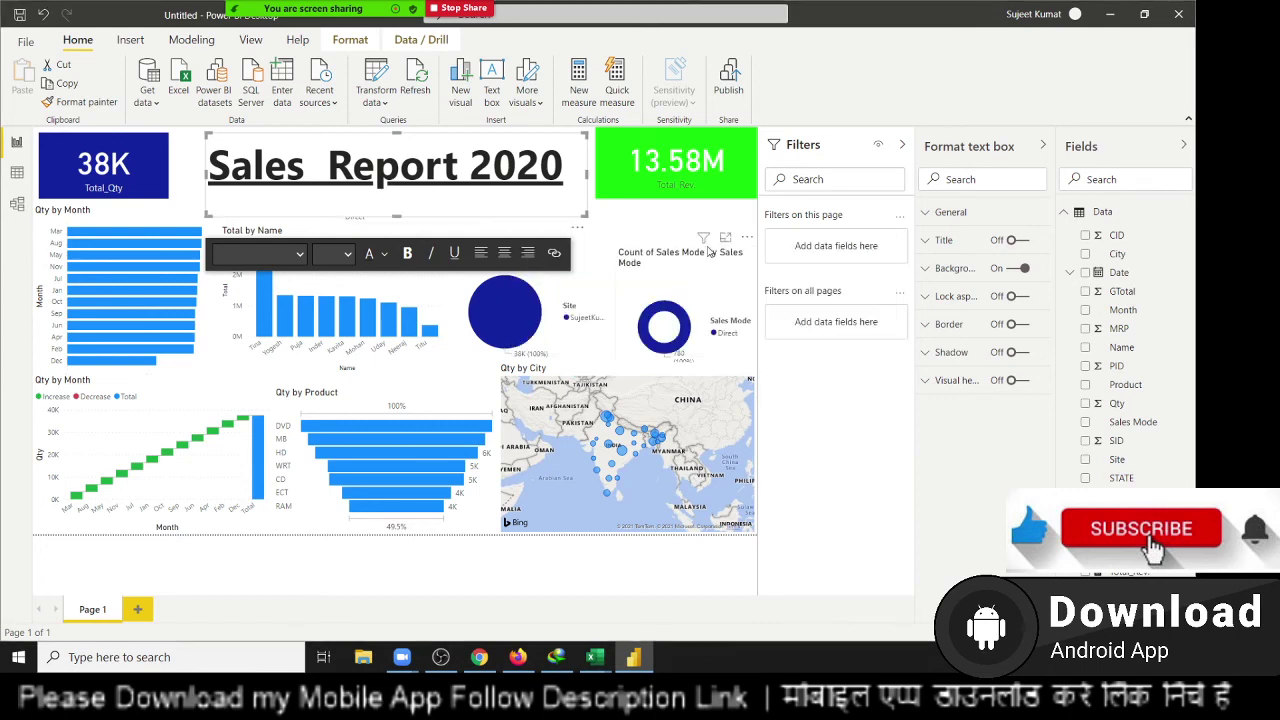
- Review the exported Untitled.pdf in Edge, then close it
{"action": "mouse_move", "coordinate": [702, 247]}
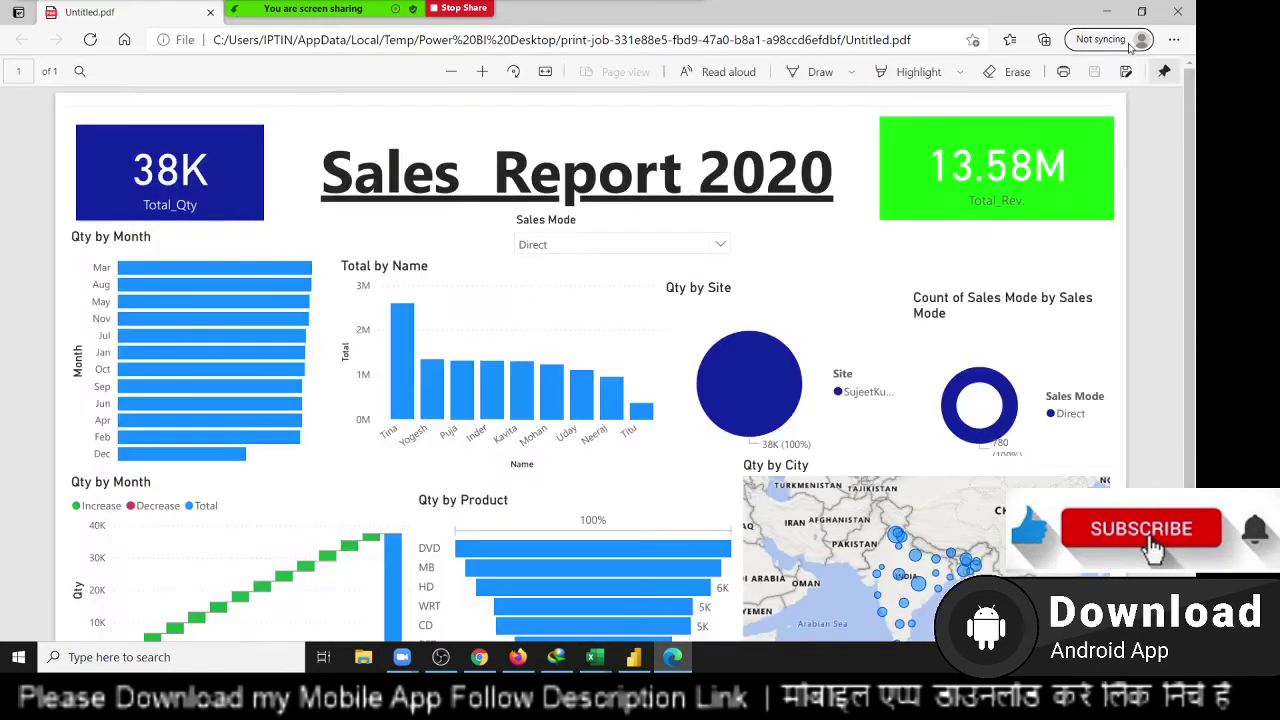
{"action": "scroll", "coordinate": [1048, 345], "scroll_direction": "down", "scroll_amount": 1}
{"action": "scroll", "coordinate": [1048, 345], "scroll_direction": "up", "scroll_amount": 1}
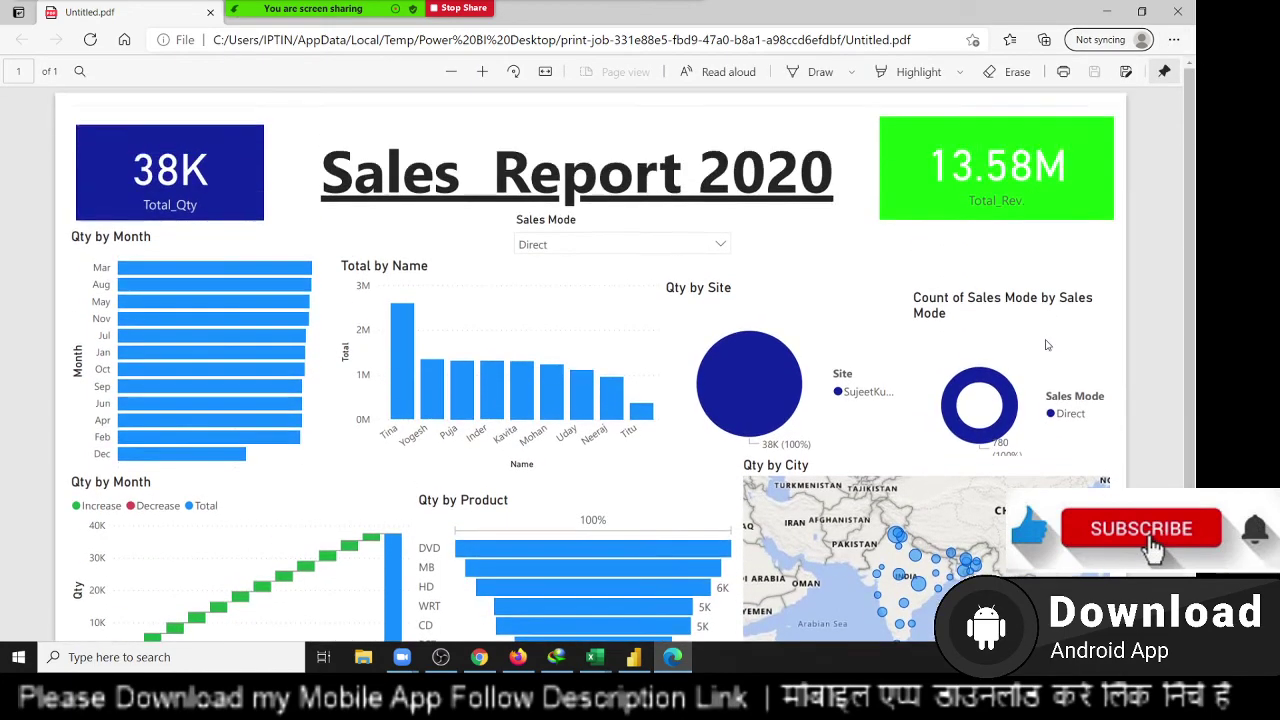
{"action": "left_click", "coordinate": [1190, 12]}
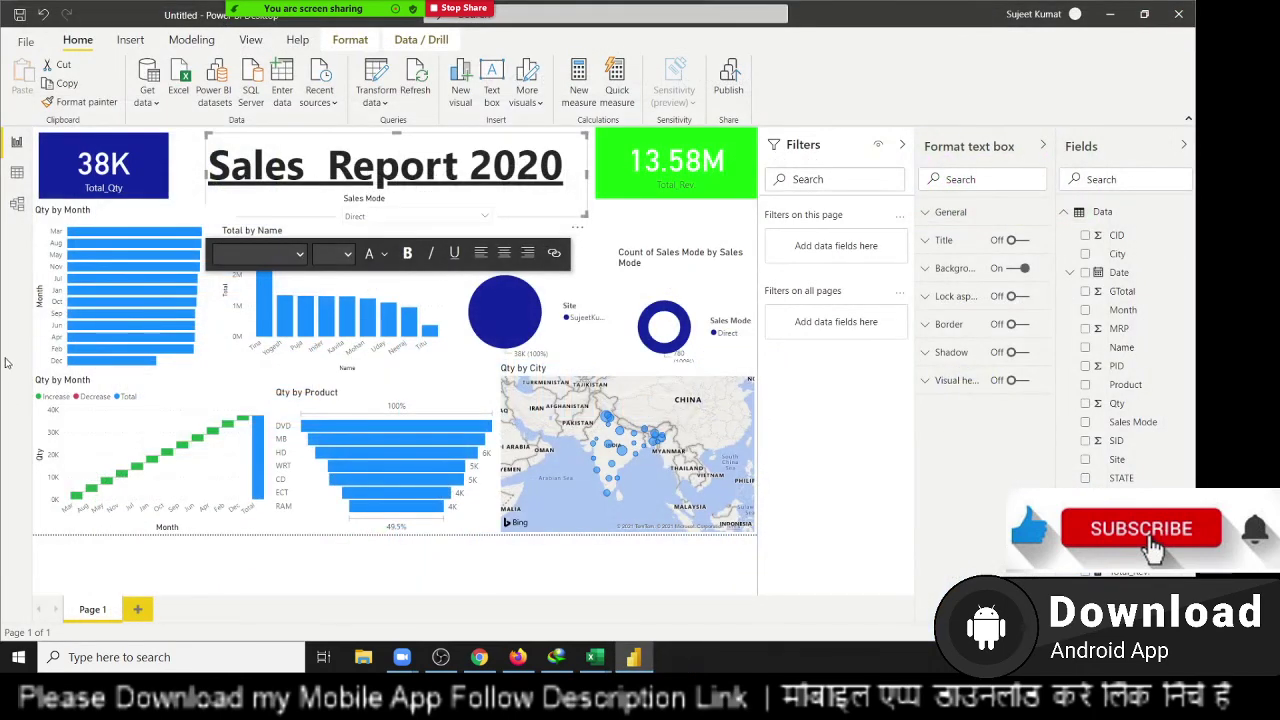
- Start publishing and save the report as DS.pbix when prompted to save changes
{"action": "left_click", "coordinate": [26, 41]}
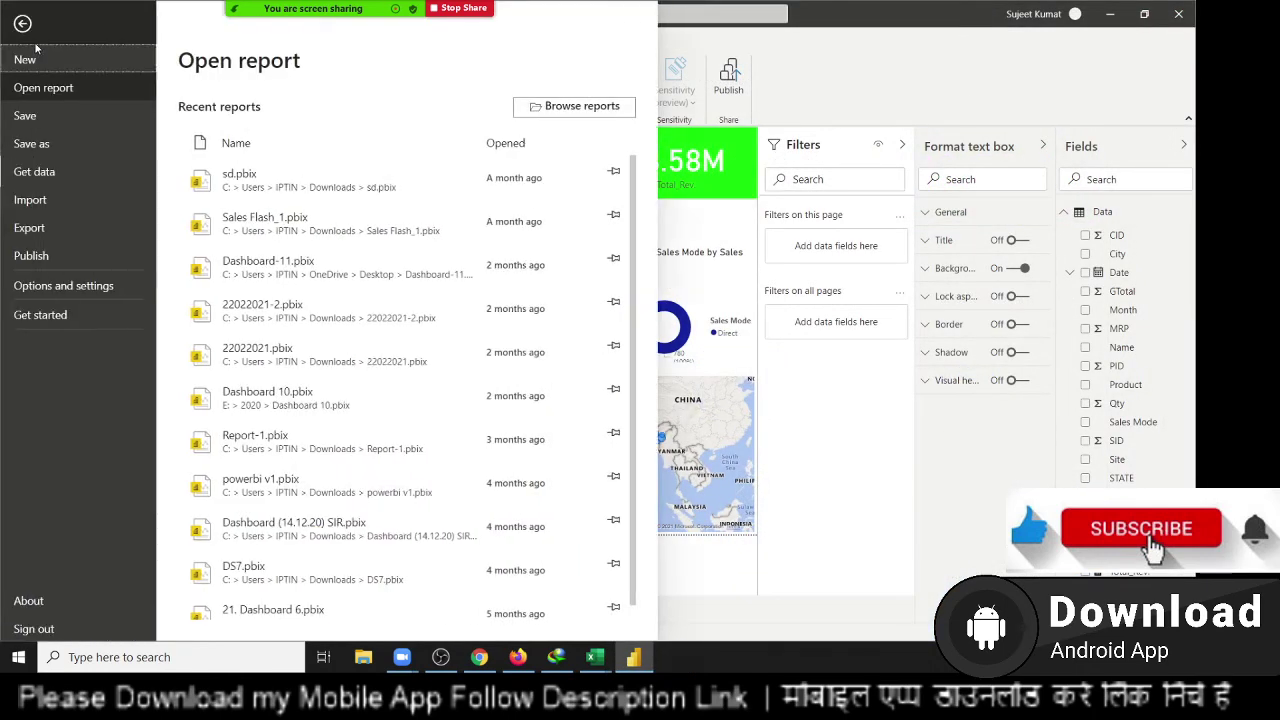
{"action": "left_click", "coordinate": [52, 180]}
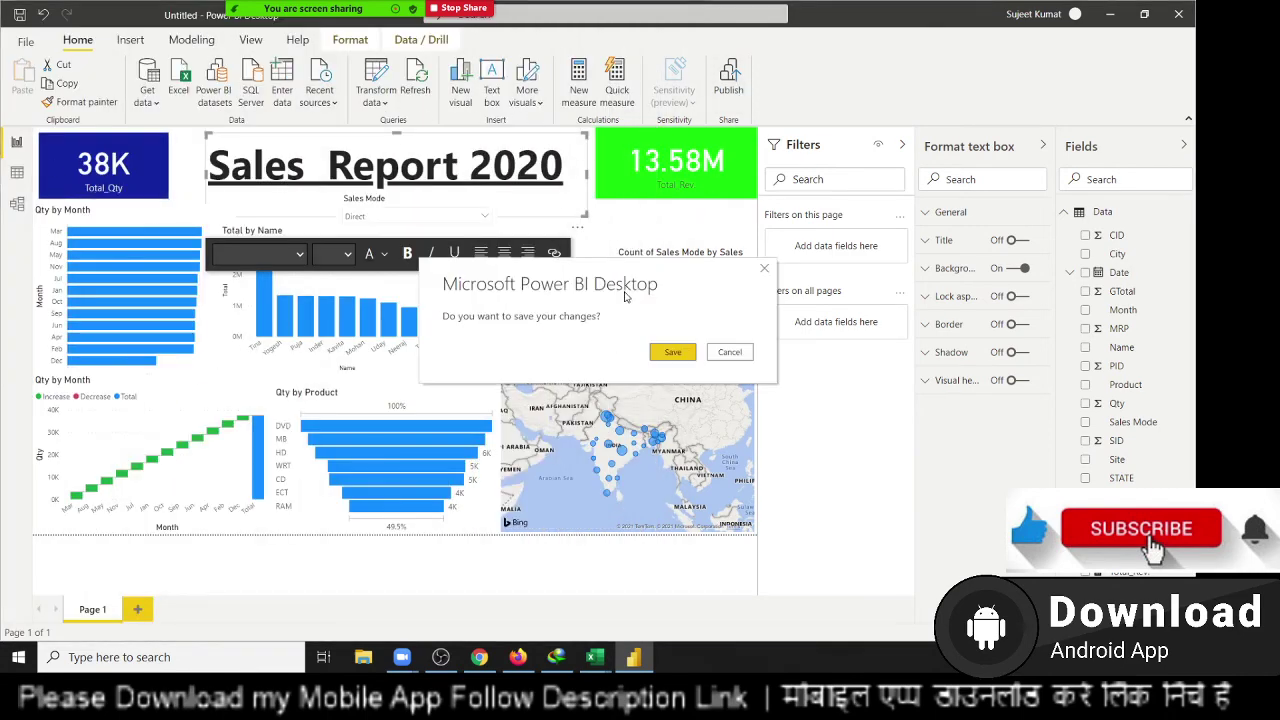
{"action": "left_click", "coordinate": [673, 353]}
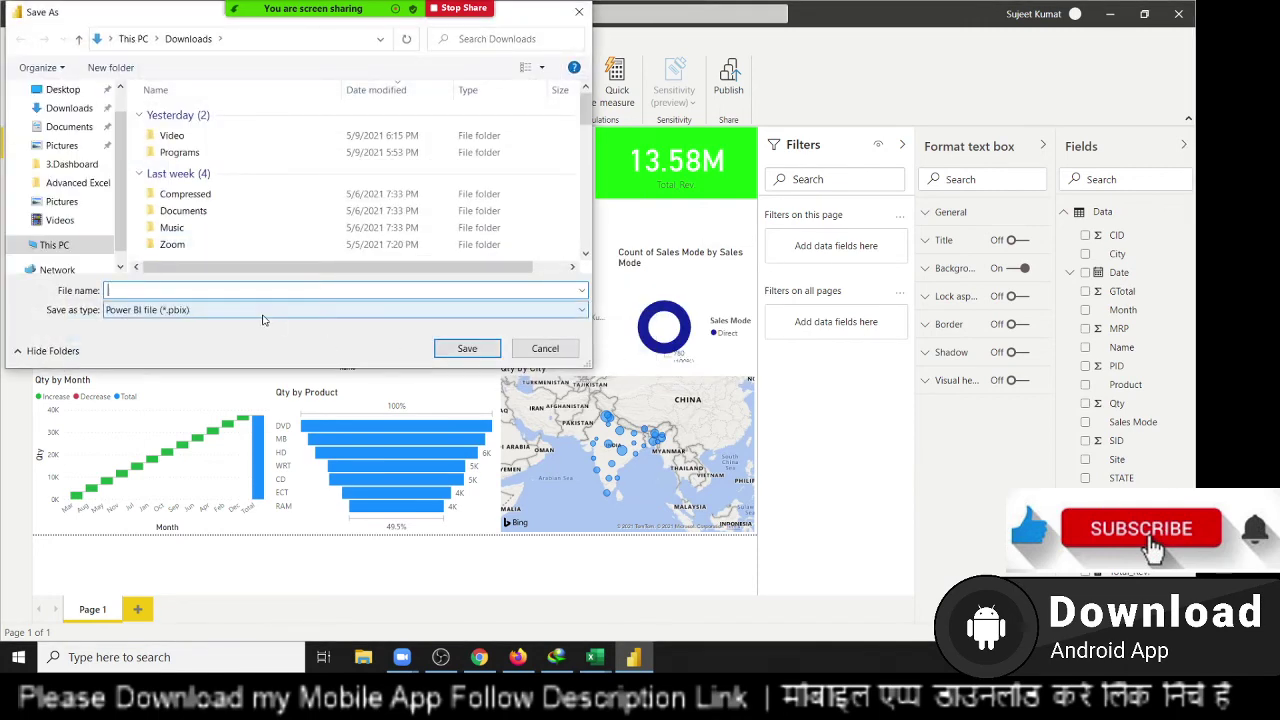
{"action": "type", "text": "DS"}
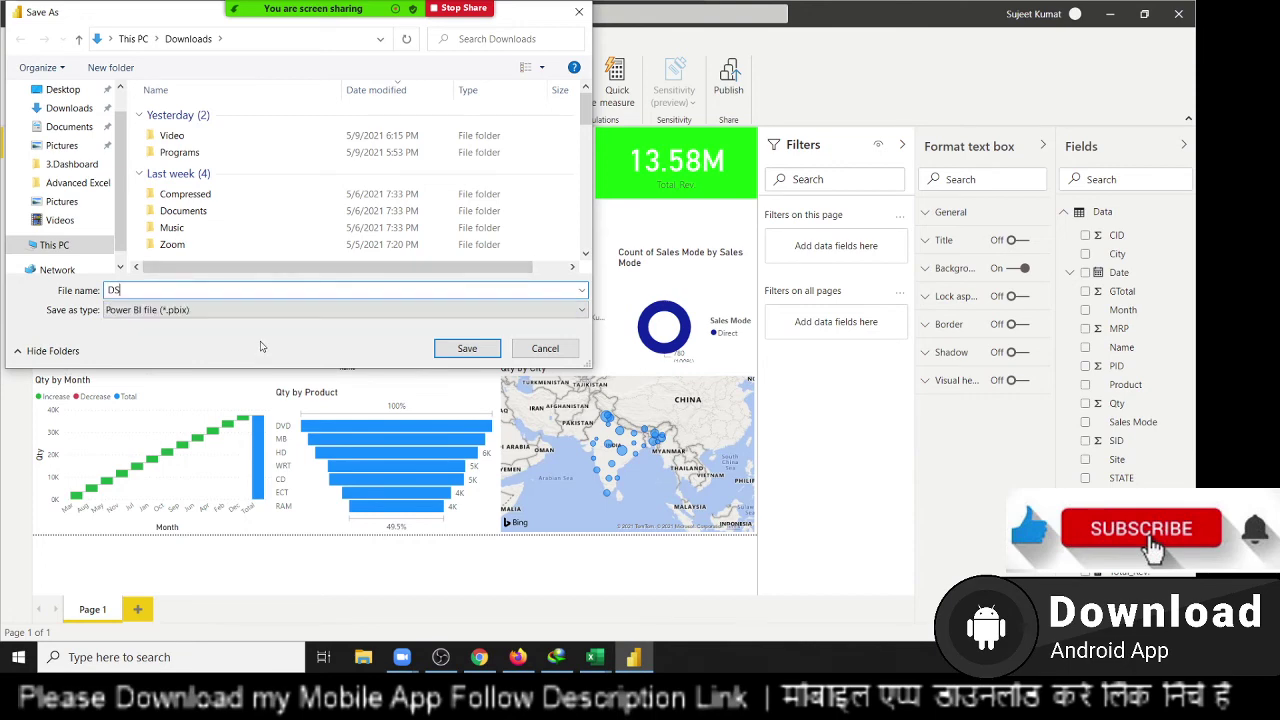
{"action": "left_click", "coordinate": [460, 355]}
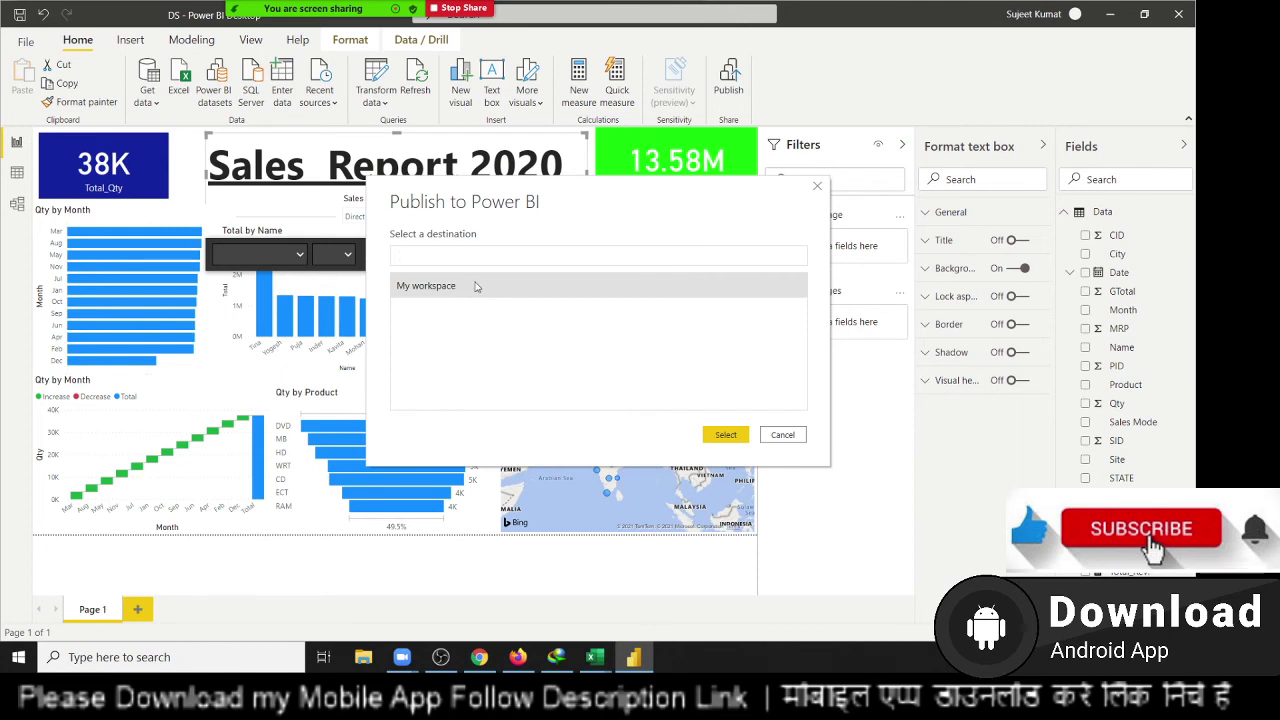
- Publish DS.pbix to My workspace and open the published report in the browser
{"action": "left_click", "coordinate": [726, 435]}
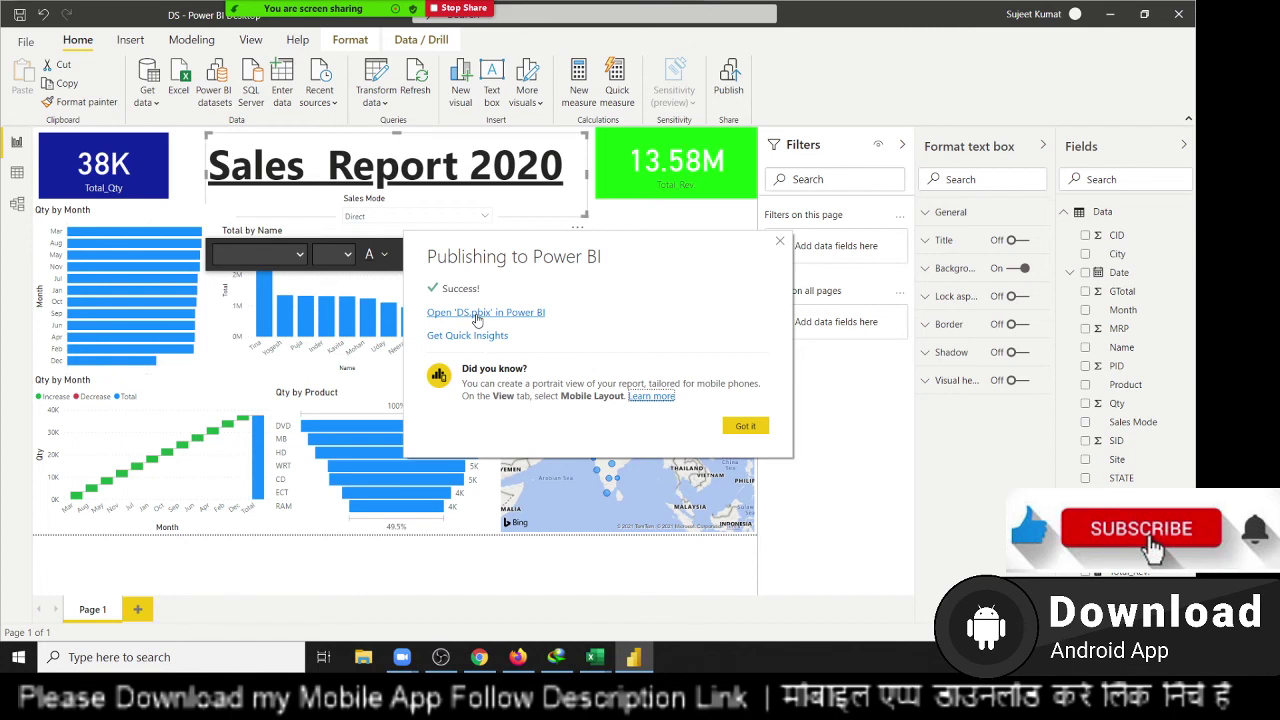
{"action": "left_click", "coordinate": [477, 314]}
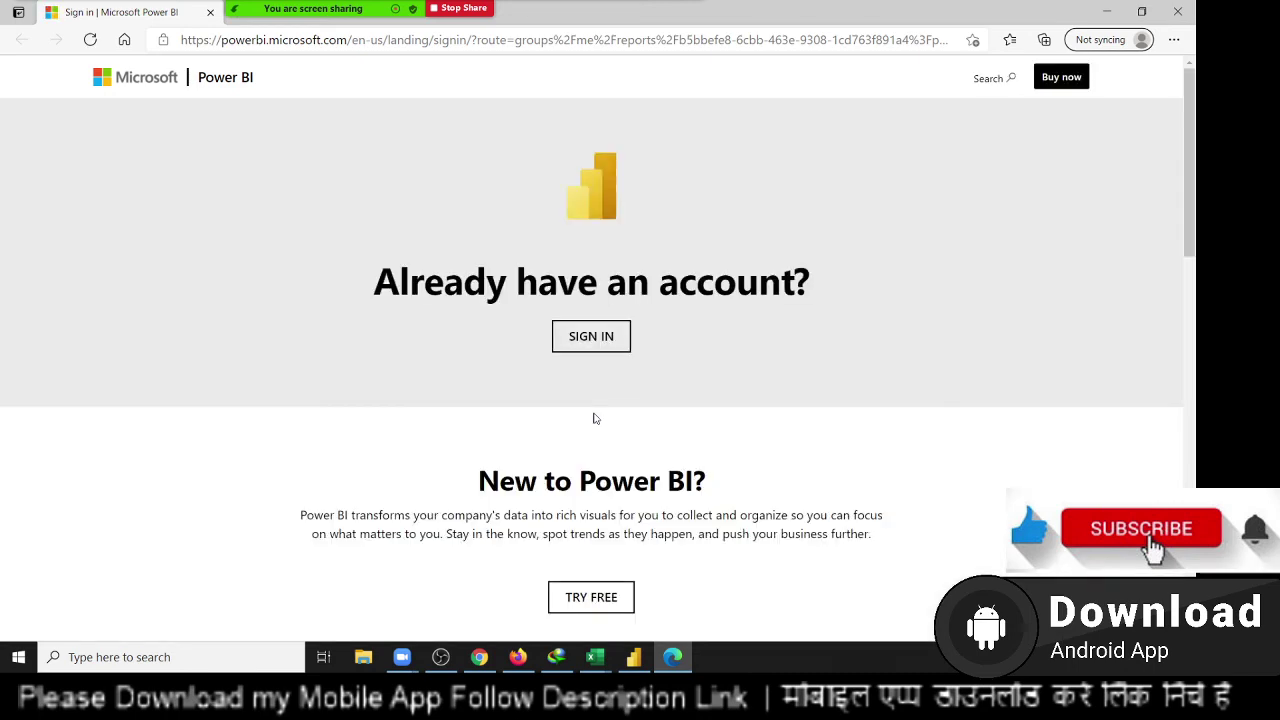
- Dismiss the publish success message, check the signed-in account, and open Microsoft sign-in in Edge
{"action": "left_click", "coordinate": [568, 338]}
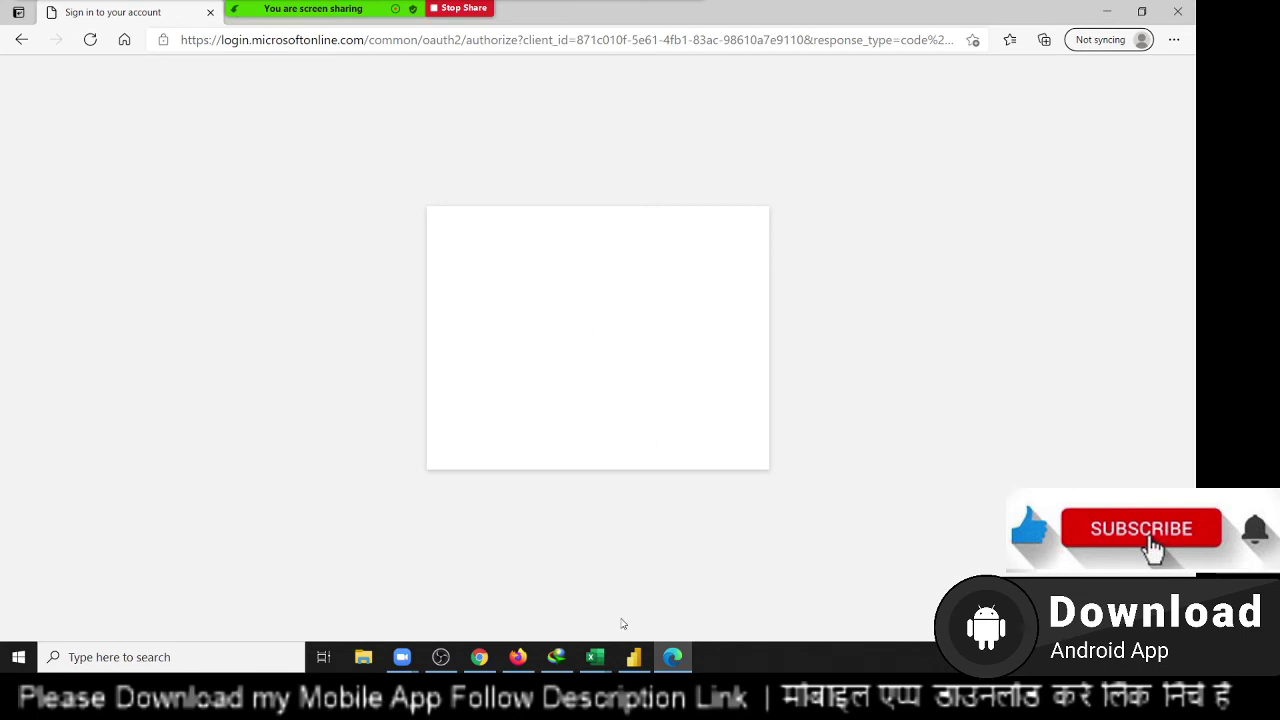
{"action": "left_click", "coordinate": [636, 668]}
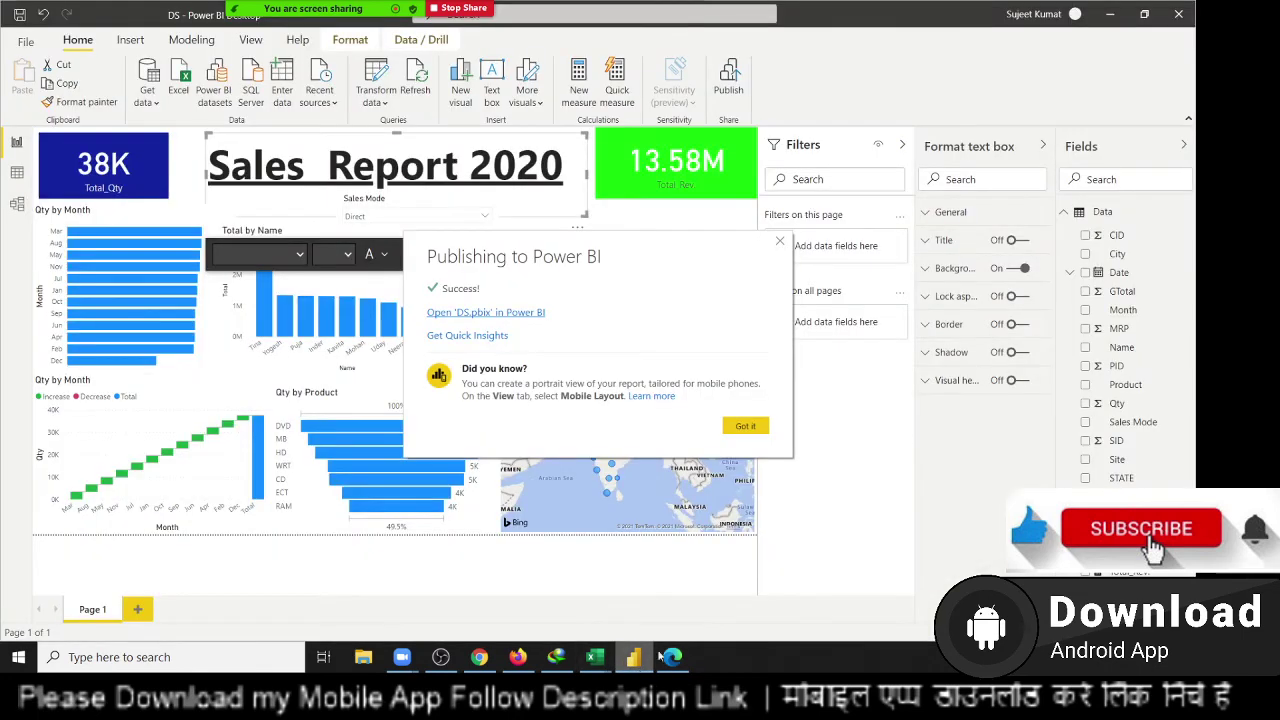
{"action": "left_click", "coordinate": [780, 241]}
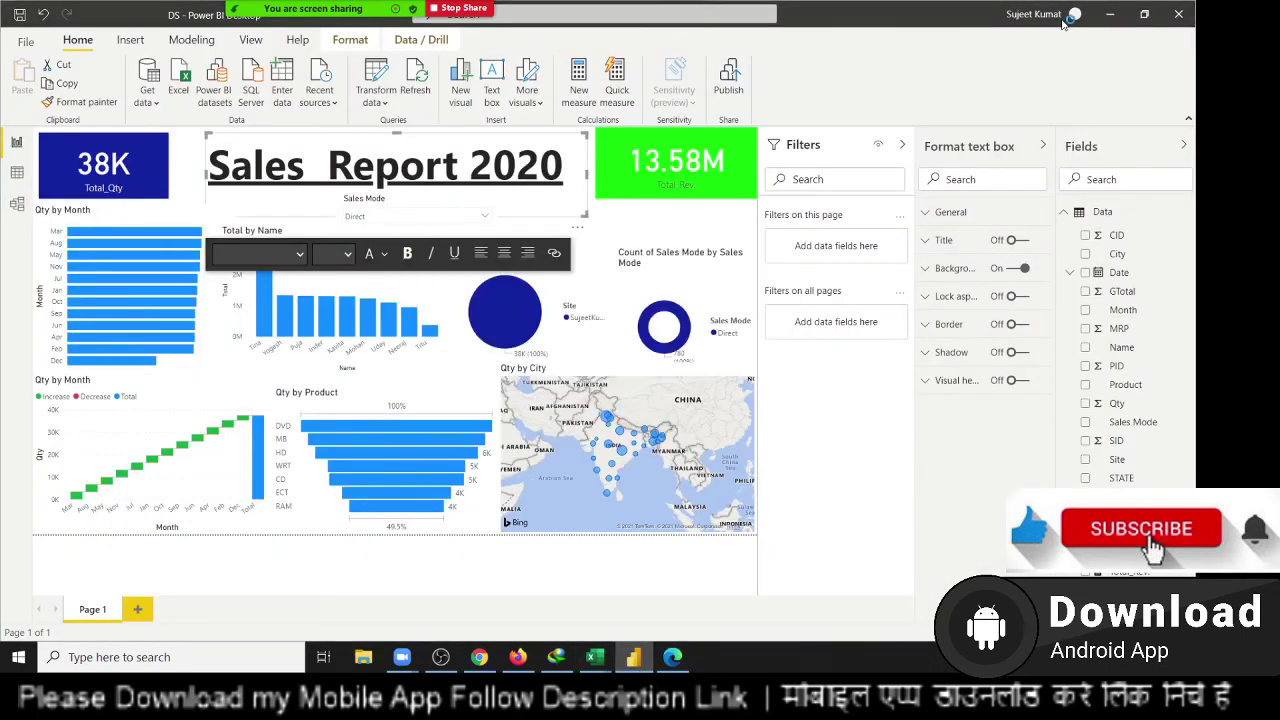
{"action": "left_click", "coordinate": [1074, 22]}
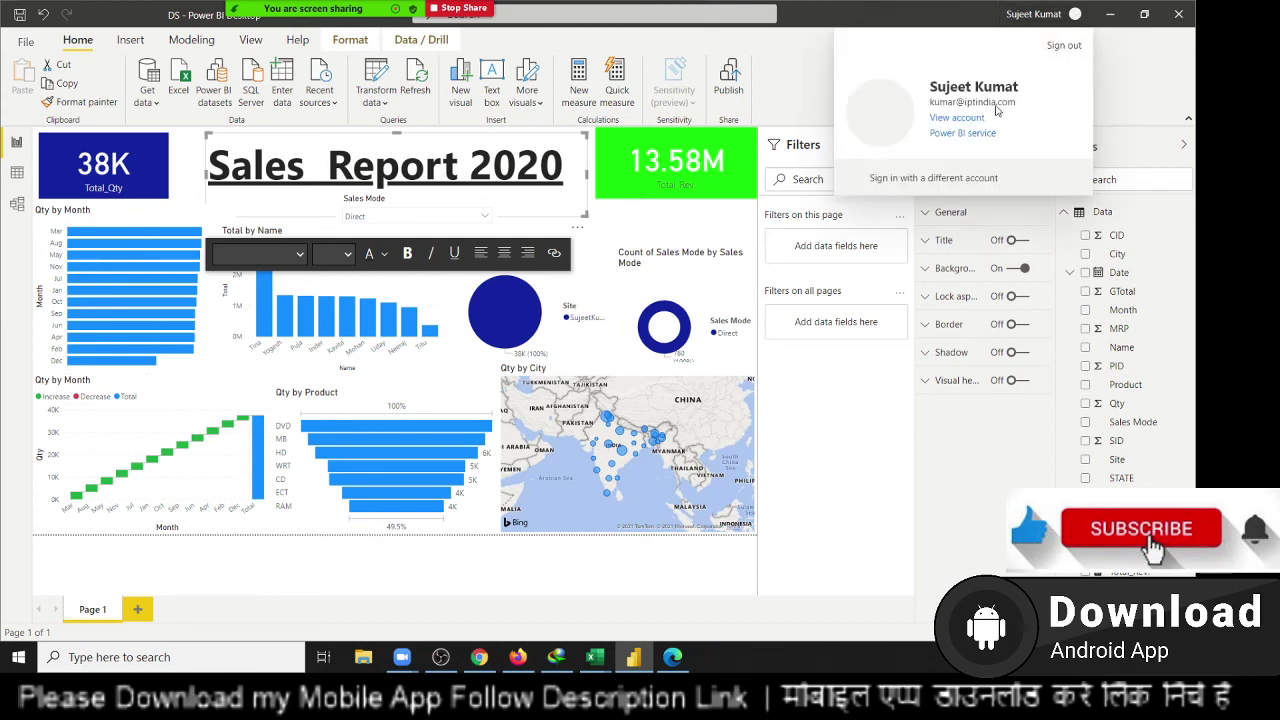
{"action": "left_click", "coordinate": [675, 660]}
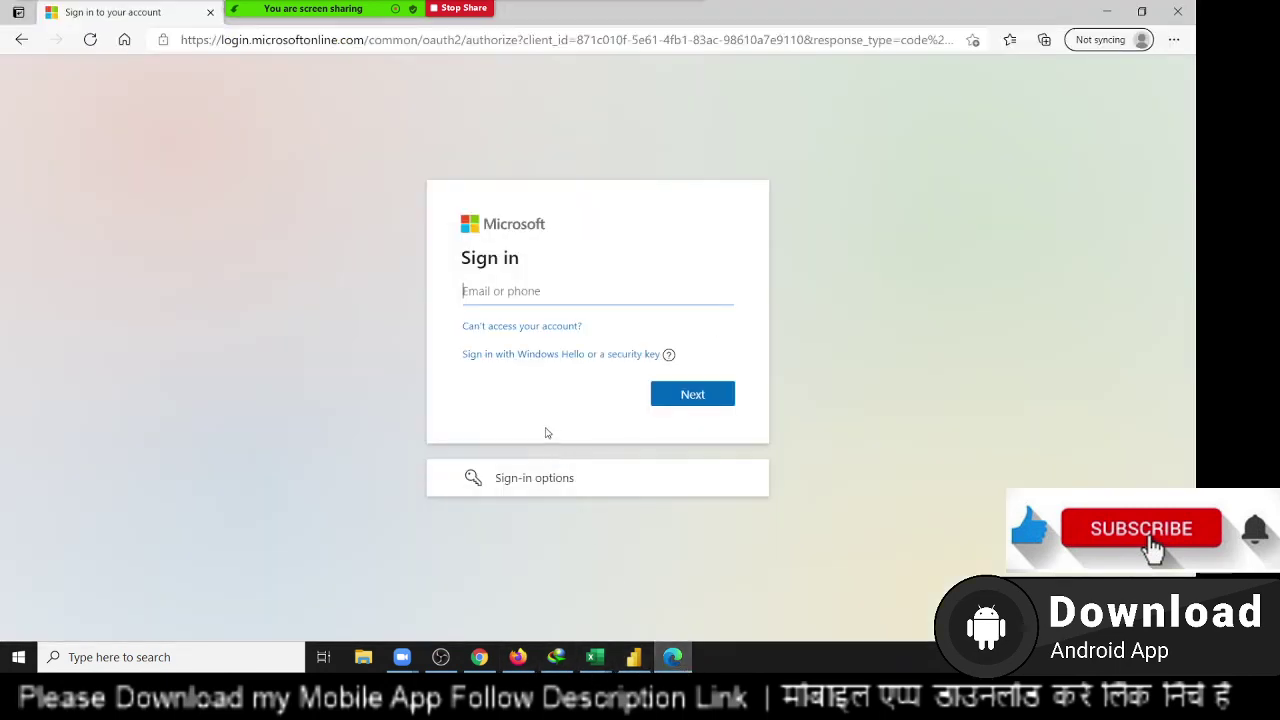
- Enter the account email and a first password on the Microsoft sign-in page
{"action": "key", "text": "Tab"}
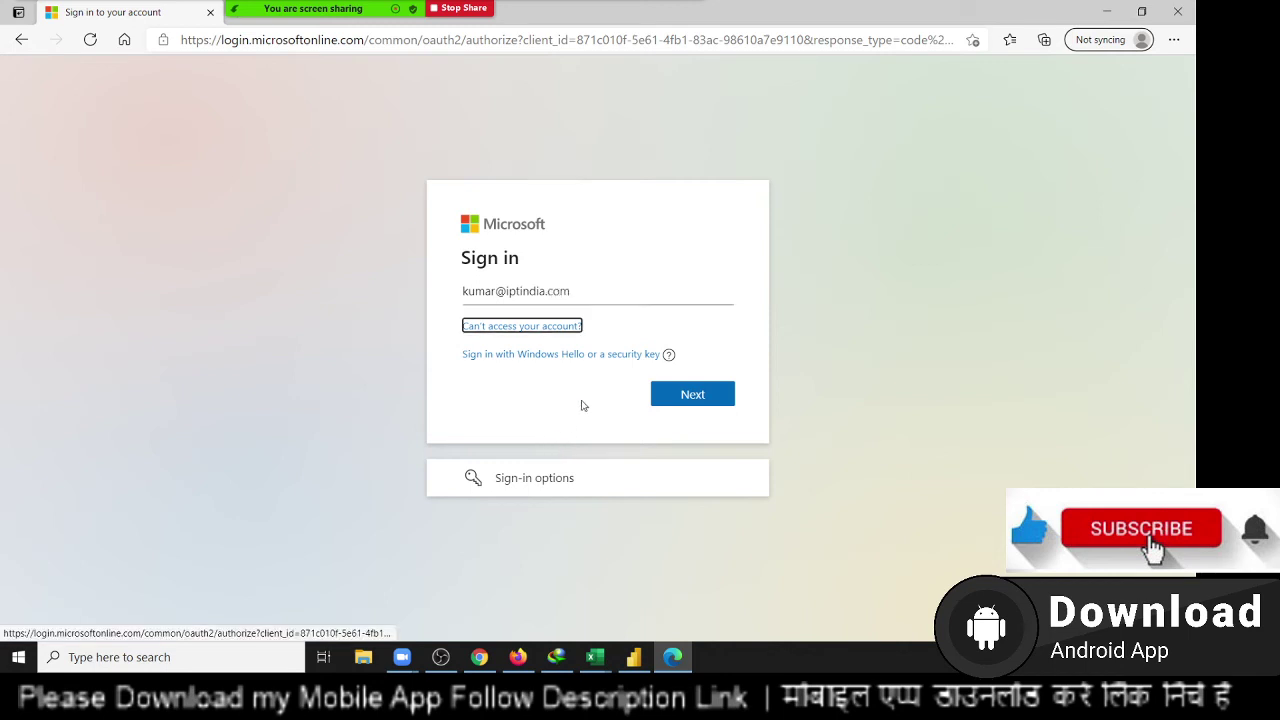
{"action": "left_click", "coordinate": [684, 406]}
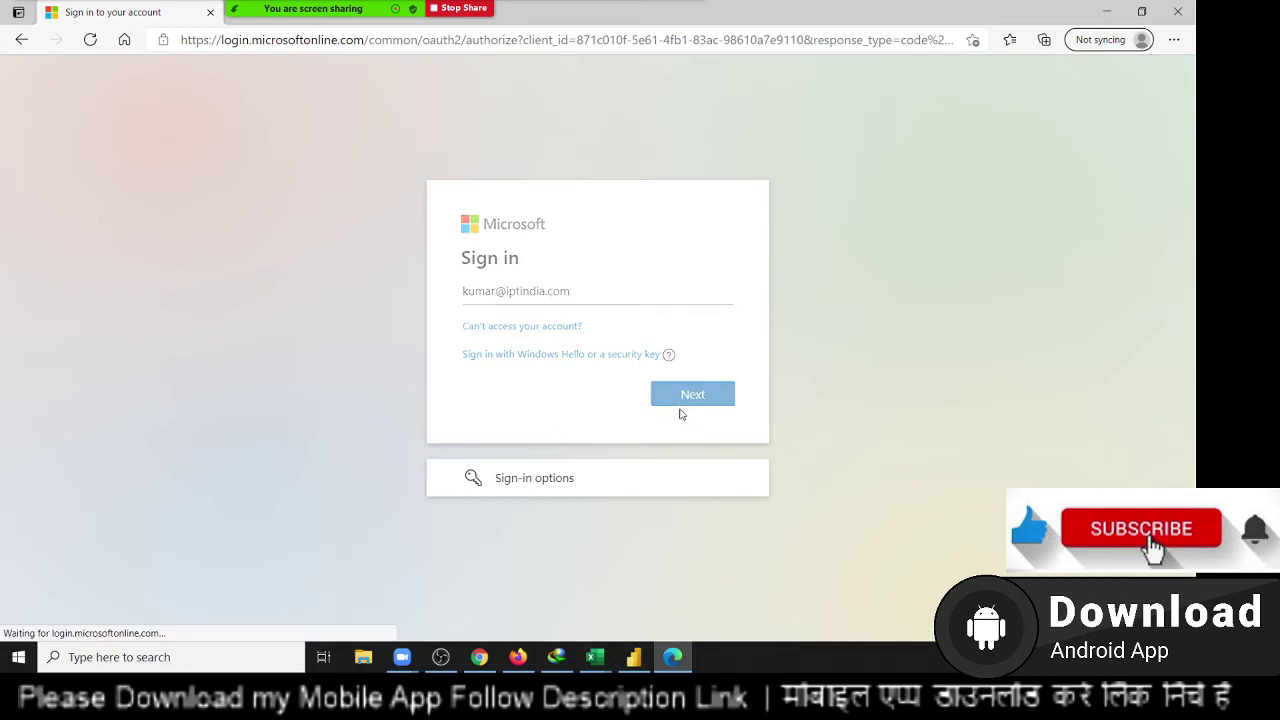
{"action": "type", "text": "•"}
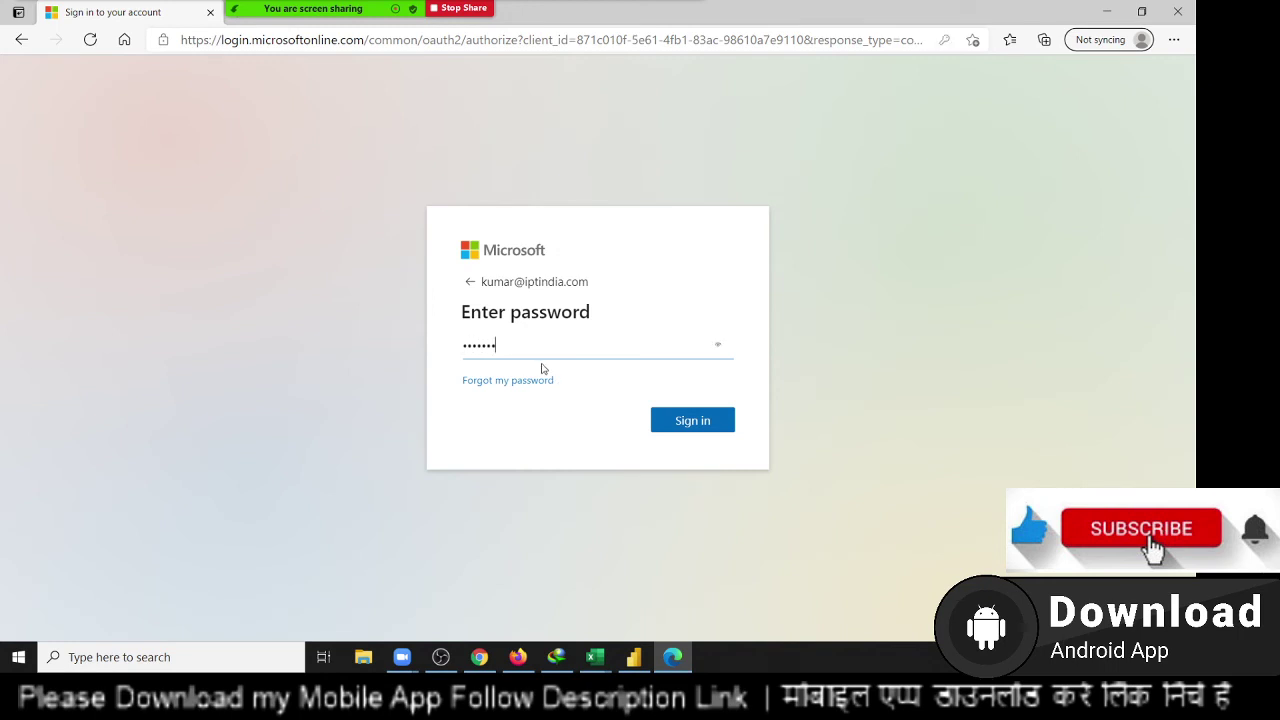
{"action": "left_click", "coordinate": [717, 426]}
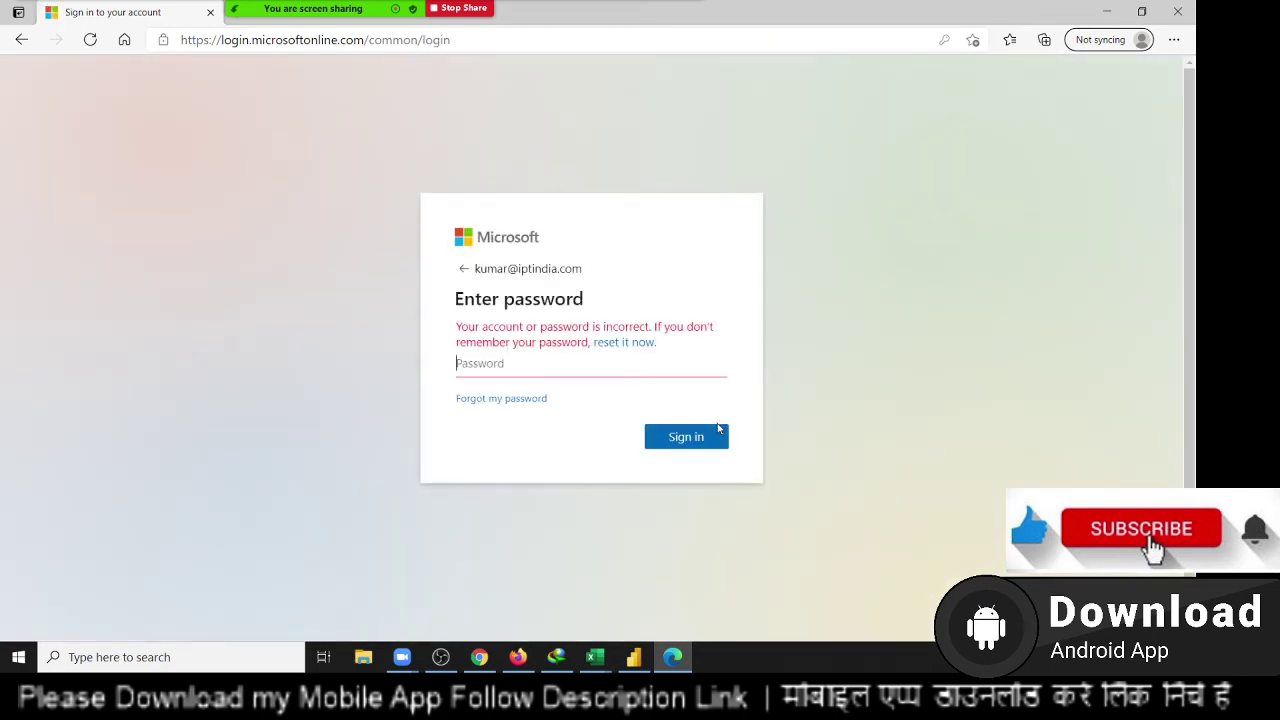
- Retry with two other passwords, each rejected as an incorrect account or password
{"action": "type", "text": "•••••"}
{"action": "left_click", "coordinate": [700, 440]}
{"action": "type", "text": "••"}
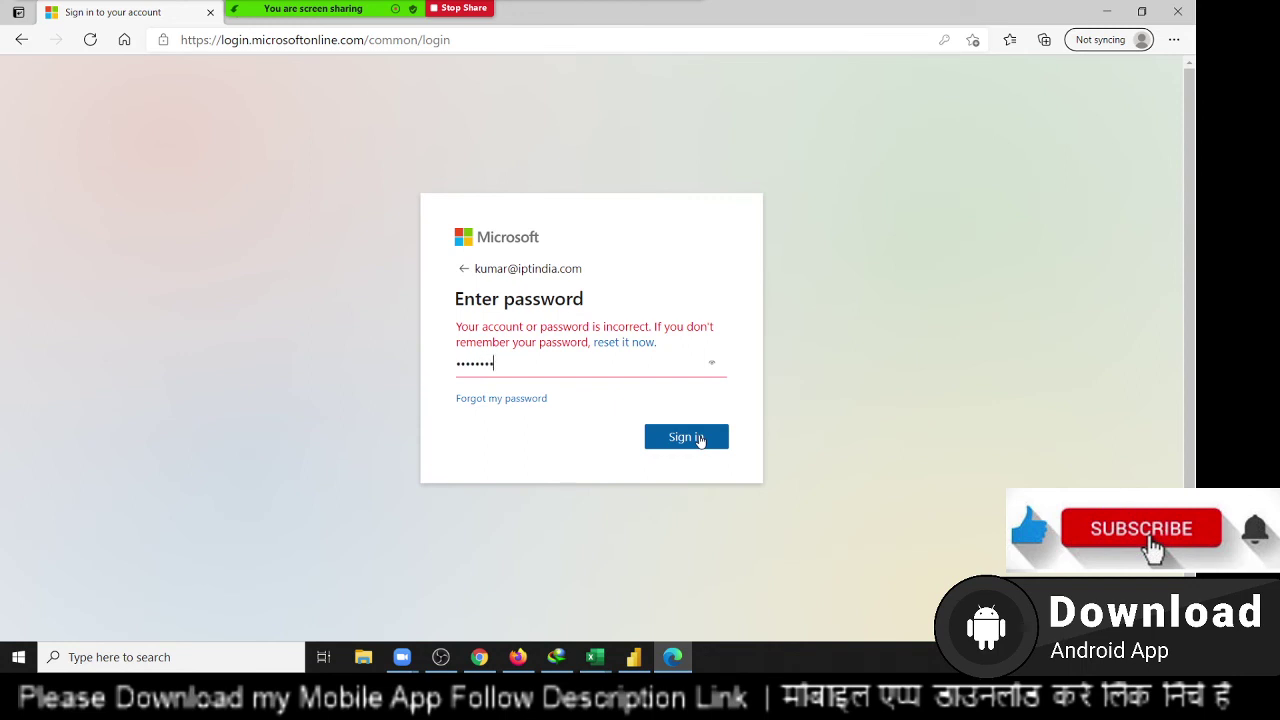
{"action": "left_click", "coordinate": [700, 440]}
{"action": "left_click", "coordinate": [517, 662]}
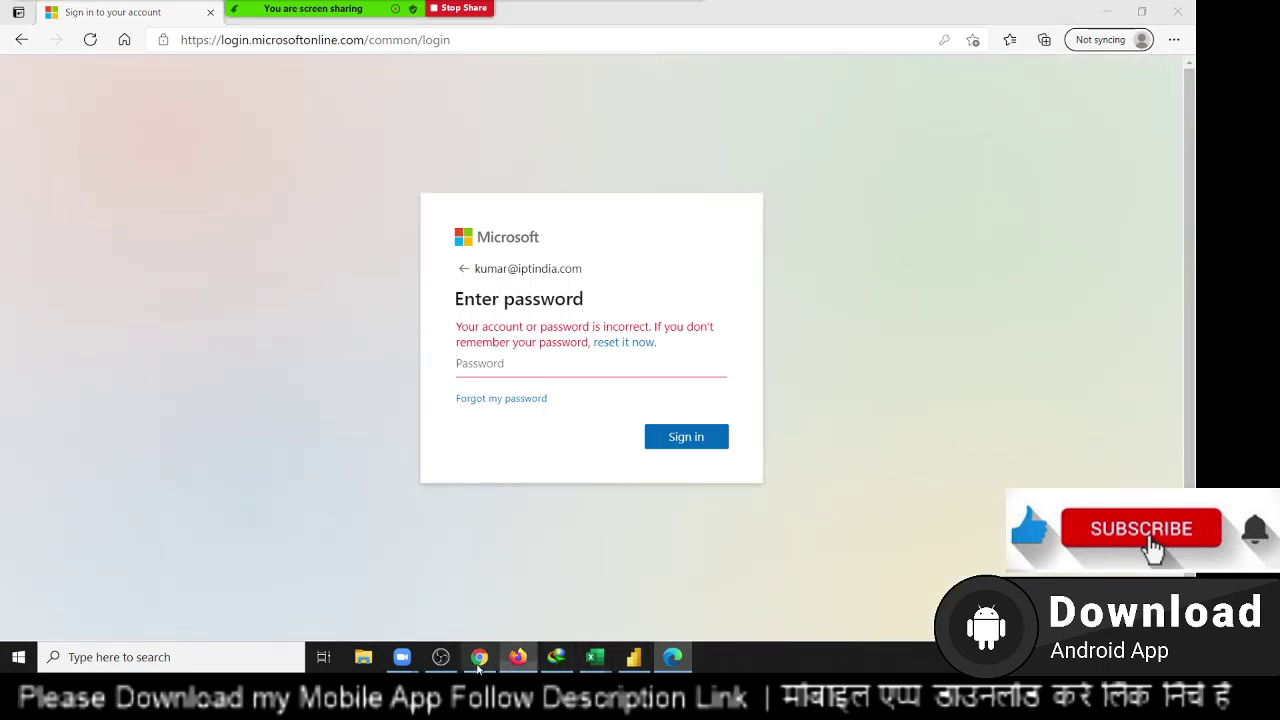
- Open powerbi.microsoft.com in a new Chrome tab and follow its Sign in link
{"action": "left_click", "coordinate": [479, 657]}
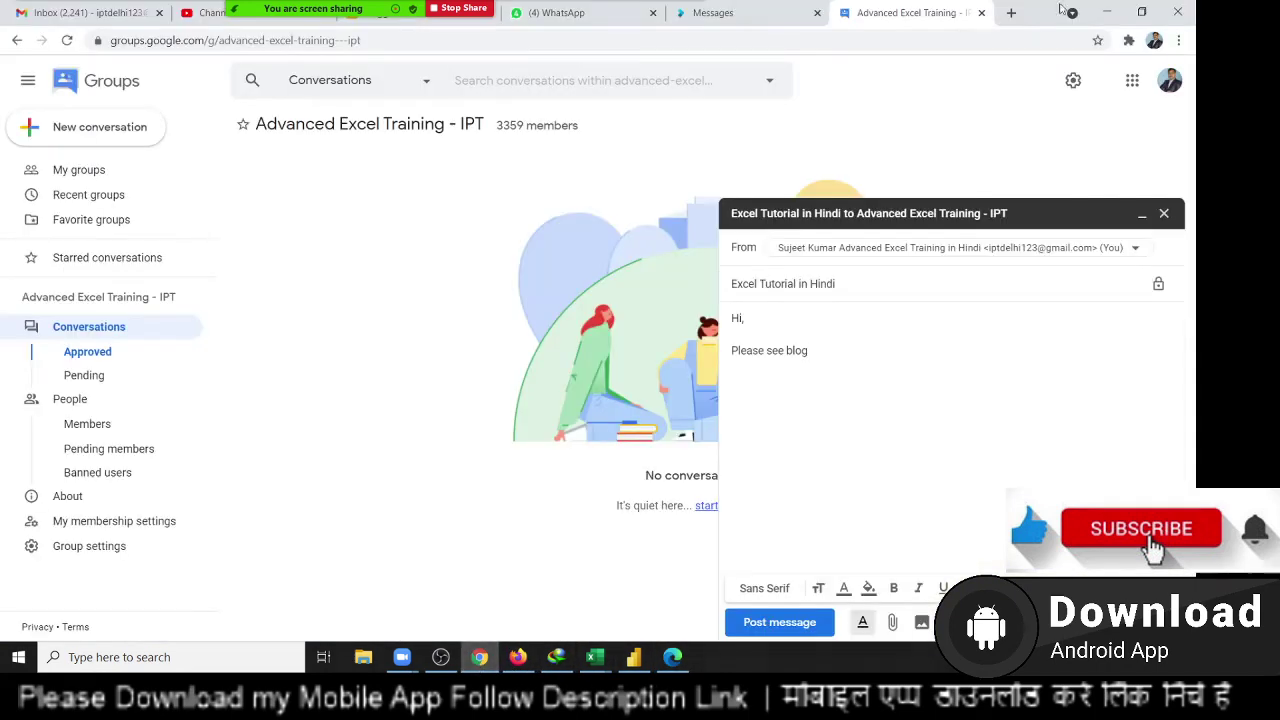
{"action": "left_click", "coordinate": [1011, 14]}
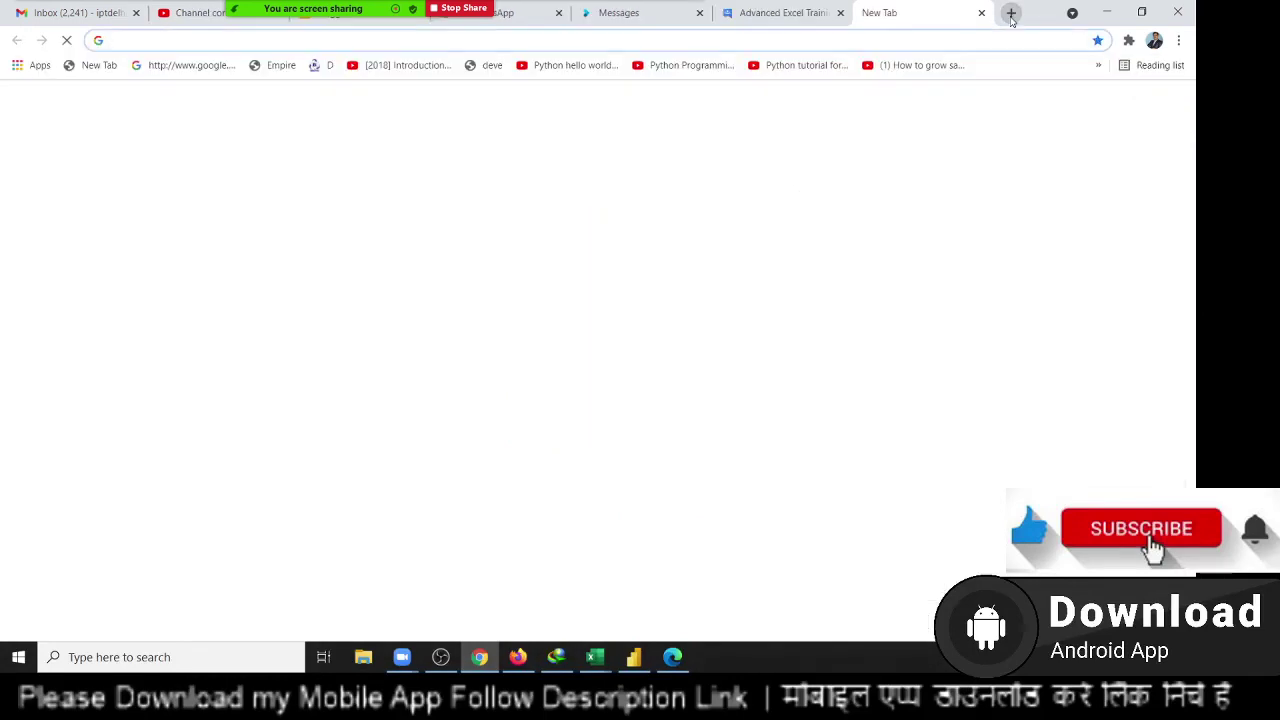
{"action": "type", "text": "pow"}
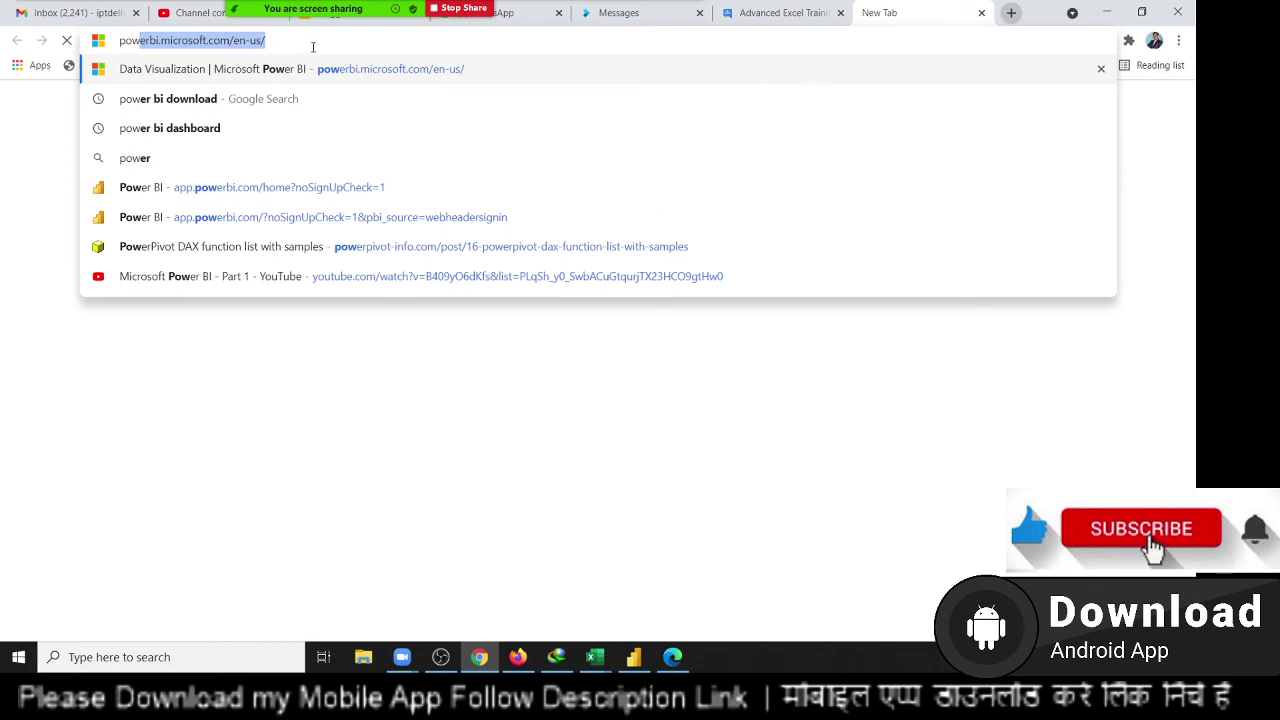
{"action": "key", "text": "Return"}
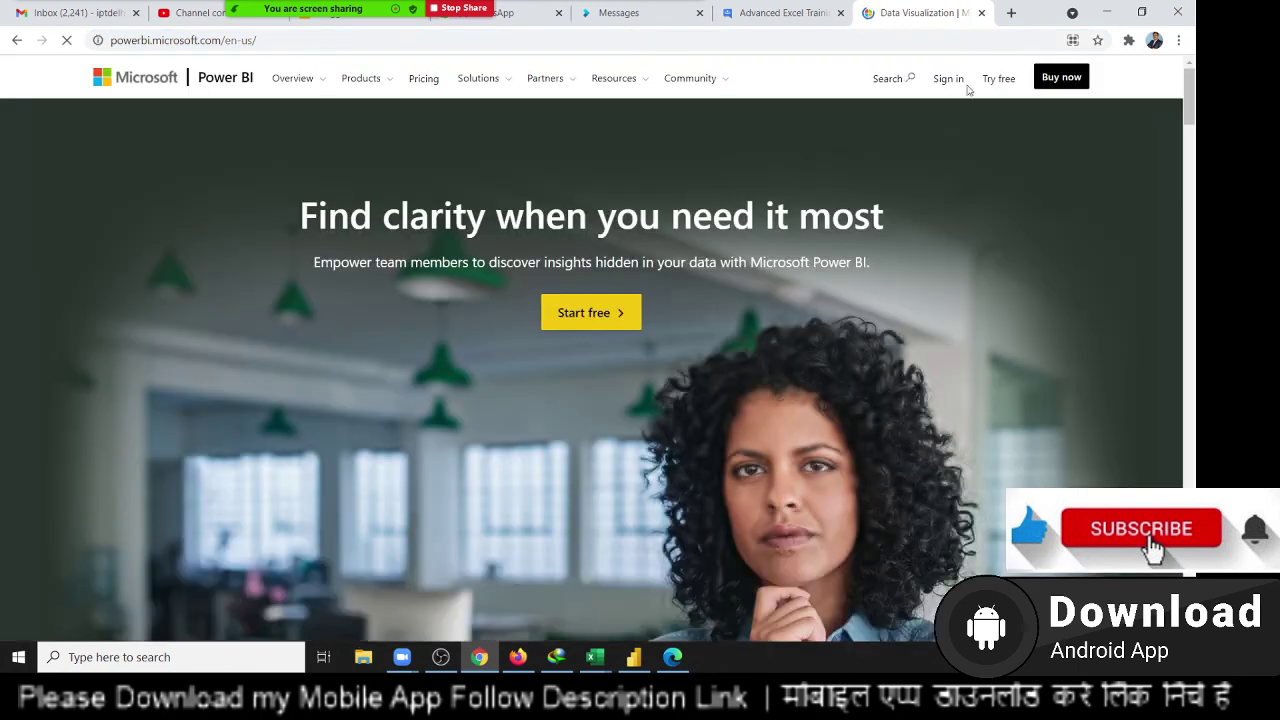
{"action": "left_click", "coordinate": [988, 83]}
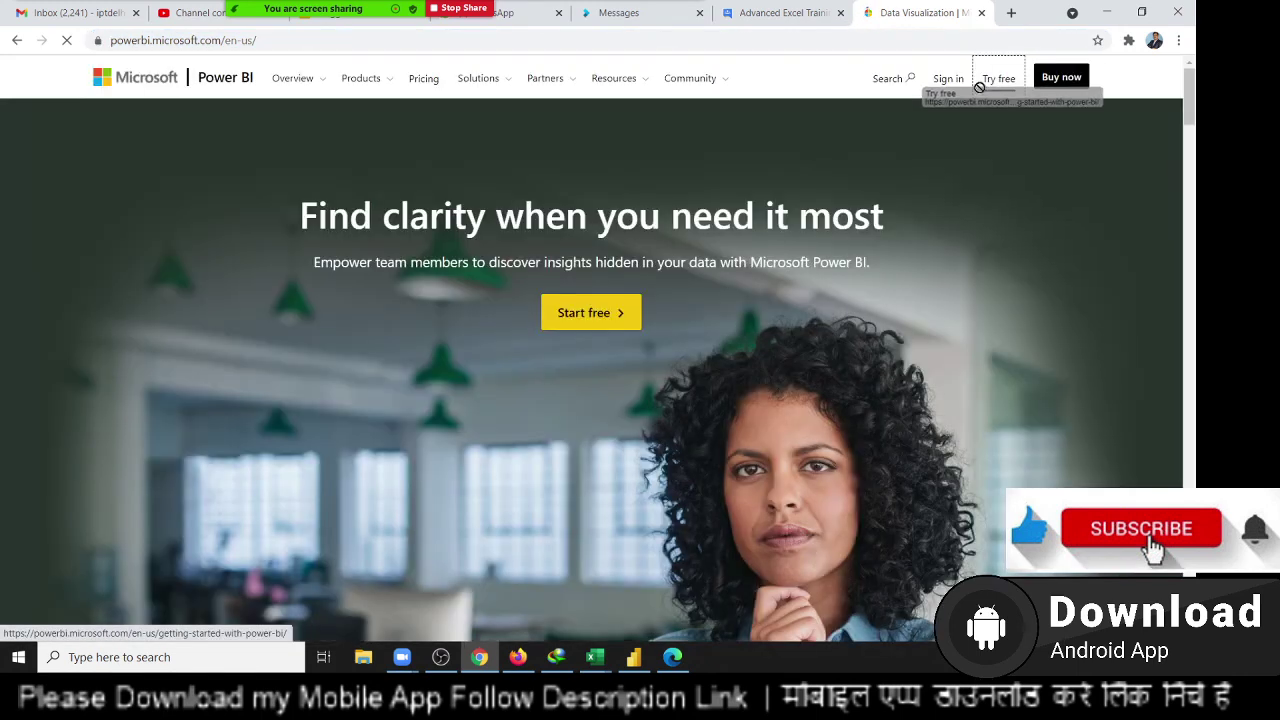
{"action": "left_click_drag", "start_coordinate": [988, 83], "coordinate": [818, 128]}
{"action": "left_click", "coordinate": [948, 84]}
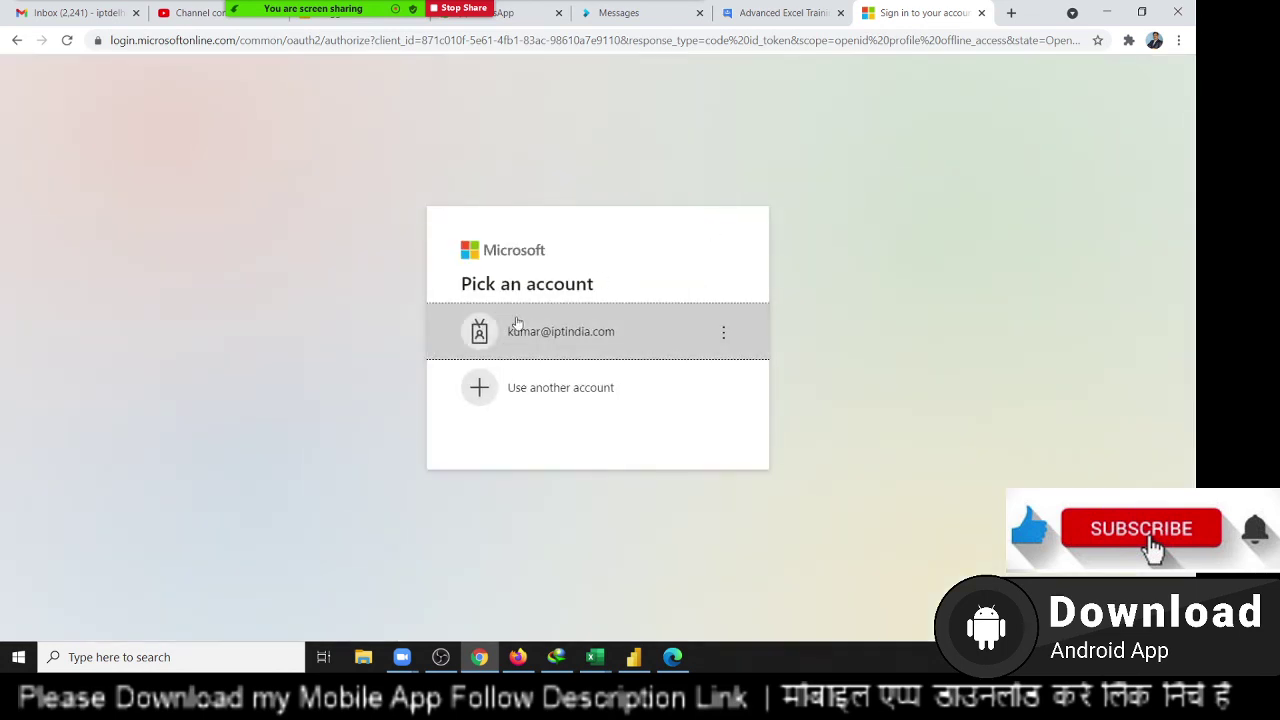
- Pick the account, try the saved password, and after rejection open Forgot my password
{"action": "left_click", "coordinate": [516, 321]}
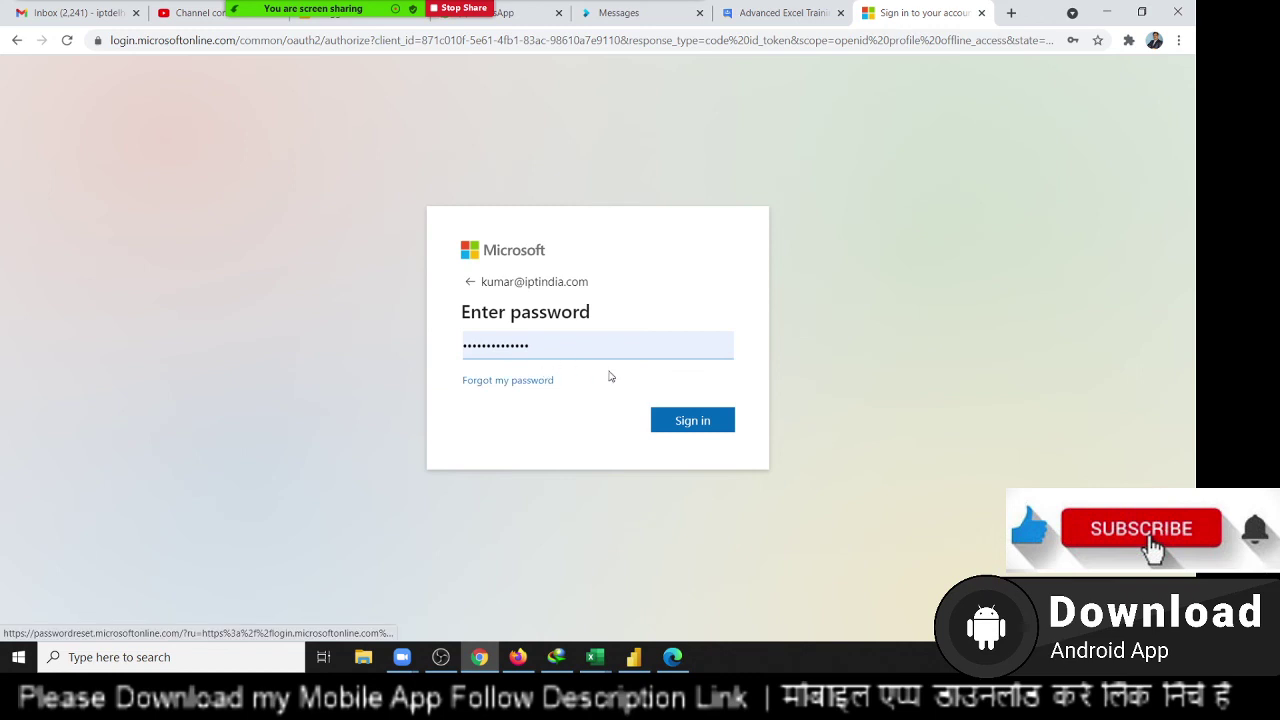
{"action": "left_click", "coordinate": [708, 425]}
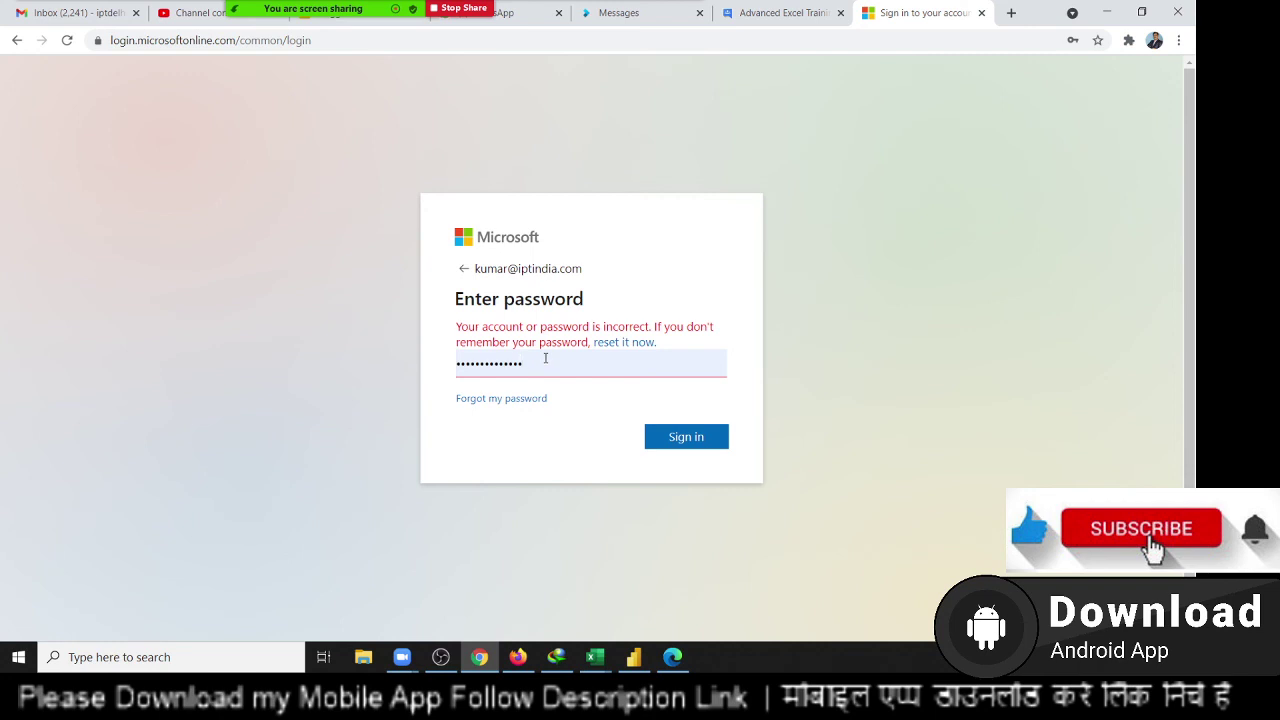
{"action": "double_click", "coordinate": [545, 358]}
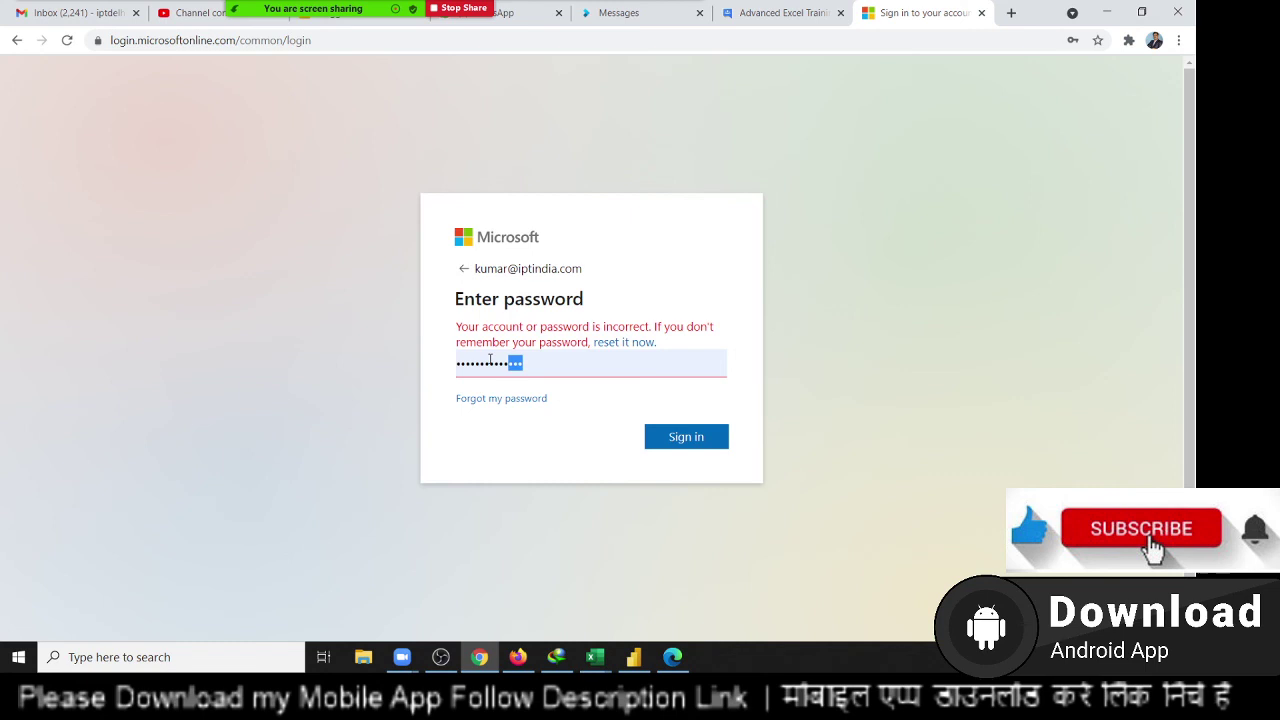
{"action": "left_click", "coordinate": [434, 383]}
{"action": "left_click", "coordinate": [495, 407]}
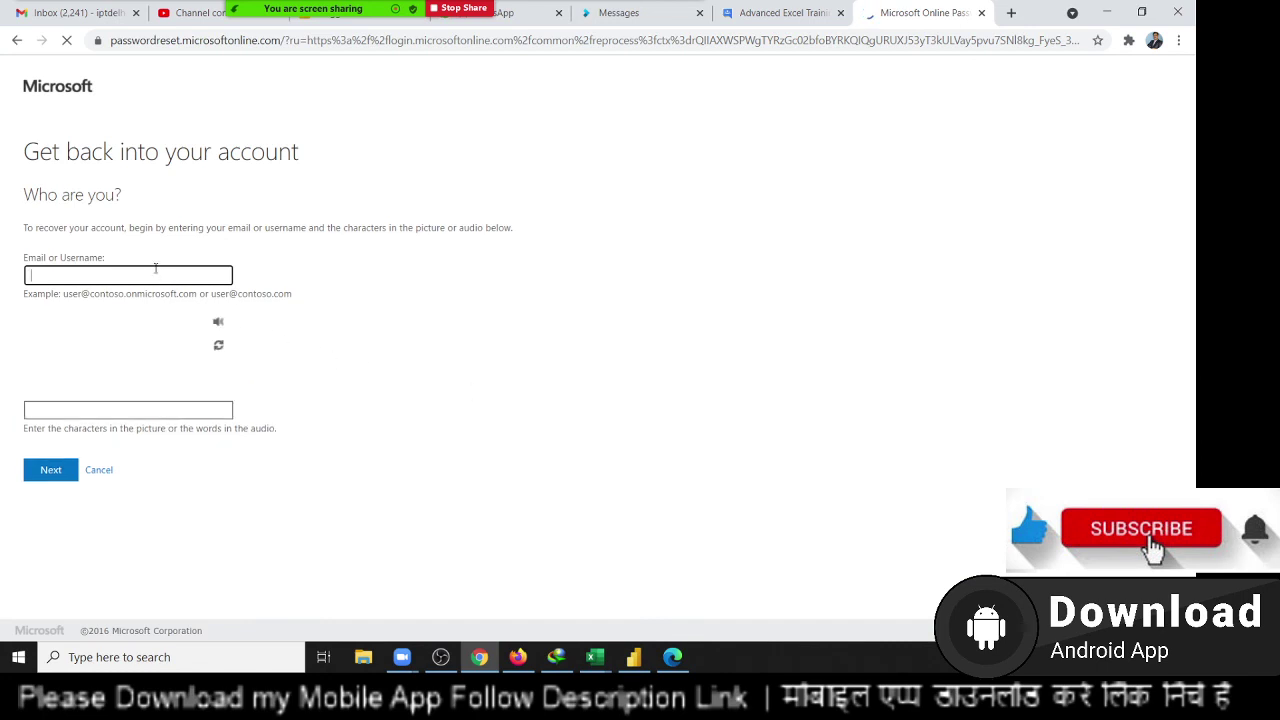
- Fill in the account email on the password recovery form
{"action": "double_click", "coordinate": [157, 273]}
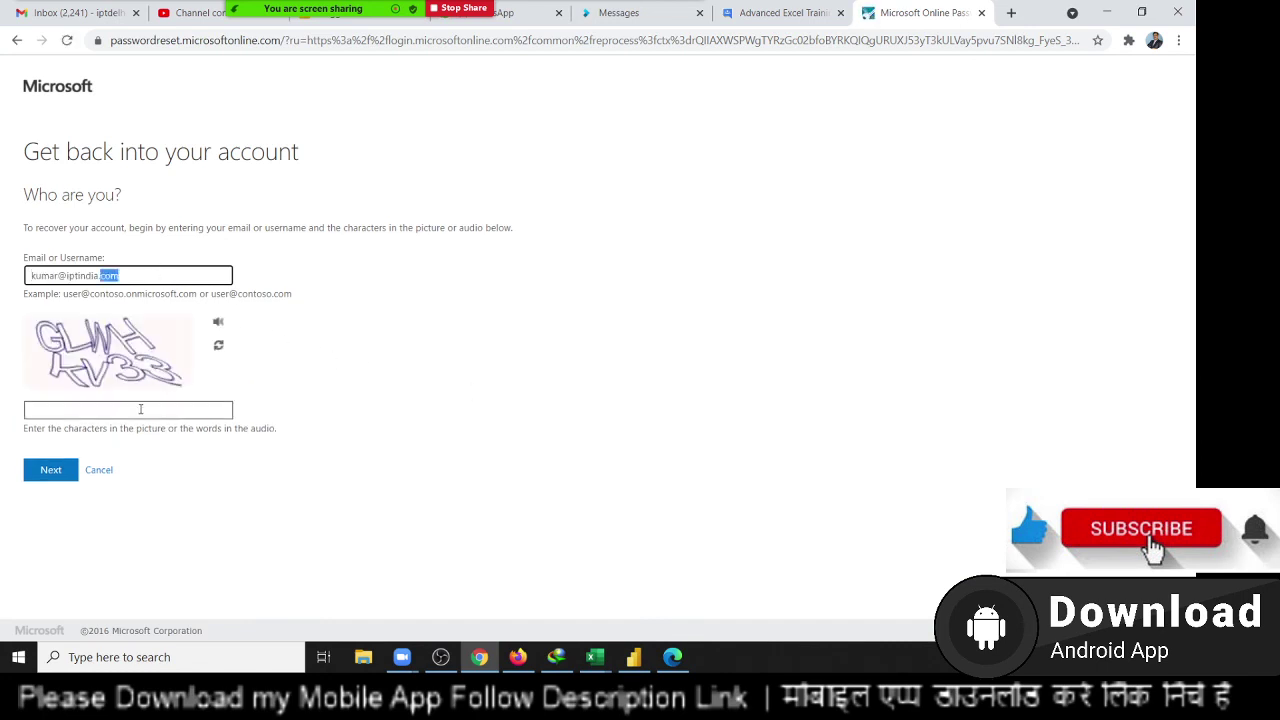
{"action": "left_click", "coordinate": [139, 401]}
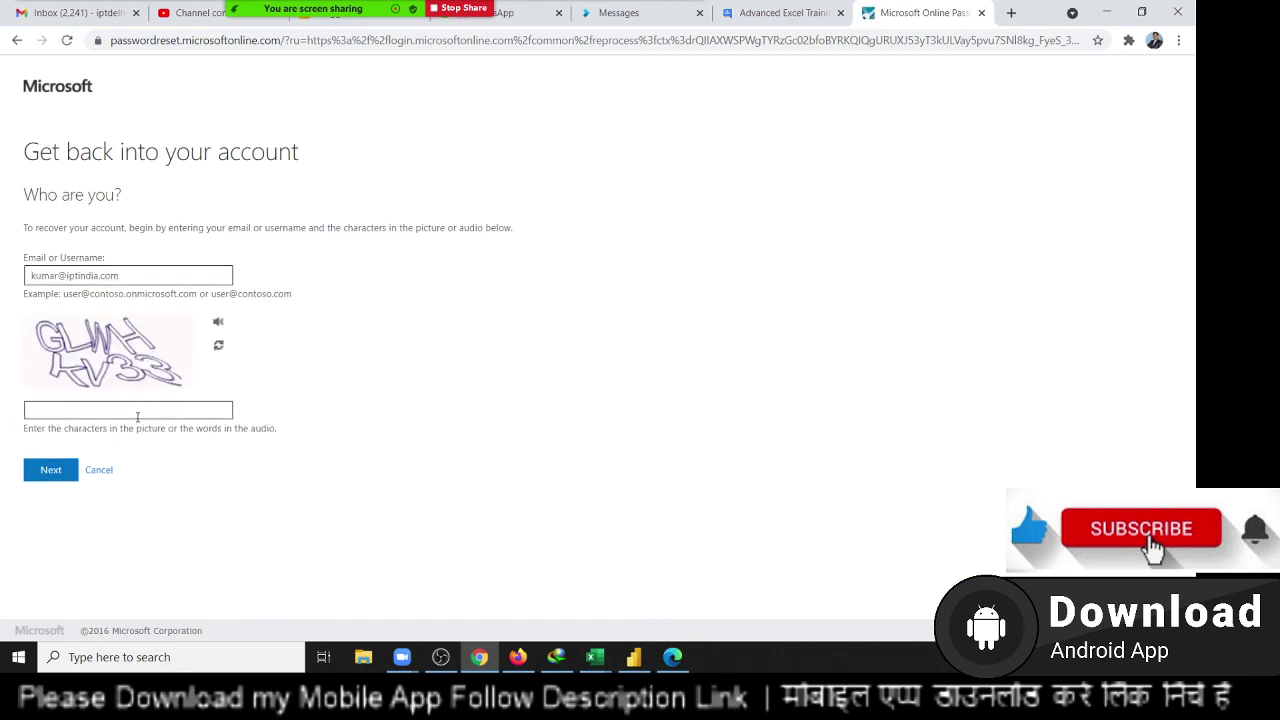
{"action": "left_click", "coordinate": [140, 418]}
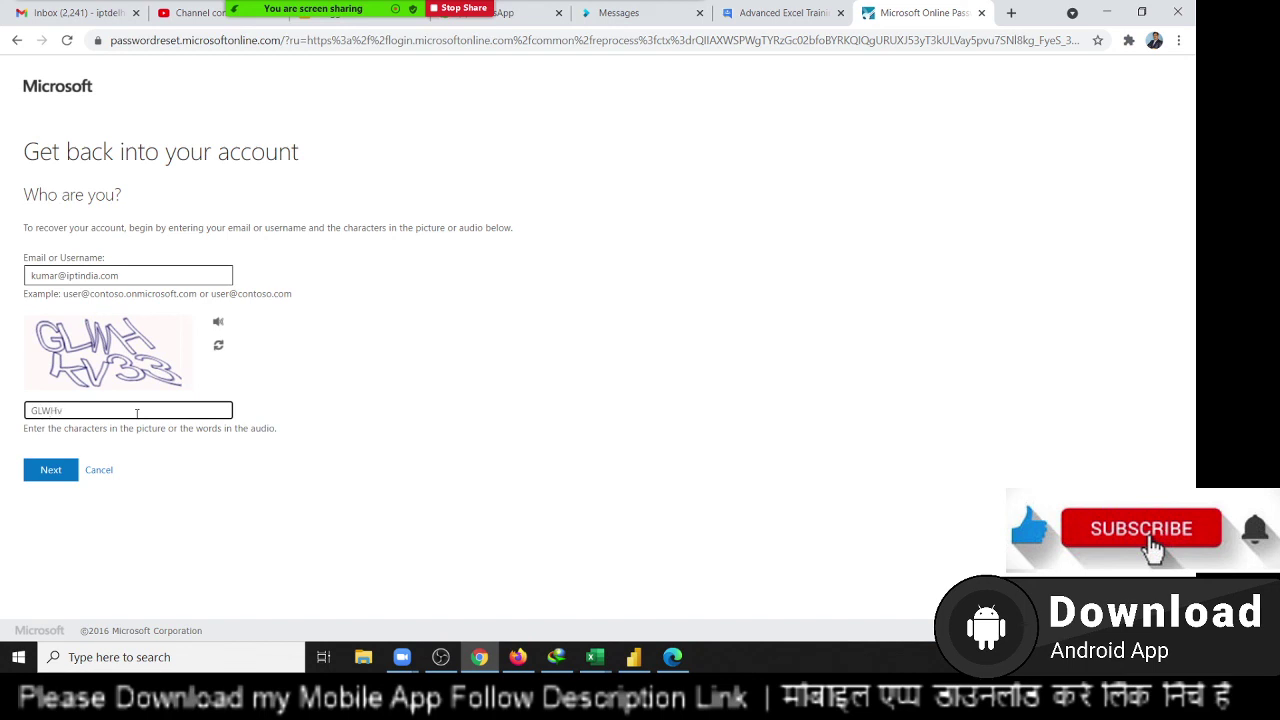
{"action": "left_click", "coordinate": [56, 472]}
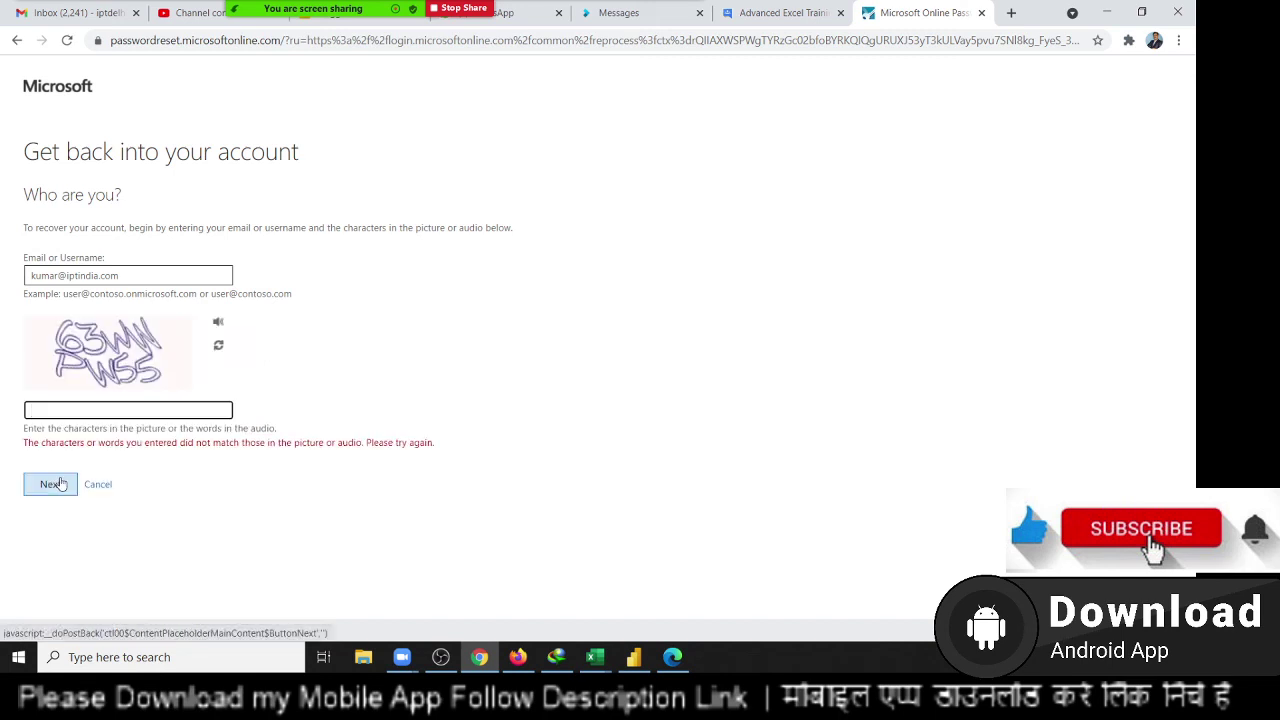
- Enter and correct the captcha, submit until reset is refused, then return to Edge's sign-in
{"action": "type", "text": "63"}
{"action": "type", "text": "ww"}
{"action": "key", "text": "BackSpace"}
{"action": "key", "text": "BackSpace"}
{"action": "type", "text": "WW"}
{"action": "type", "text": "pW"}
{"action": "type", "text": "5"}
{"action": "key", "text": "Left"}
{"action": "key", "text": "Left"}
{"action": "key", "text": "BackSpace"}
{"action": "type", "text": "P"}
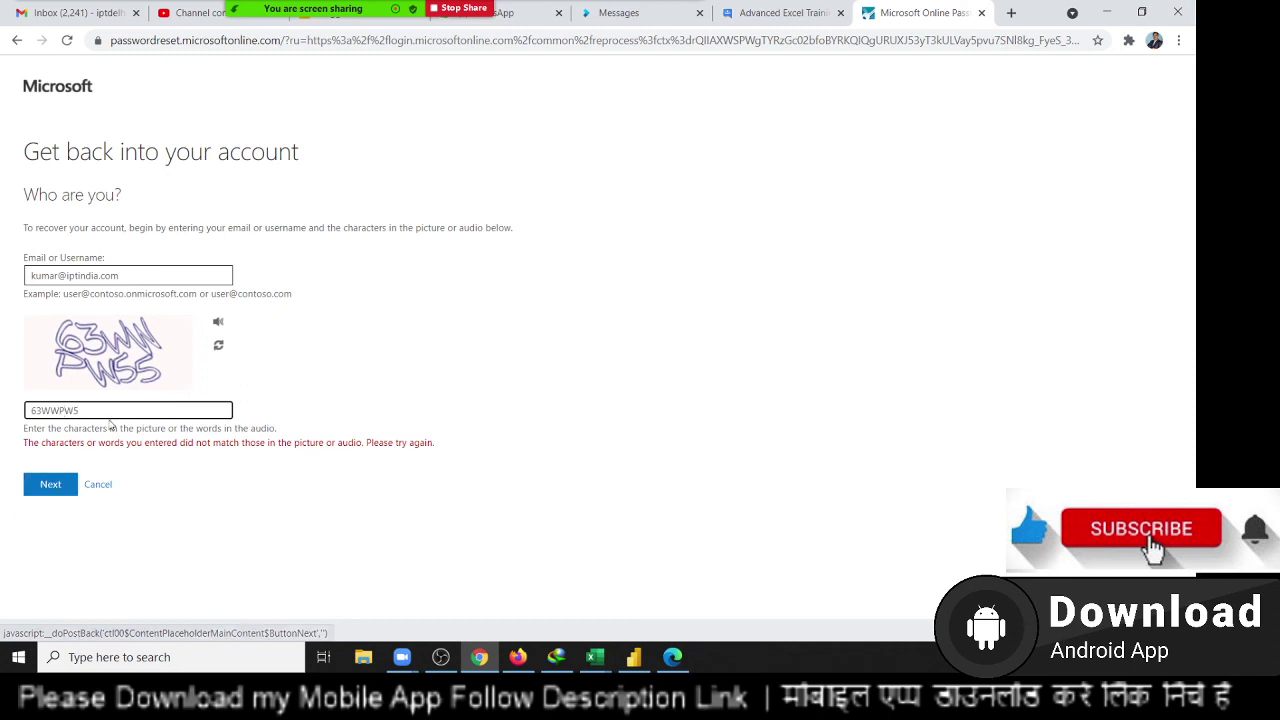
{"action": "left_click", "coordinate": [110, 415]}
{"action": "type", "text": "5"}
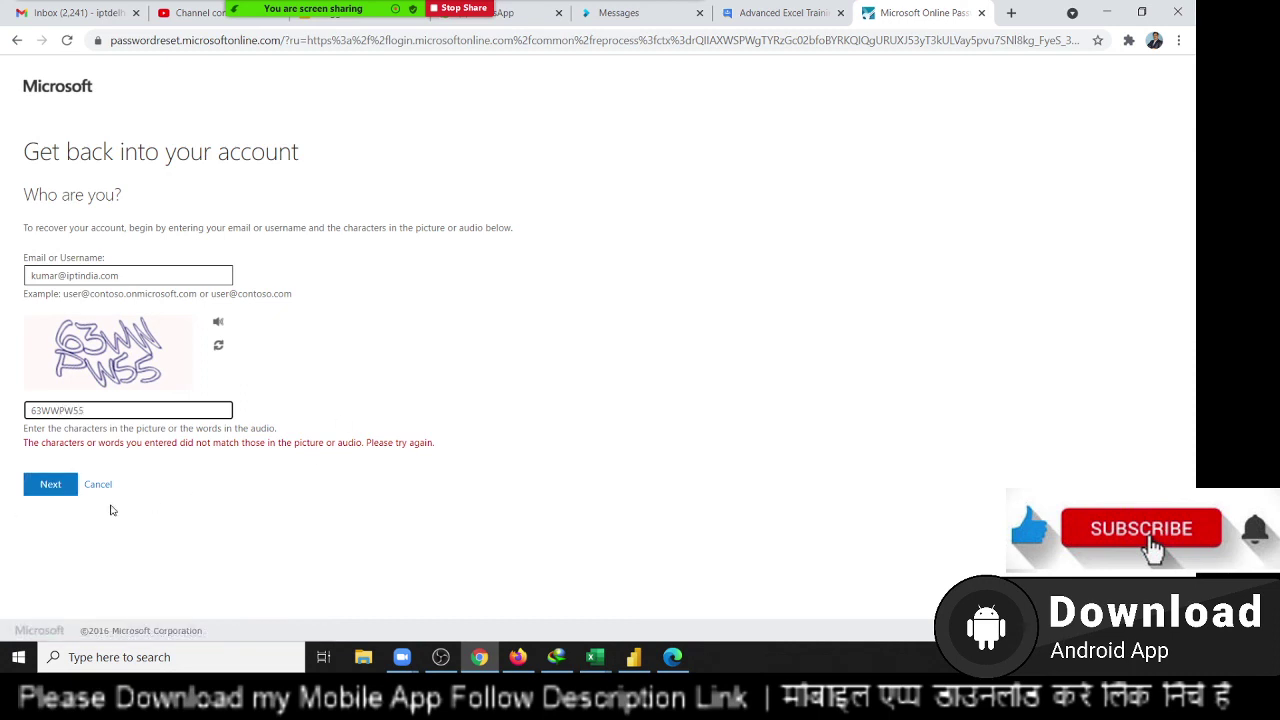
{"action": "left_click", "coordinate": [62, 486]}
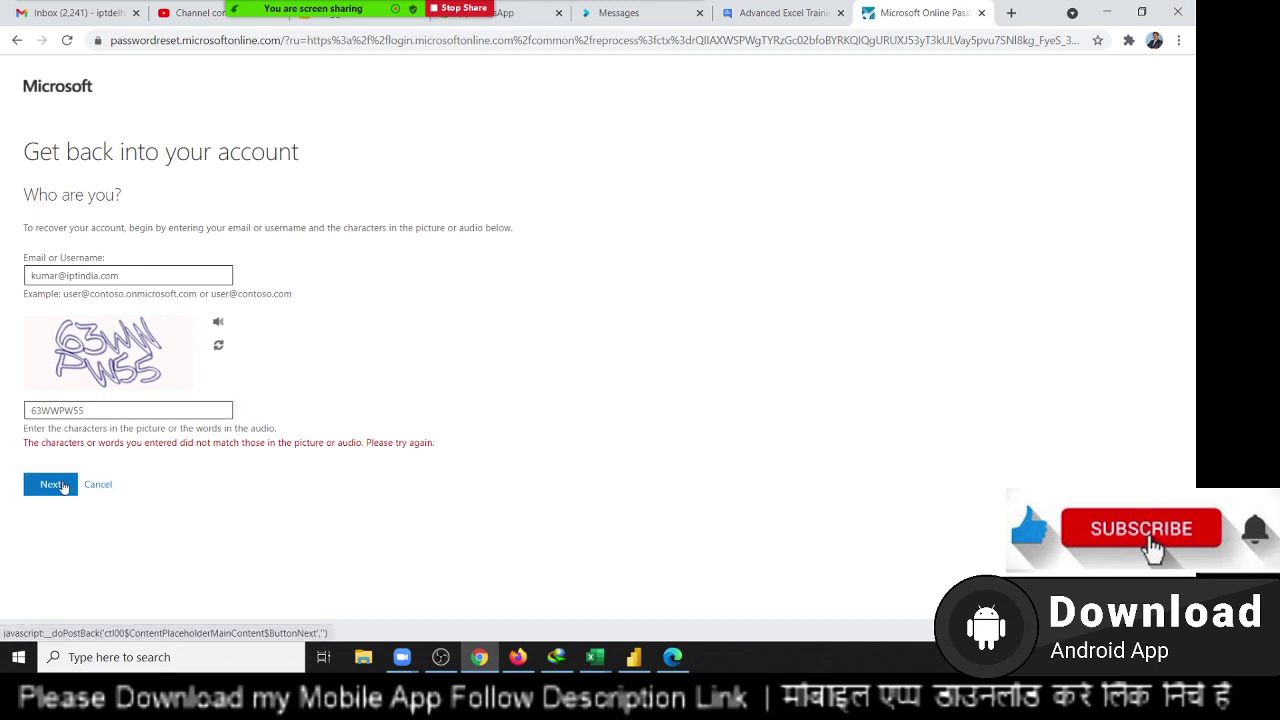
{"action": "left_click", "coordinate": [50, 488]}
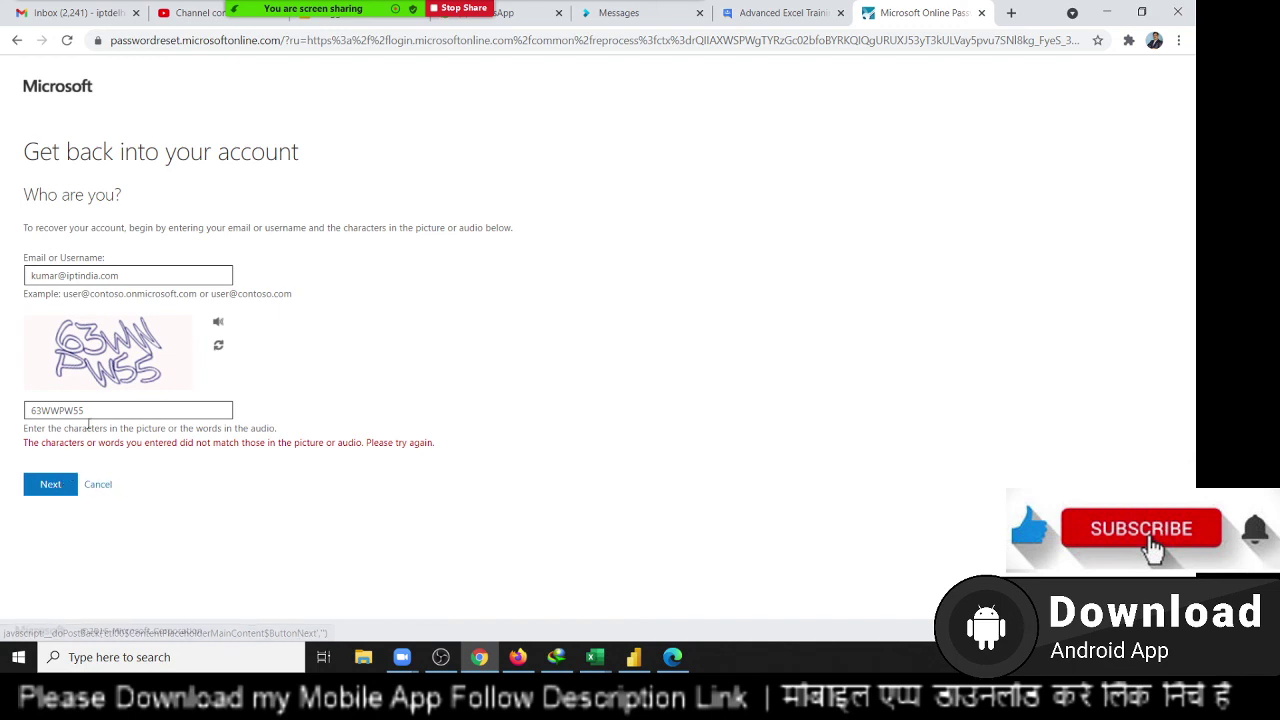
{"action": "left_click", "coordinate": [50, 486]}
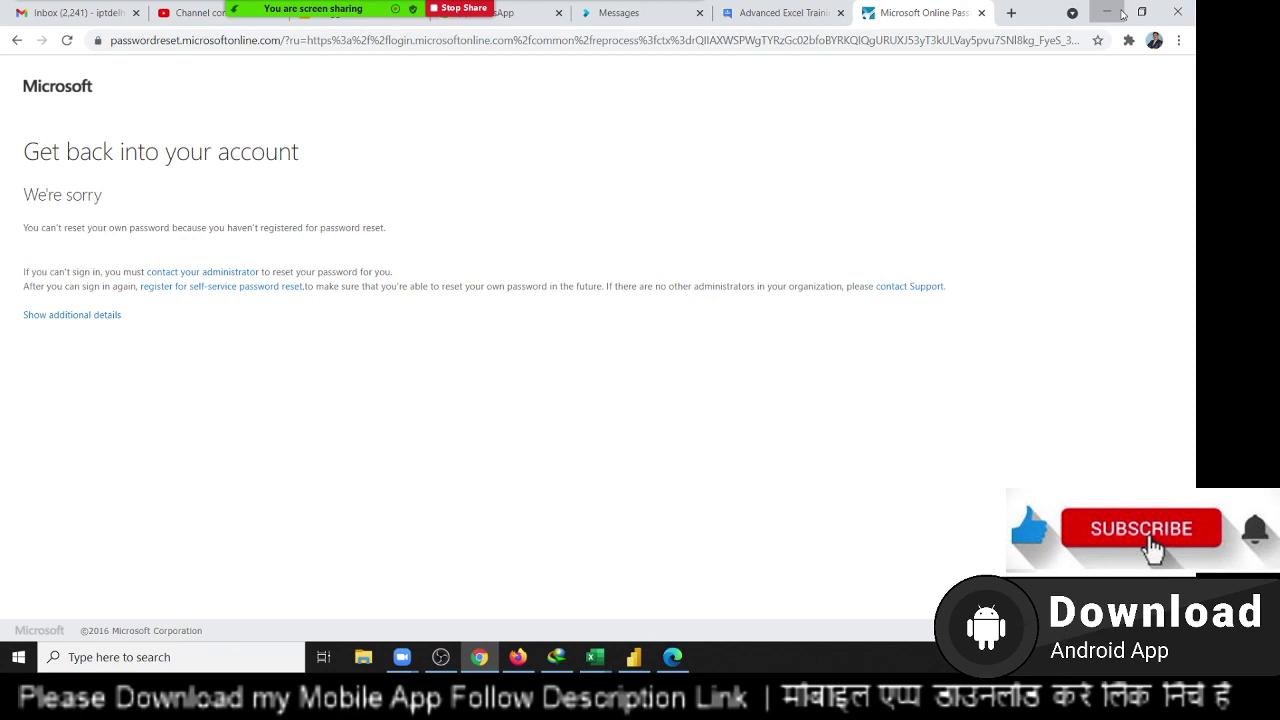
{"action": "left_click", "coordinate": [1120, 13]}
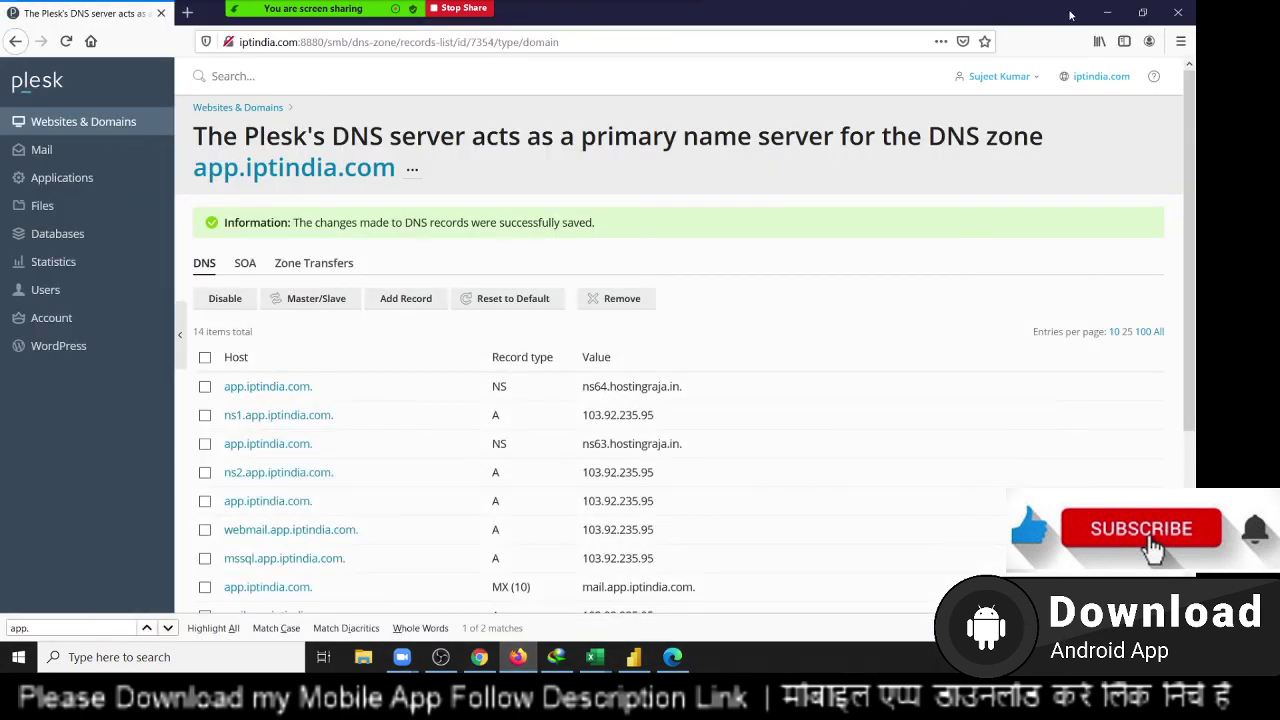
{"action": "left_click", "coordinate": [1107, 13]}
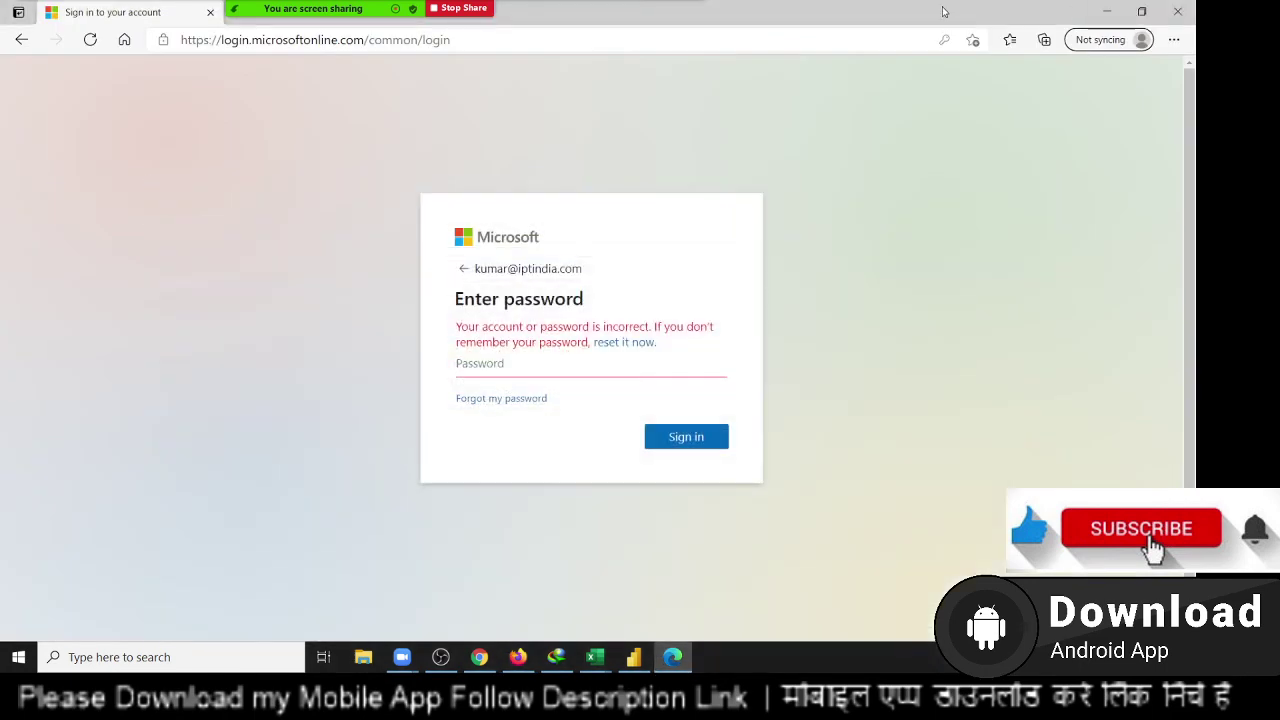